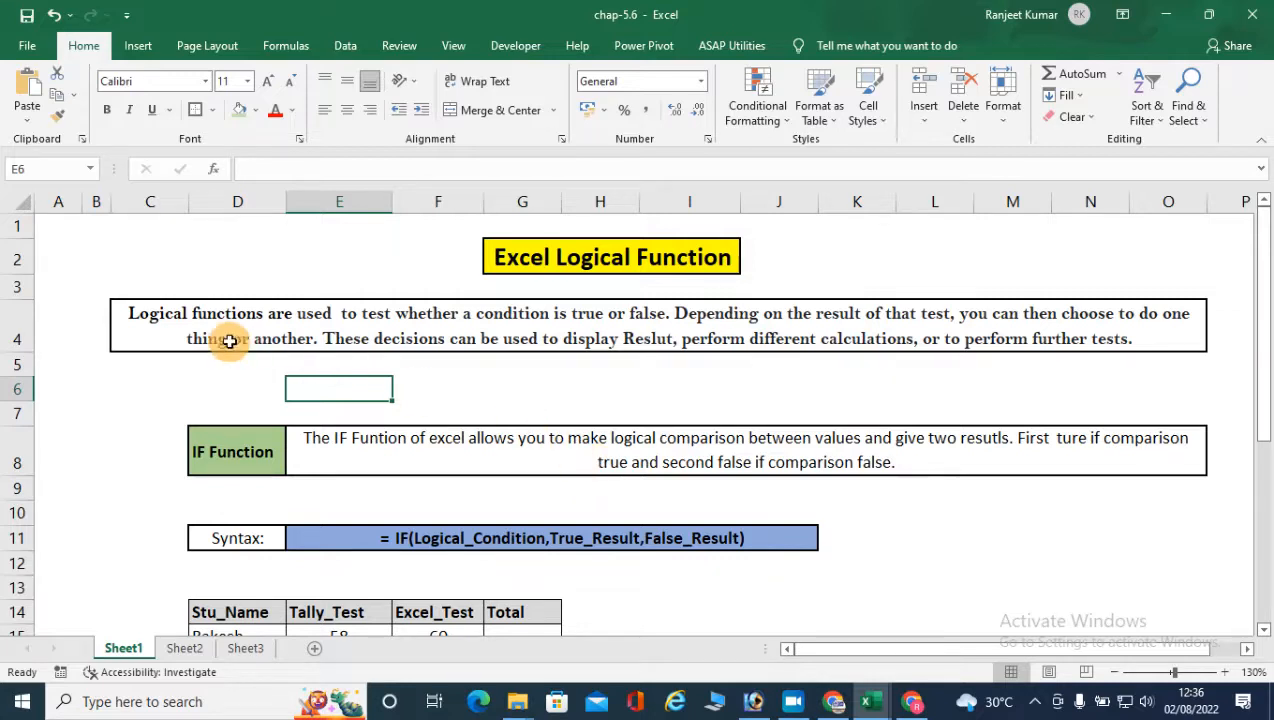
Review the logical function description, the IF Function explanation and the IF syntax row on Sheet1
{"action": "left_click", "coordinate": [136, 313]}
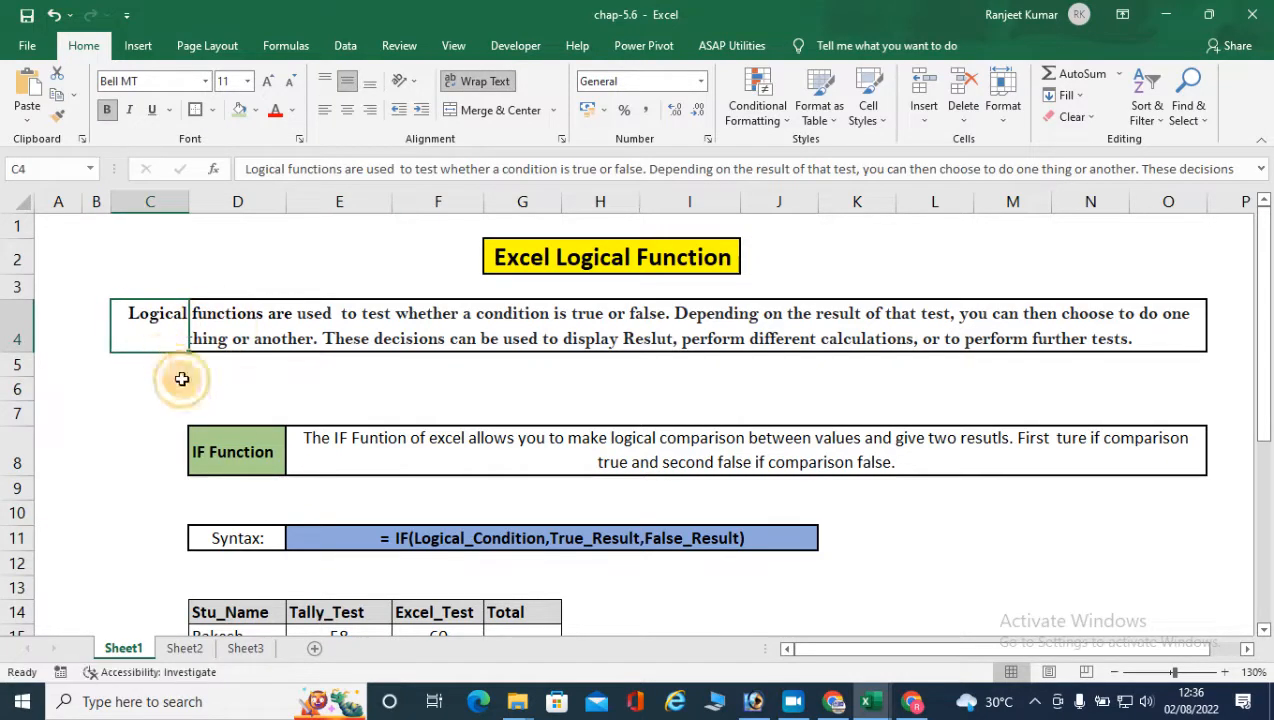
{"action": "left_click", "coordinate": [240, 346]}
{"action": "left_click", "coordinate": [139, 334]}
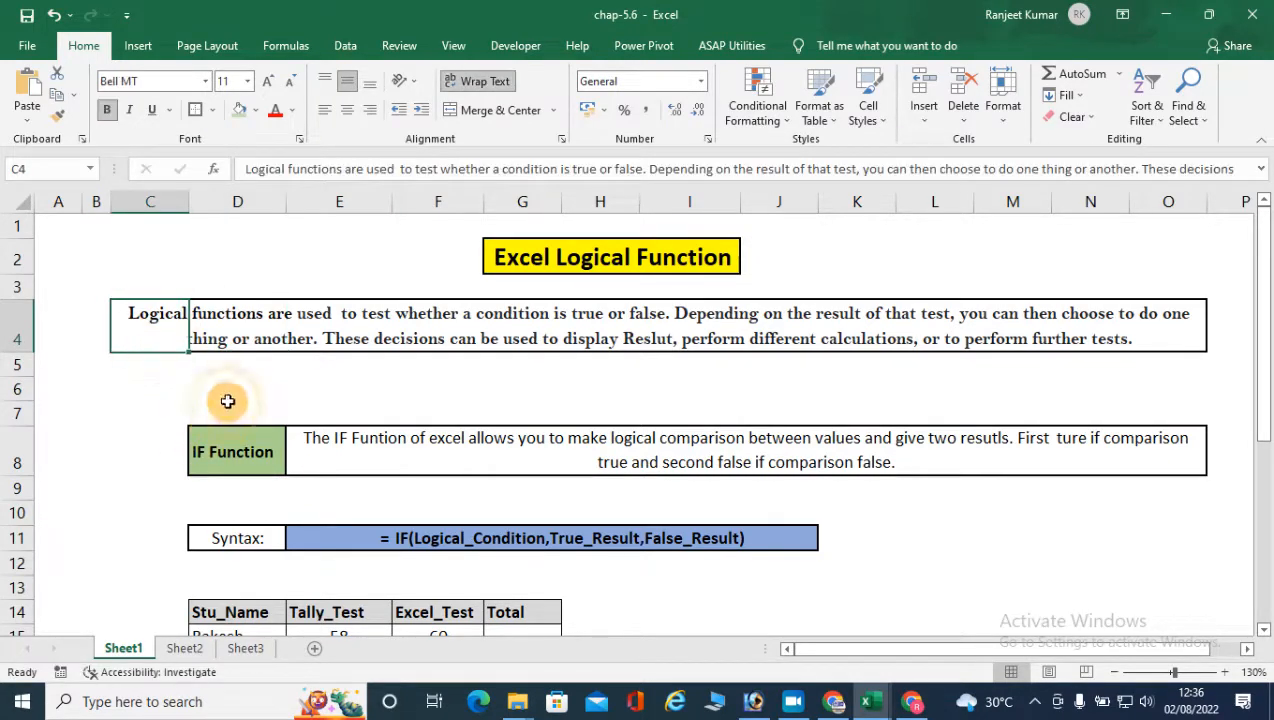
{"action": "left_click", "coordinate": [230, 368]}
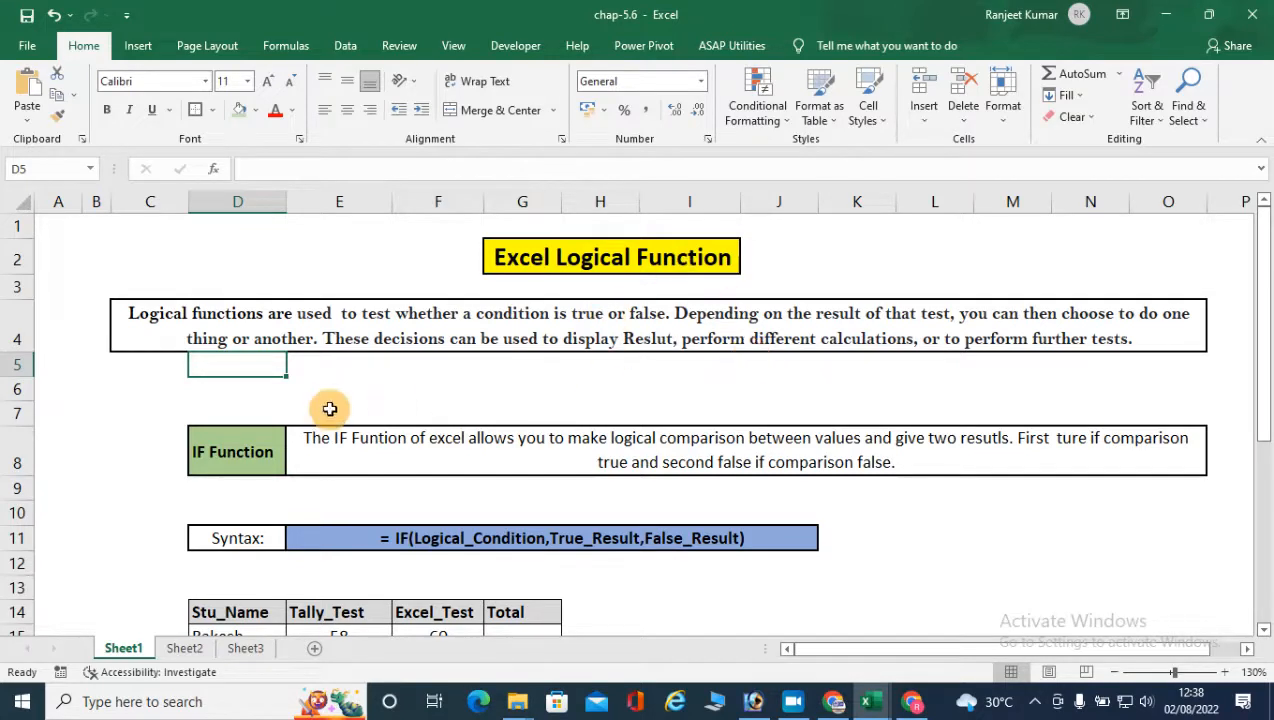
{"action": "left_click", "coordinate": [213, 447]}
{"action": "scroll", "coordinate": [541, 439], "scroll_direction": "down", "scroll_amount": 2}
{"action": "scroll", "coordinate": [541, 439], "scroll_direction": "up", "scroll_amount": 2}
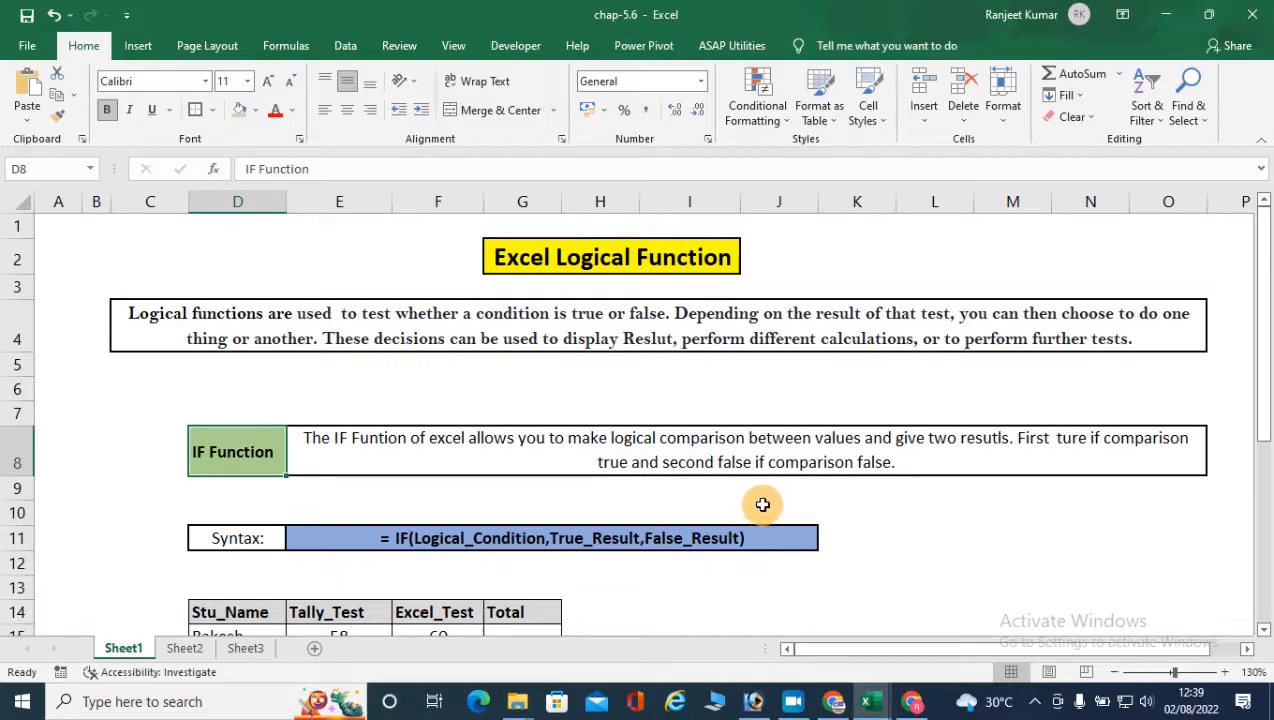
{"action": "left_click", "coordinate": [255, 543]}
{"action": "left_click", "coordinate": [340, 545]}
{"action": "left_click", "coordinate": [424, 548]}
{"action": "left_click_drag", "start_coordinate": [372, 545], "coordinate": [793, 540]}
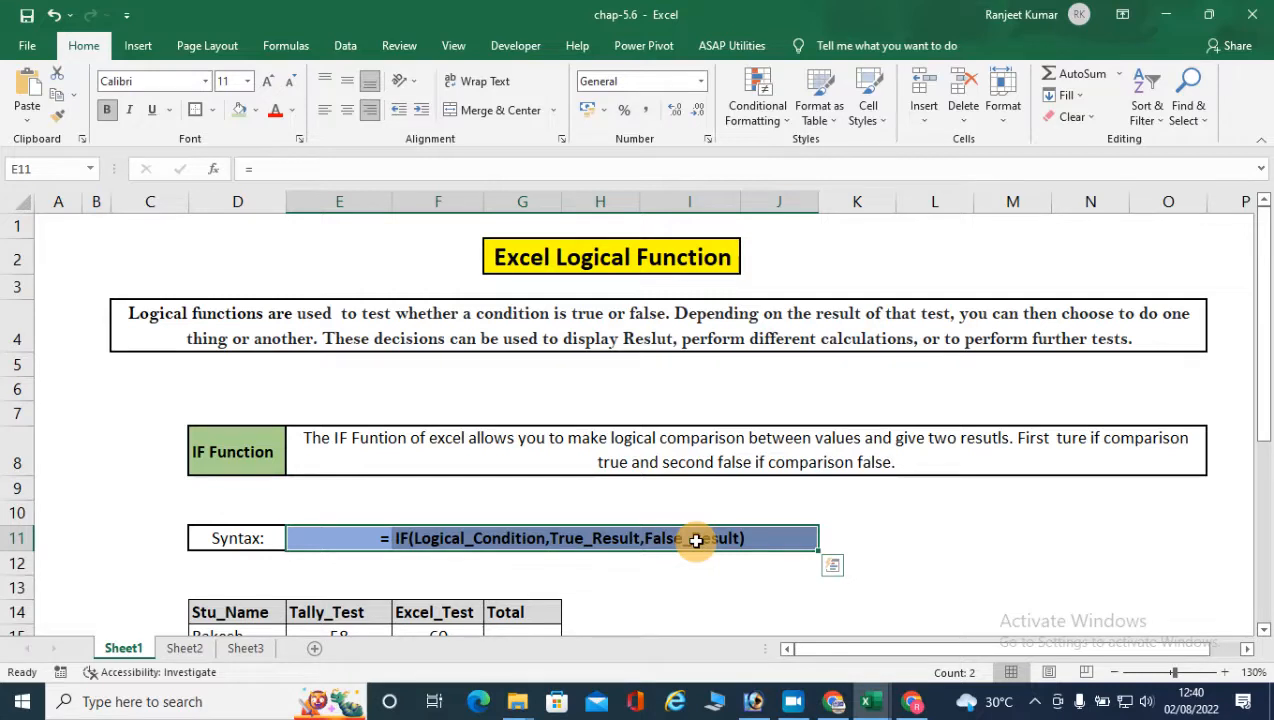
{"action": "key", "text": "ctrl+q"}
{"action": "left_click", "coordinate": [618, 579]}
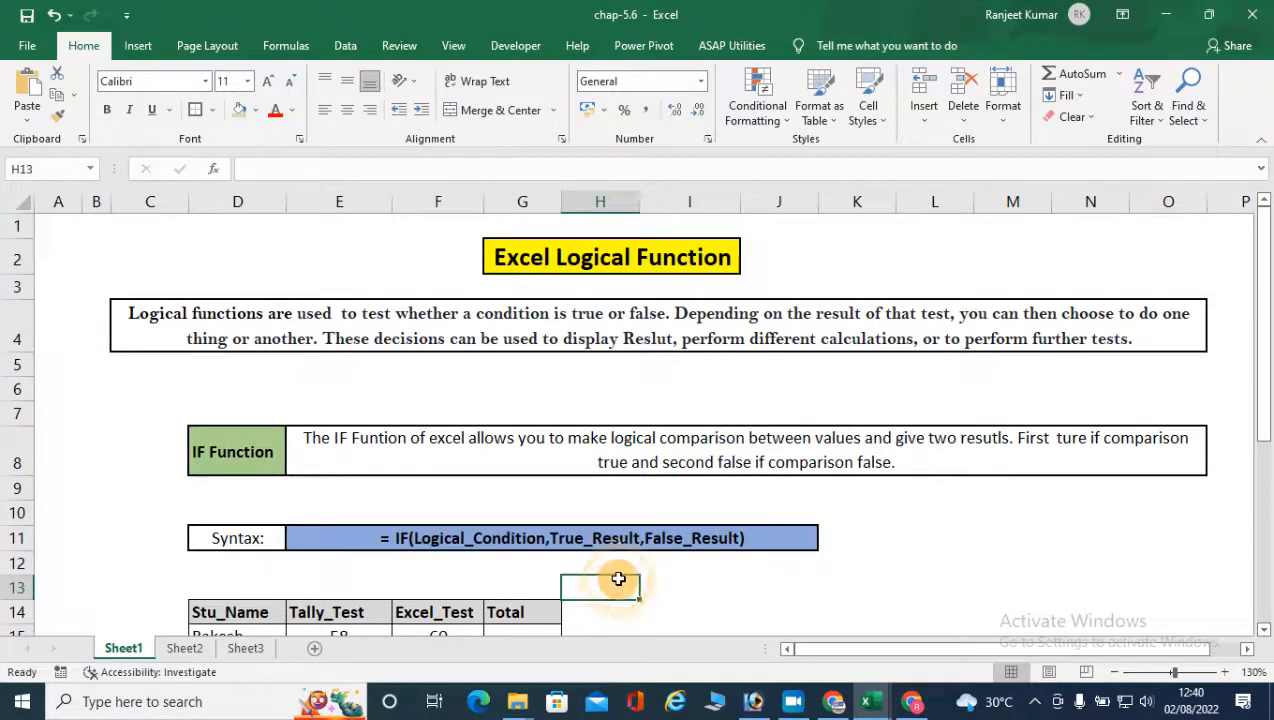
Look over the practice tables on Sheet1 and Sheet2, then examine the student names and the Tally_Test and Excel_Test scores
{"action": "scroll", "coordinate": [618, 579], "scroll_direction": "down", "scroll_amount": 3}
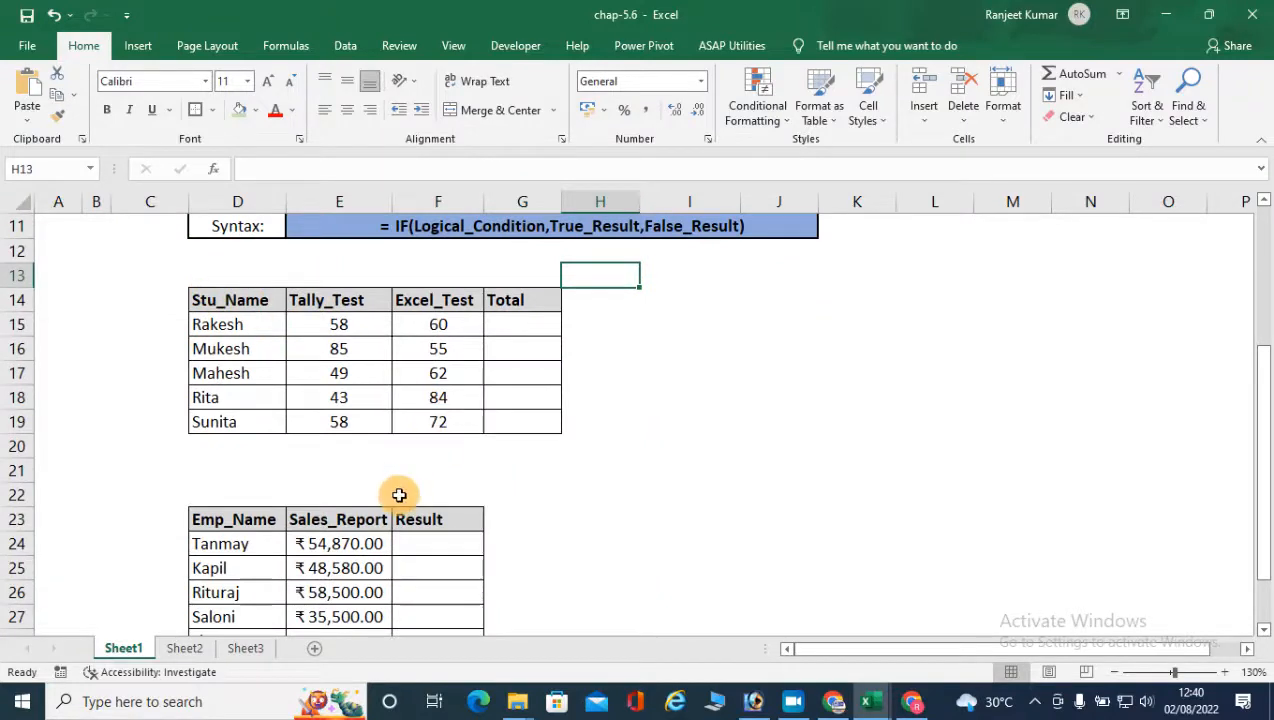
{"action": "scroll", "coordinate": [399, 495], "scroll_direction": "down", "scroll_amount": 2}
{"action": "scroll", "coordinate": [401, 492], "scroll_direction": "up", "scroll_amount": 2}
{"action": "left_click", "coordinate": [172, 645]}
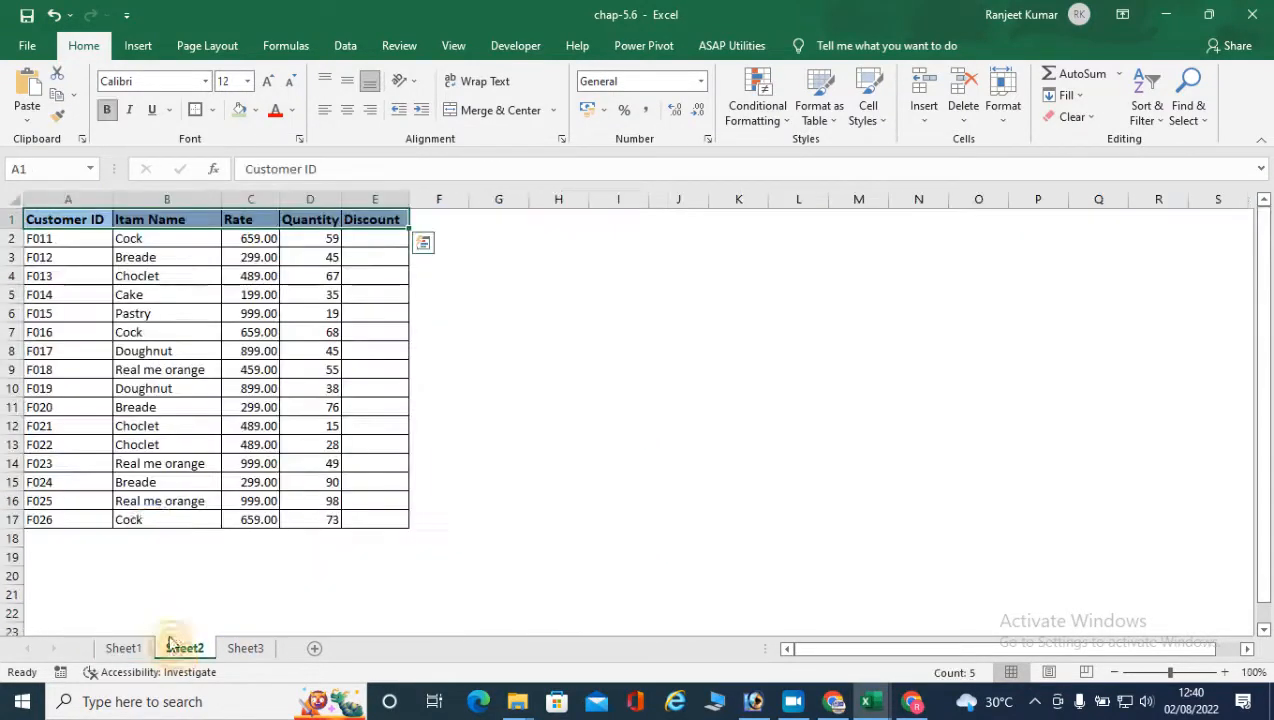
{"action": "left_click", "coordinate": [123, 648]}
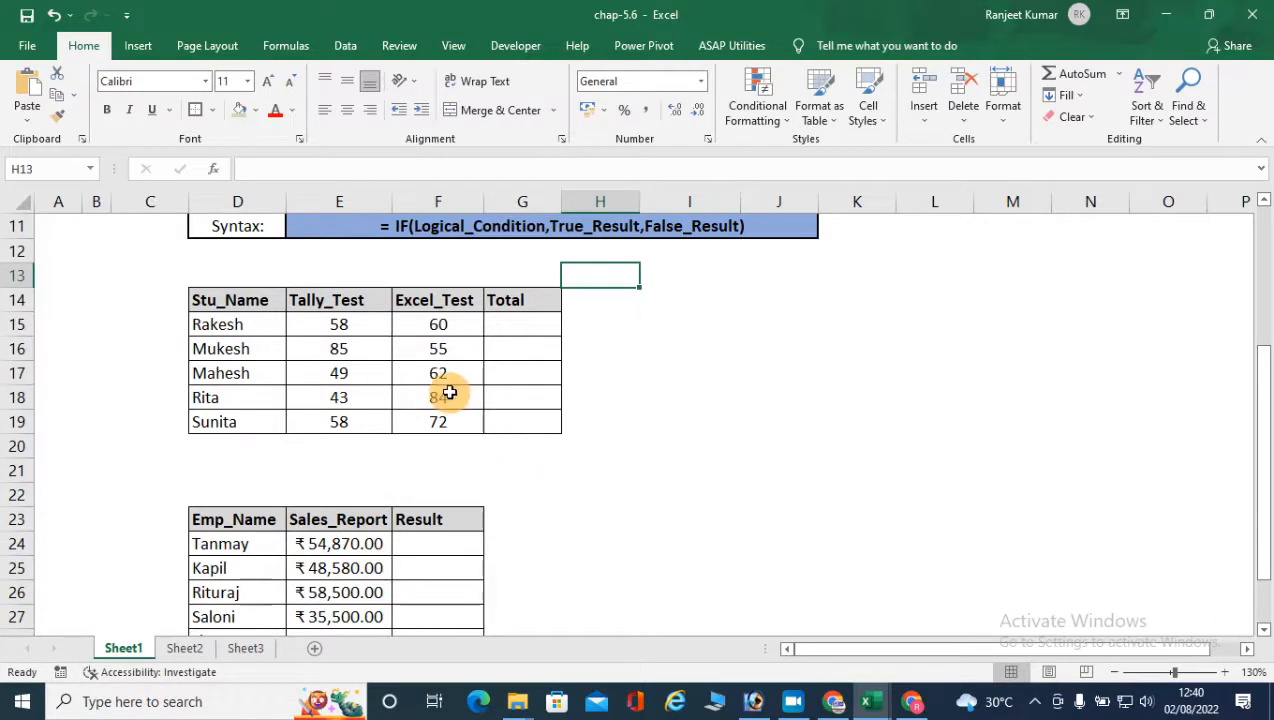
{"action": "scroll", "coordinate": [449, 393], "scroll_direction": "up", "scroll_amount": 2}
{"action": "left_click", "coordinate": [213, 449]}
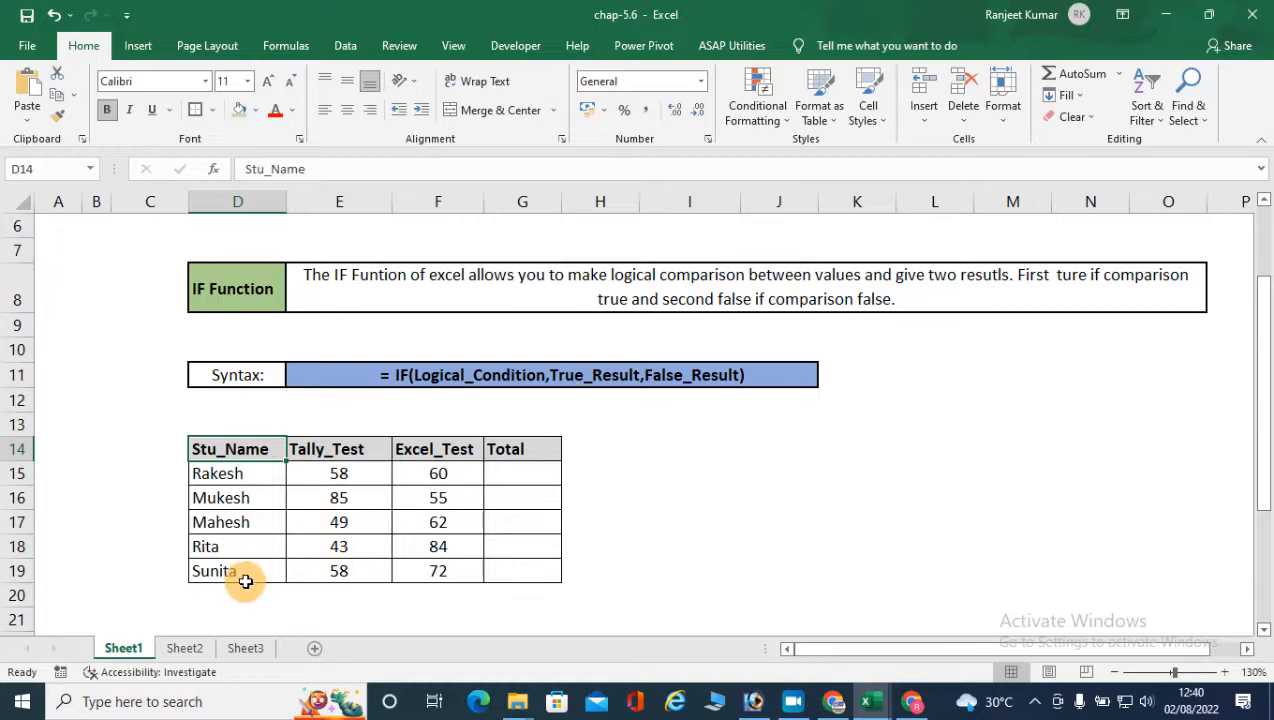
{"action": "left_click_drag", "start_coordinate": [340, 449], "coordinate": [336, 577]}
{"action": "left_click_drag", "start_coordinate": [433, 452], "coordinate": [436, 572]}
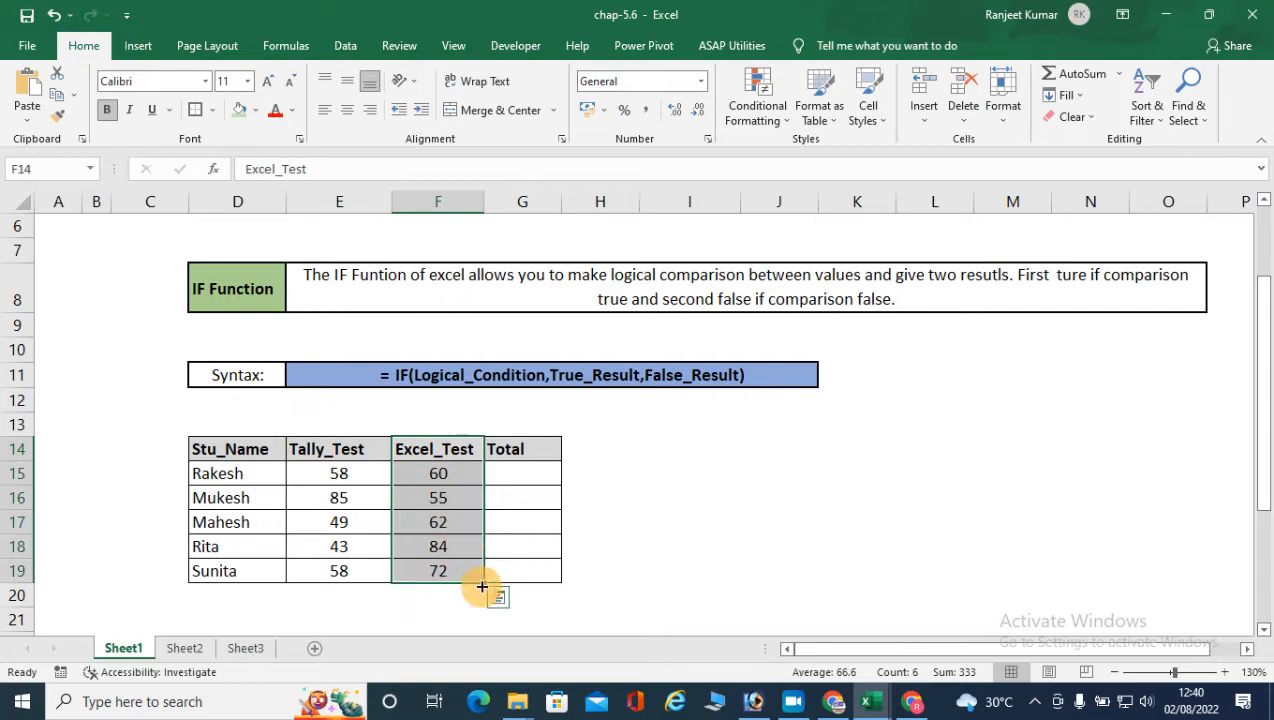
{"action": "left_click", "coordinate": [506, 472]}
{"action": "type", "text": "="}
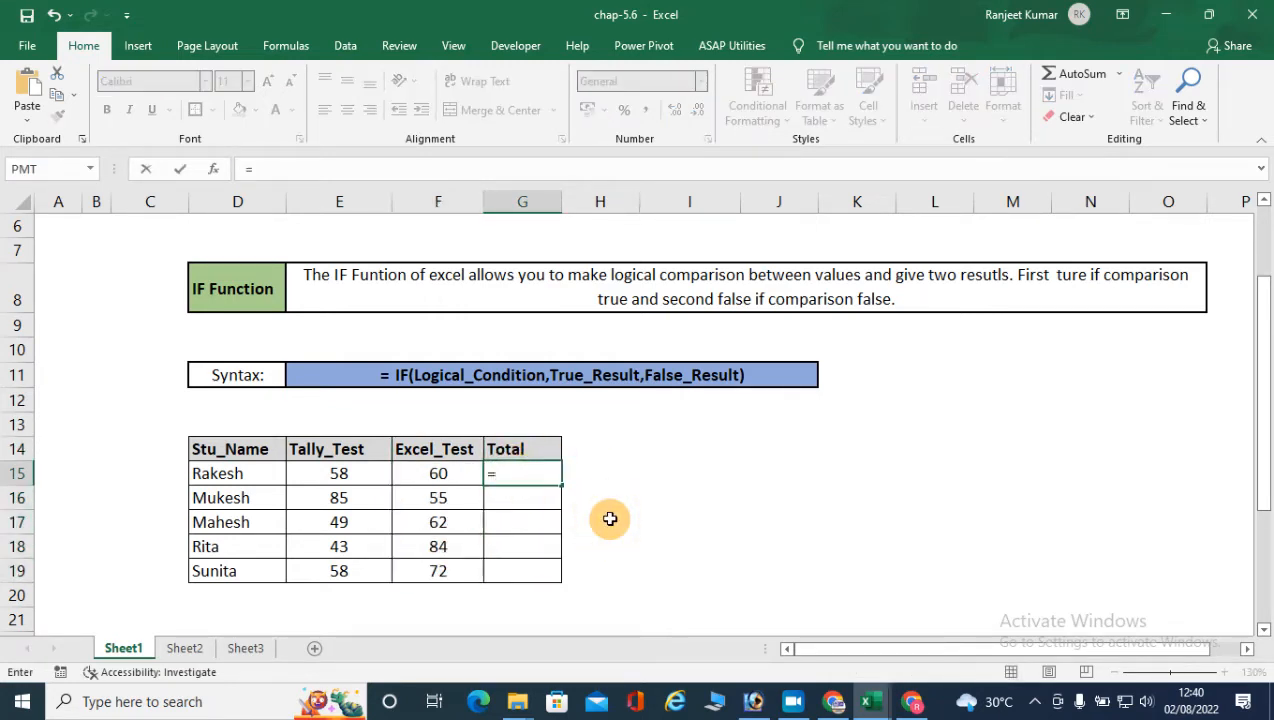
{"action": "key", "text": "Escape"}
Total the first student's two test scores in G15 with AutoSum and fill the formula down to G19
{"action": "left_click_drag", "start_coordinate": [338, 476], "coordinate": [506, 474]}
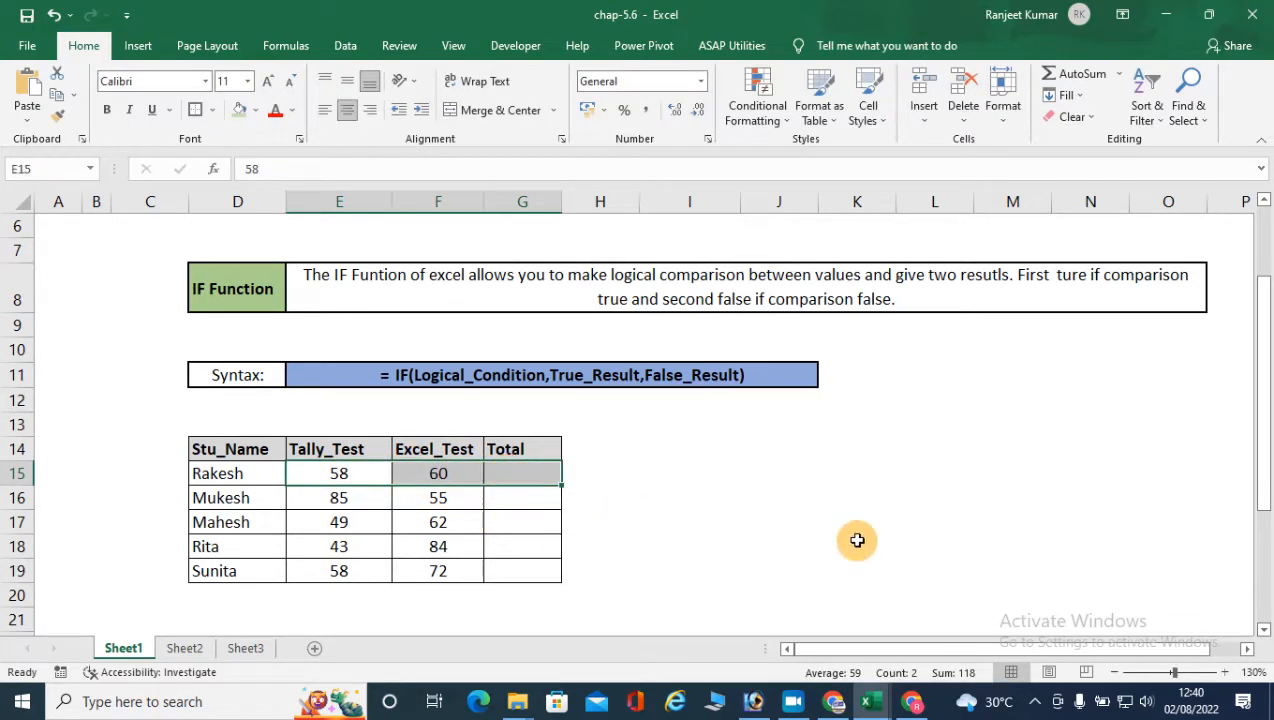
{"action": "key", "text": "alt+equal"}
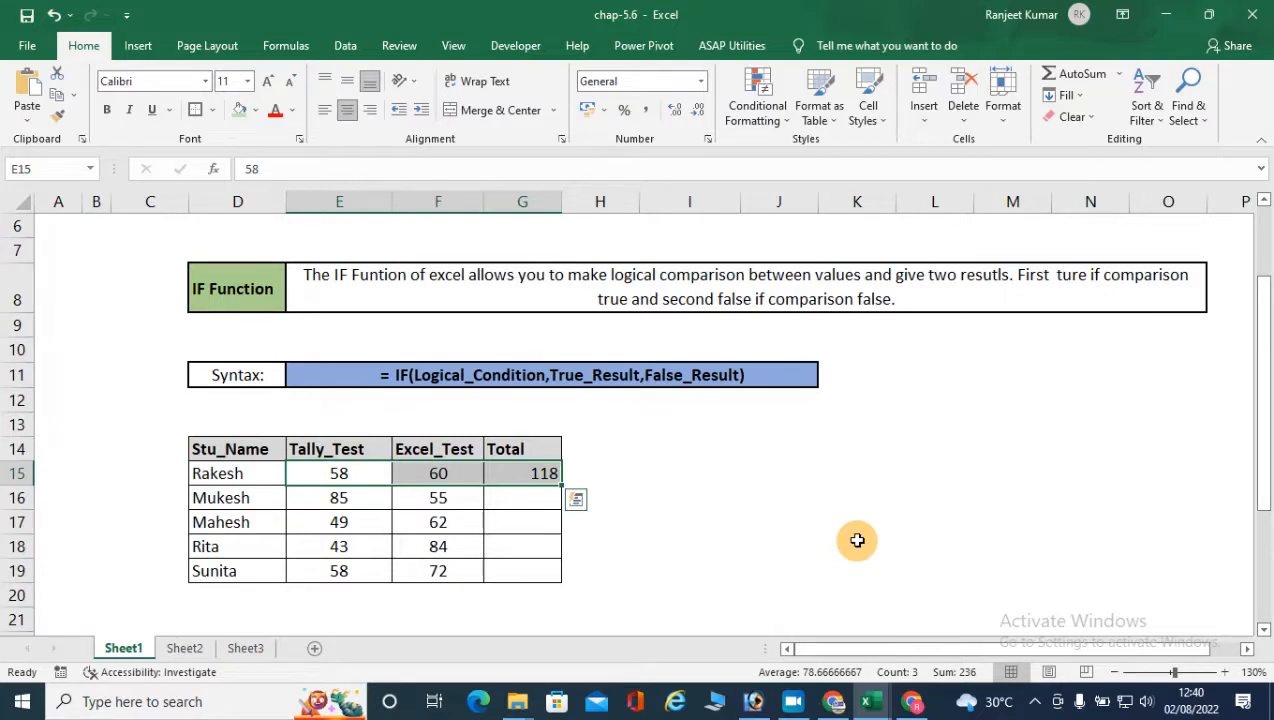
{"action": "left_click", "coordinate": [547, 477]}
{"action": "left_click_drag", "start_coordinate": [564, 487], "coordinate": [560, 580]}
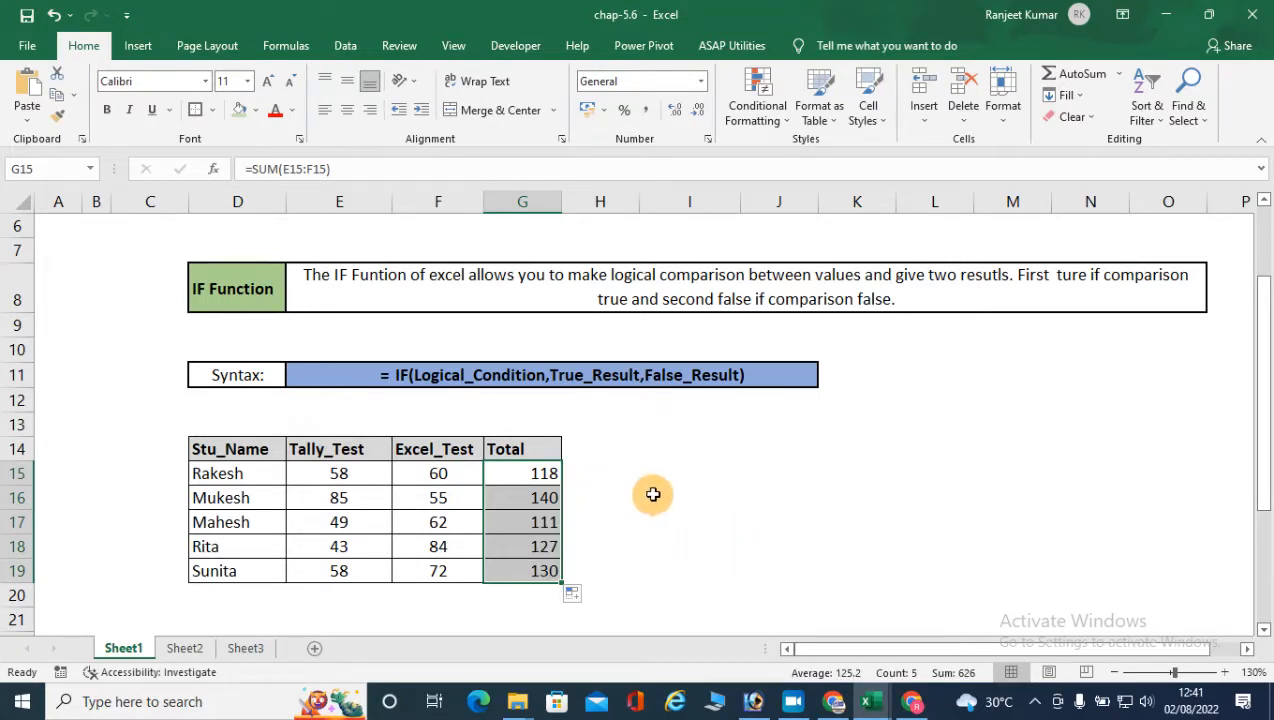
Enter the shortcut note "Alt + =" in M11 and format it bold with a thick outline like the other labels
{"action": "left_click", "coordinate": [1030, 377]}
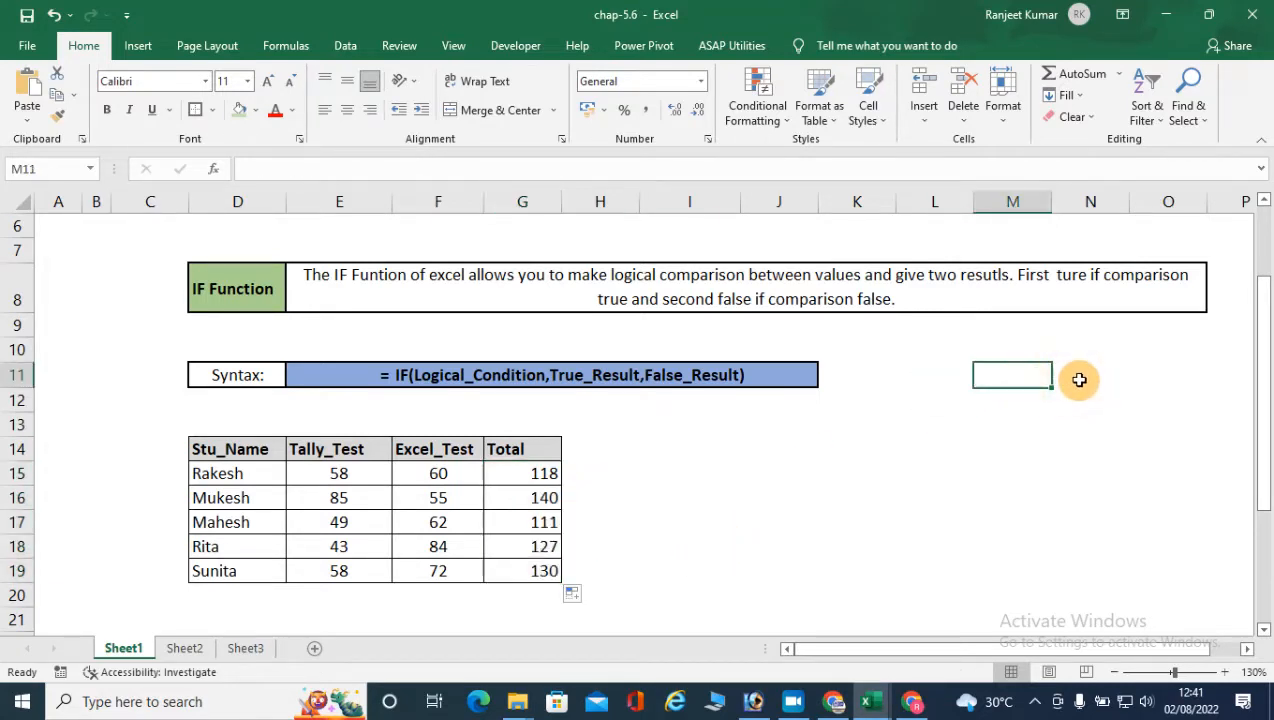
{"action": "type", "text": "Alt + ="}
{"action": "key", "text": "Return"}
{"action": "left_click", "coordinate": [993, 374]}
{"action": "left_click", "coordinate": [113, 115]}
Enter the description "Autosum" in N11 beside the shortcut note
{"action": "left_click", "coordinate": [1087, 376]}
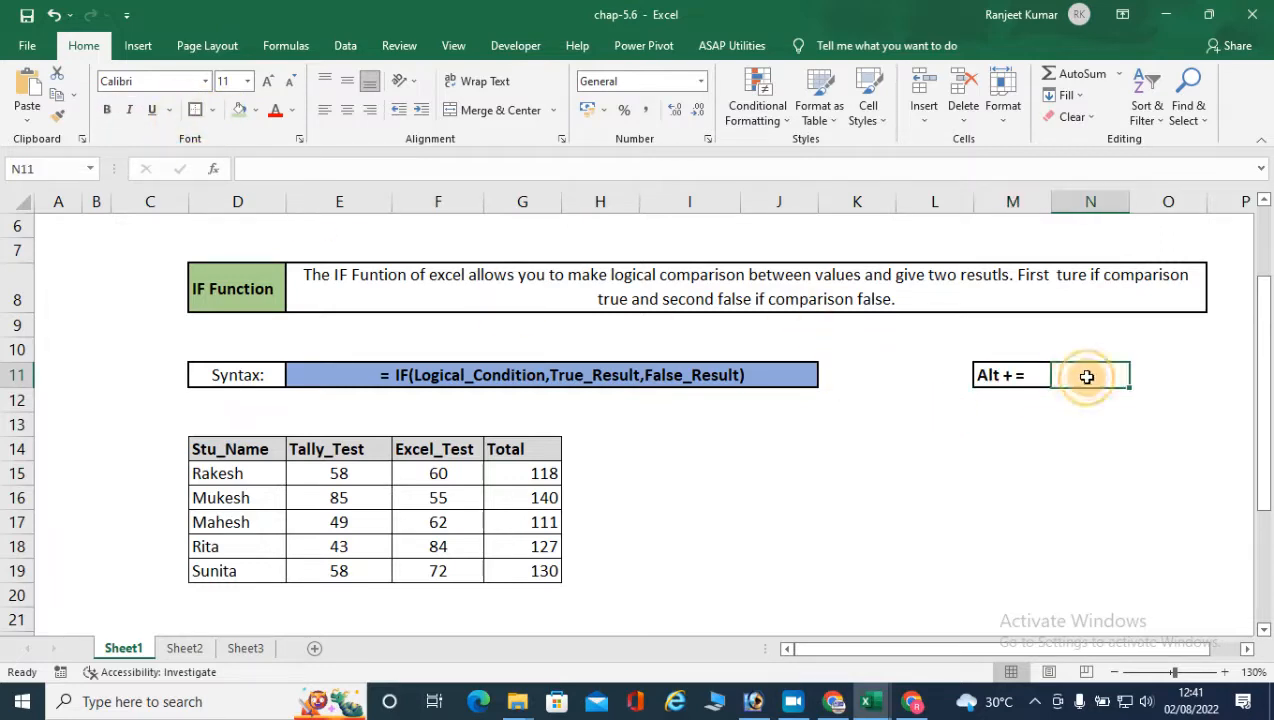
{"action": "type", "text": "Autosum"}
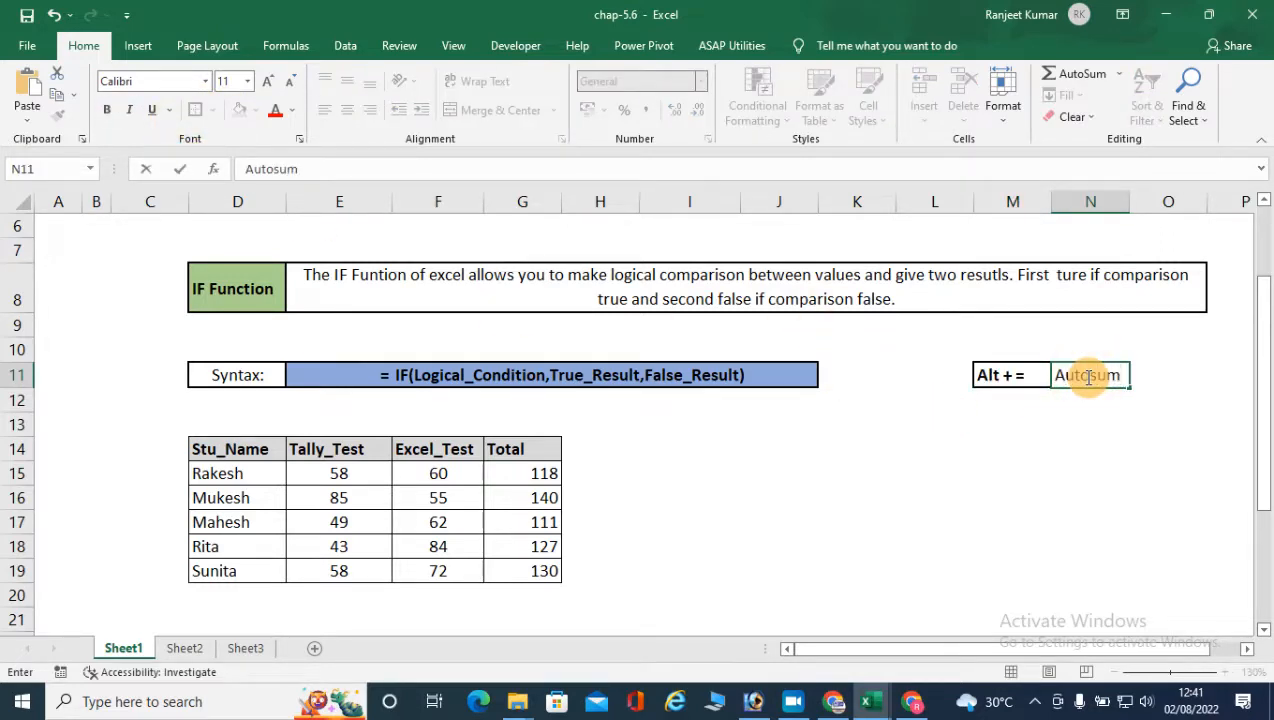
{"action": "key", "text": "Return"}
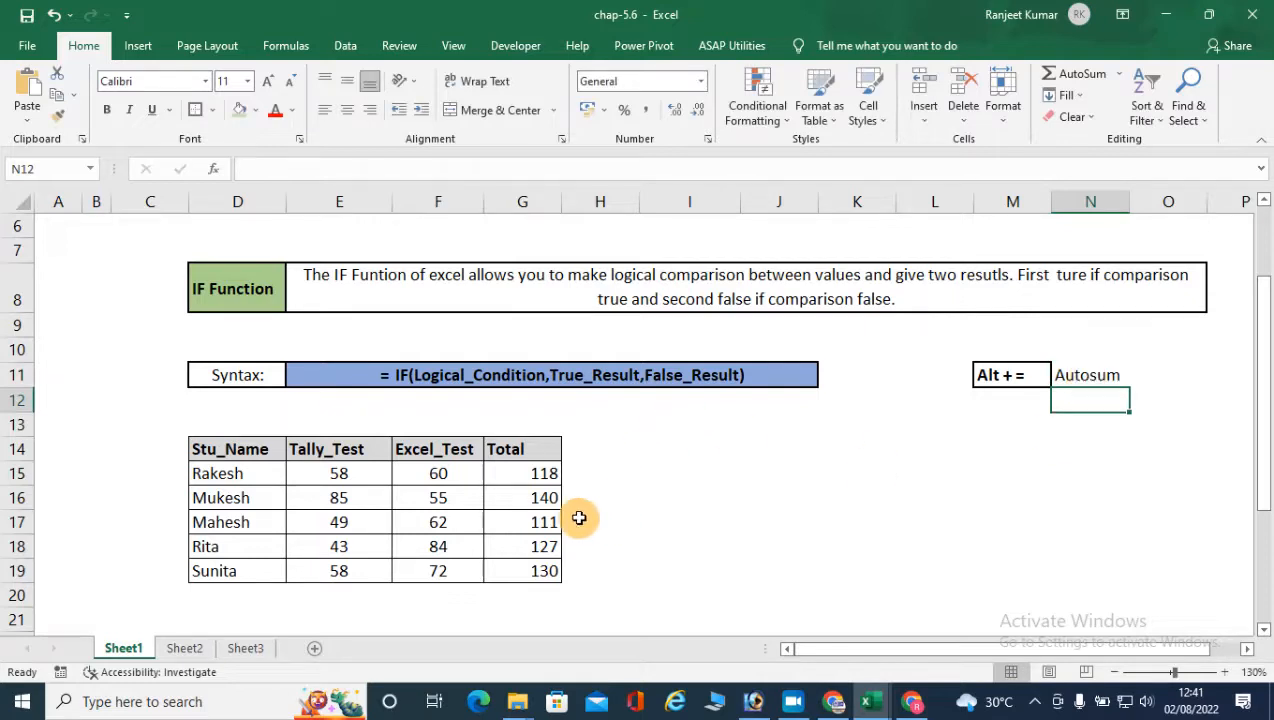
Clear the totals in G15:G19 of the student table
{"action": "left_click_drag", "start_coordinate": [523, 466], "coordinate": [529, 571]}
{"action": "key", "text": "Delete"}
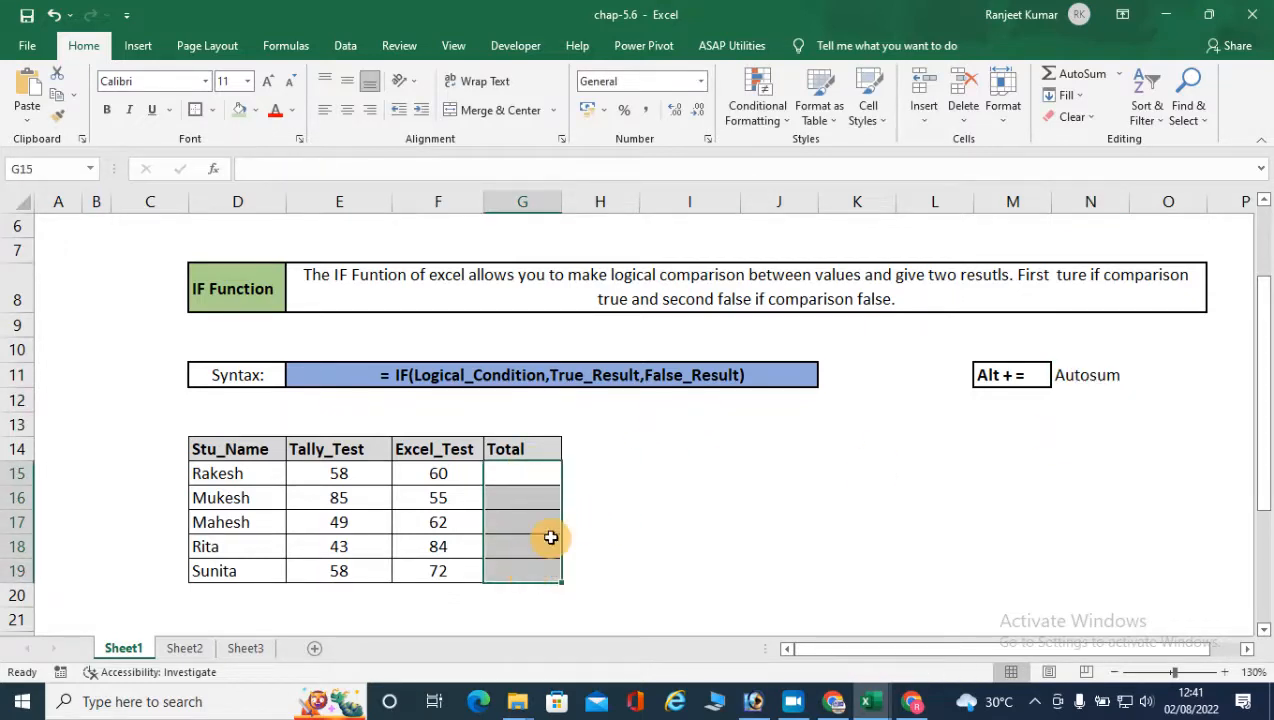
{"action": "left_click", "coordinate": [521, 474]}
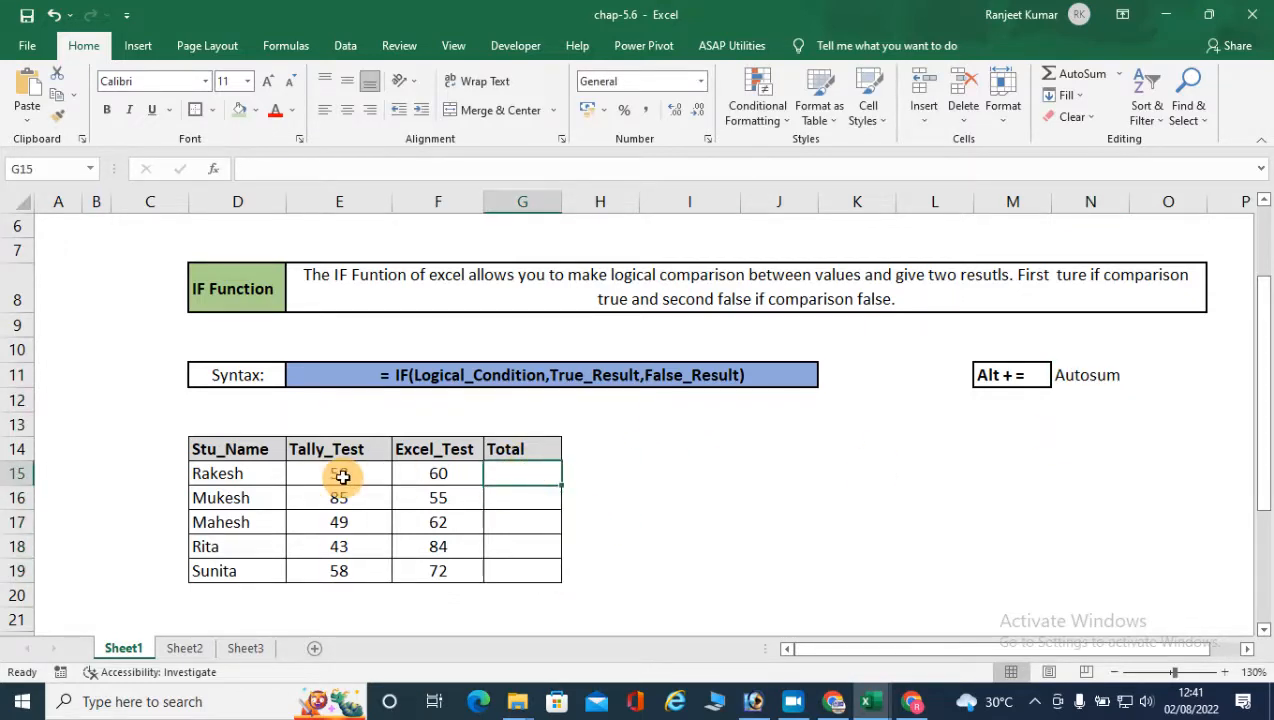
AutoSum E15:F15 into the Total column, copy the formula down through G19, and inspect the formula in G15
{"action": "left_click_drag", "start_coordinate": [339, 476], "coordinate": [508, 472]}
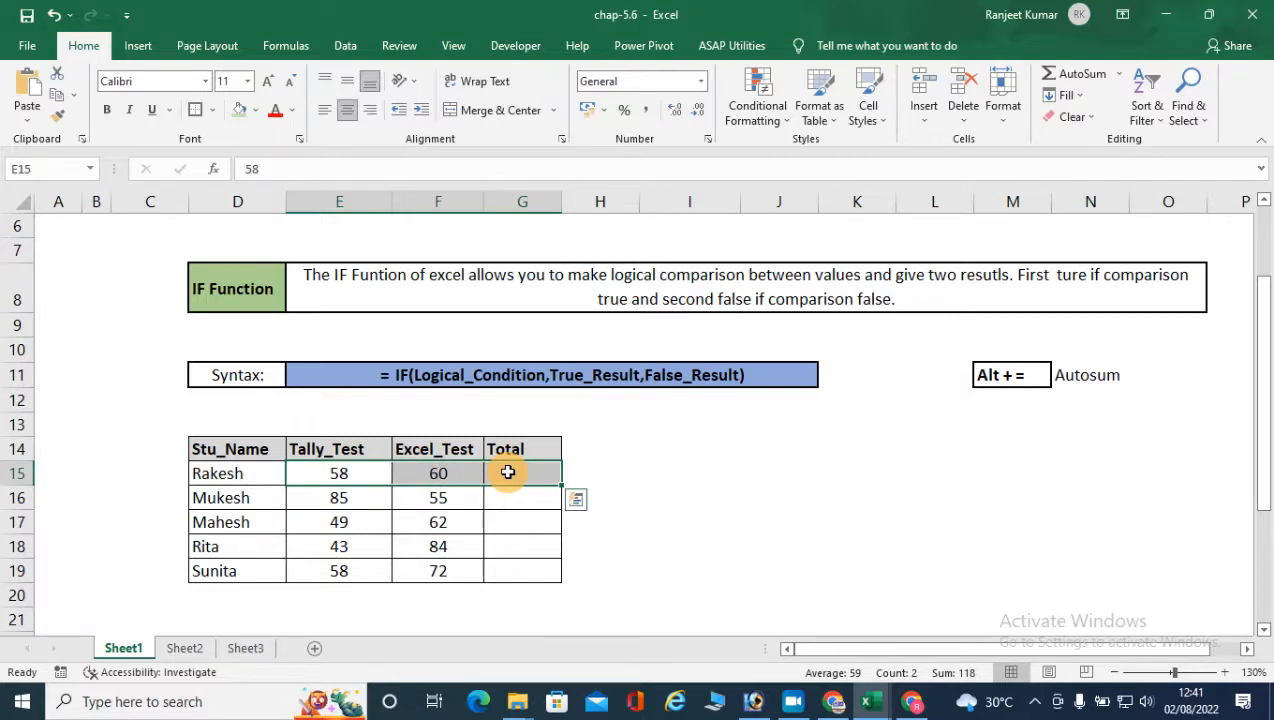
{"action": "key", "text": "alt+equal"}
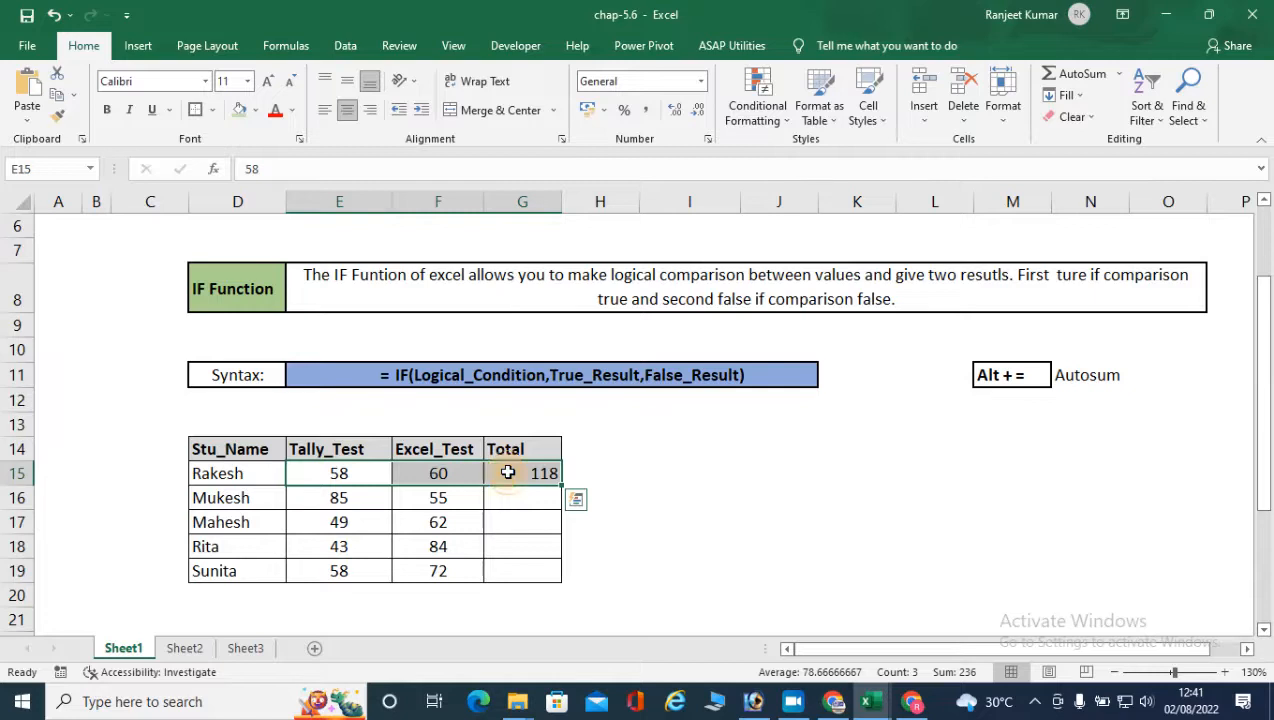
{"action": "left_click", "coordinate": [512, 473]}
{"action": "left_click_drag", "start_coordinate": [570, 492], "coordinate": [563, 575]}
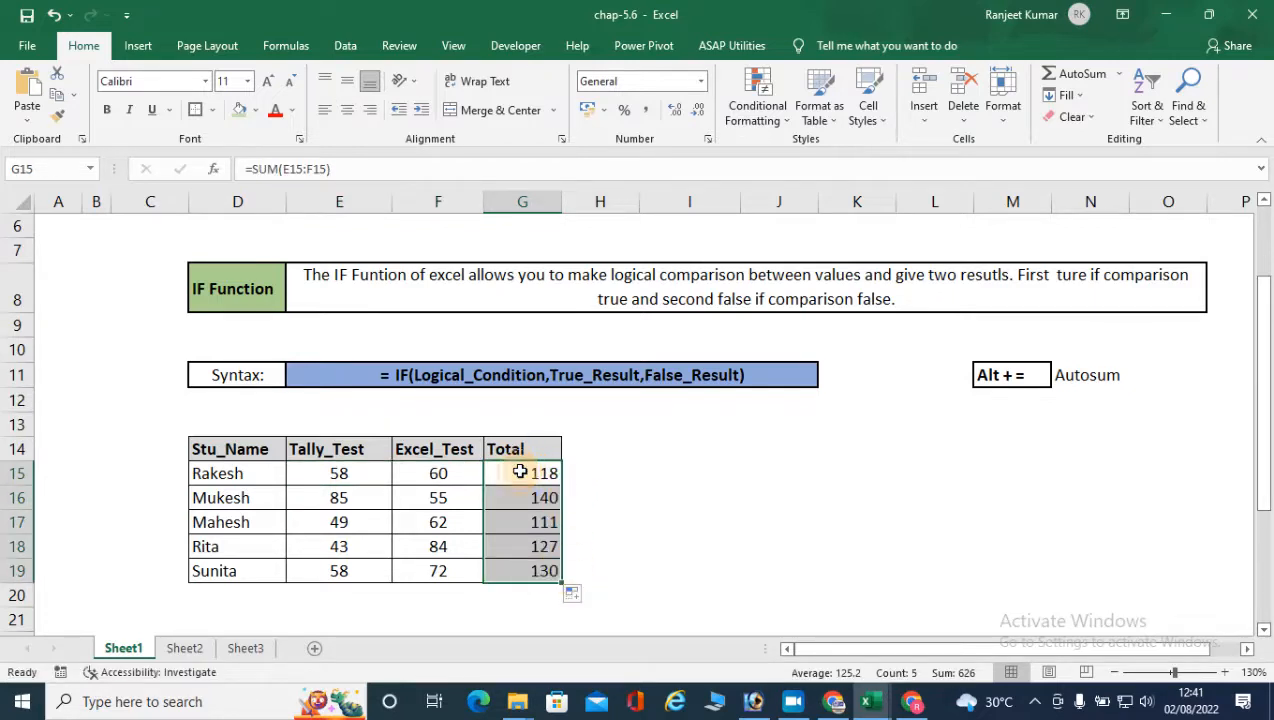
{"action": "double_click", "coordinate": [520, 472]}
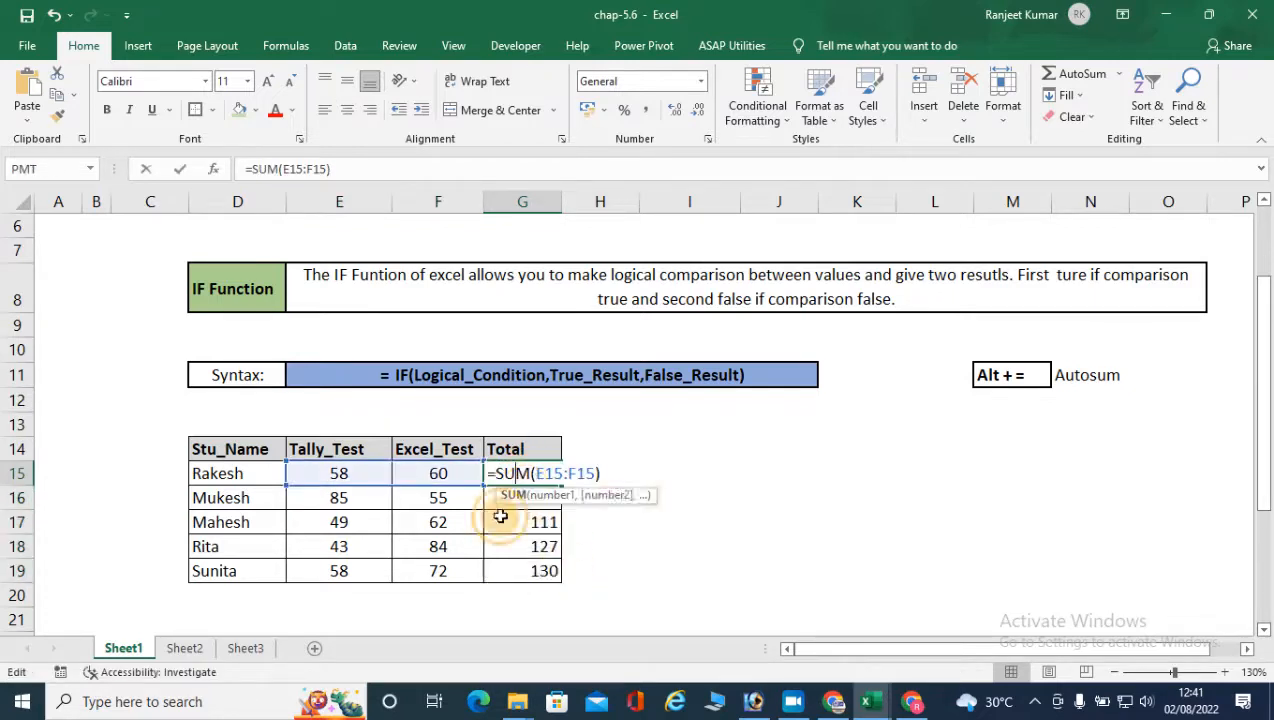
{"action": "key", "text": "Escape"}
Add a "Result" header in H14, next to the Total column
{"action": "left_click", "coordinate": [605, 452]}
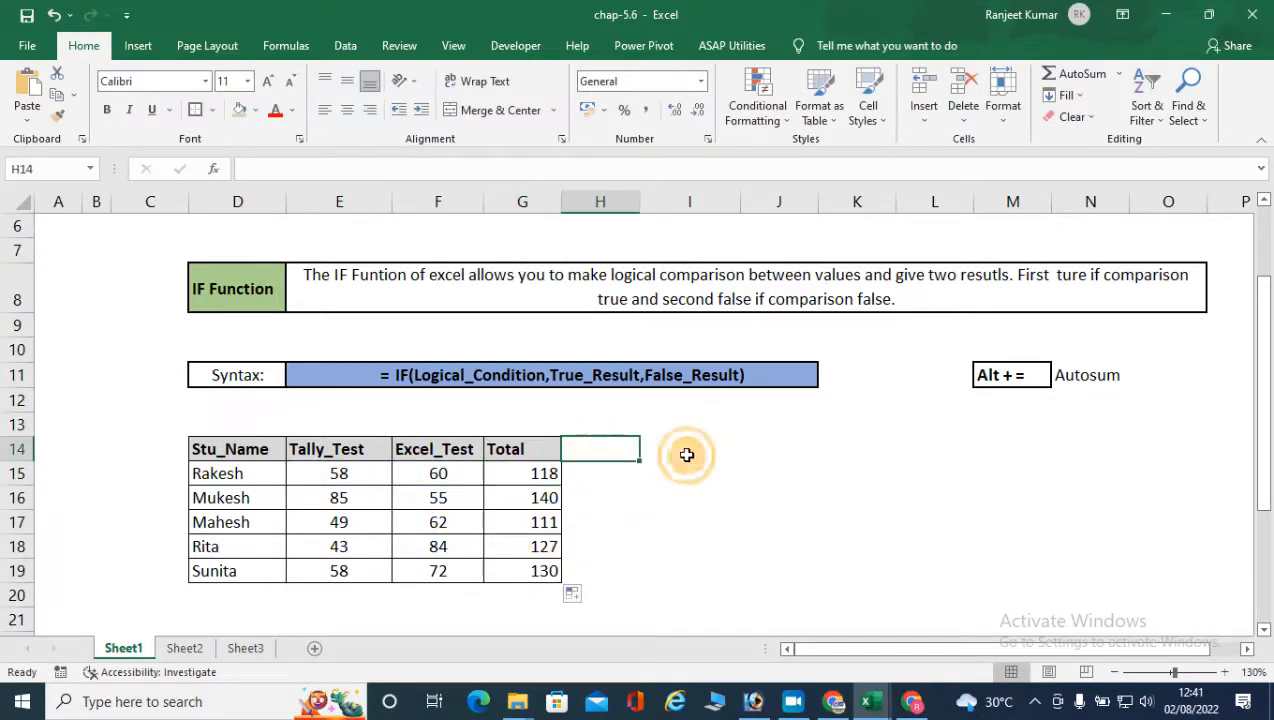
{"action": "type", "text": "Result"}
{"action": "key", "text": "Return"}
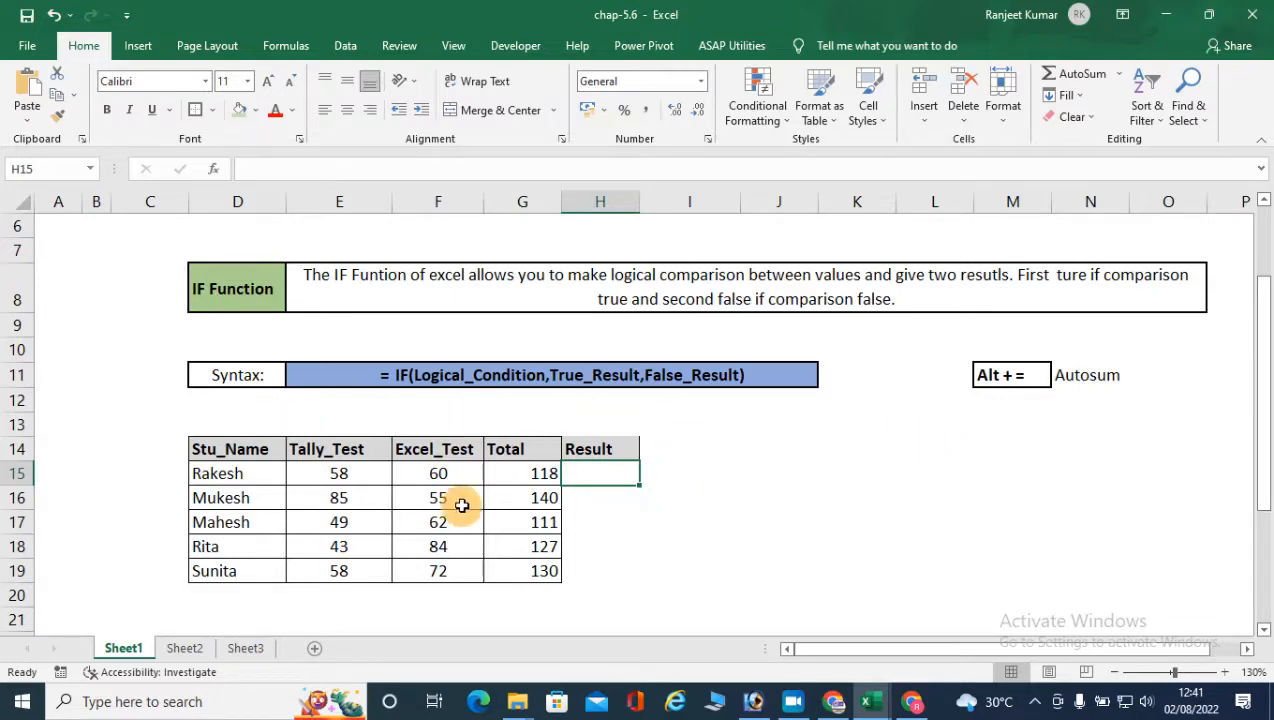
Enter the question marker "Q->" in K13
{"action": "left_click", "coordinate": [885, 425]}
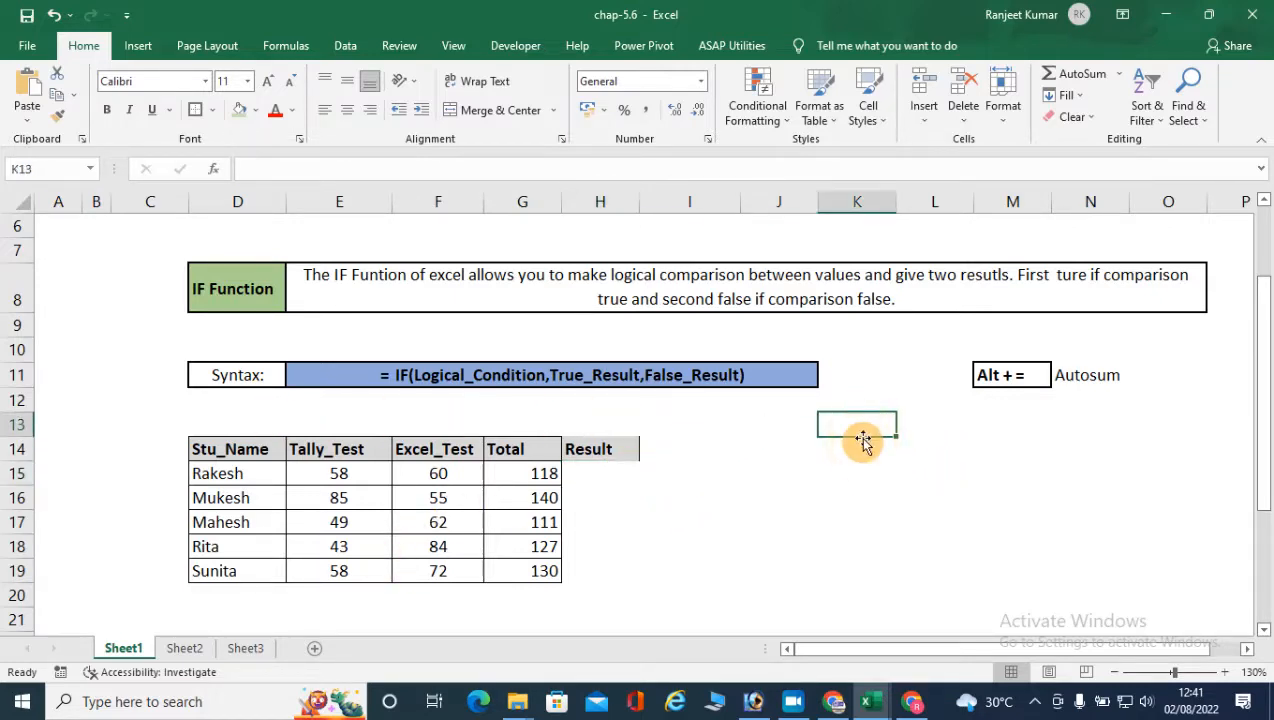
{"action": "type", "text": "Q"}
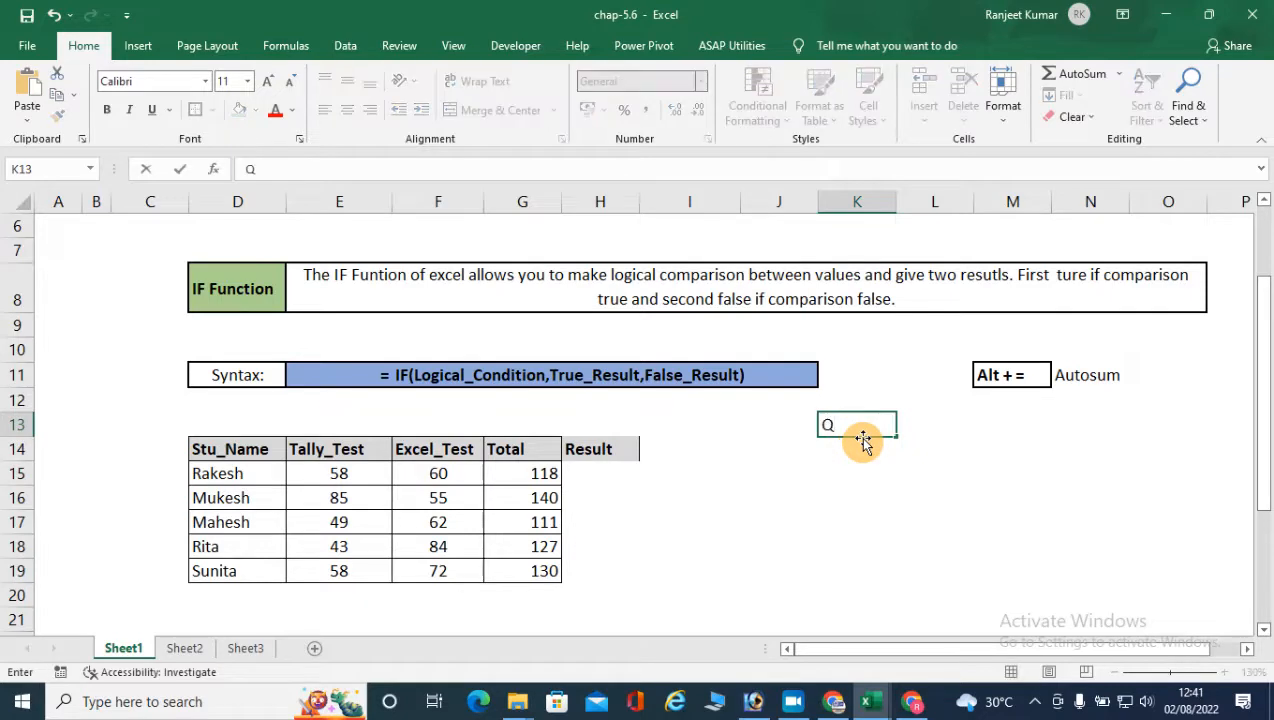
{"action": "type", "text": "->"}
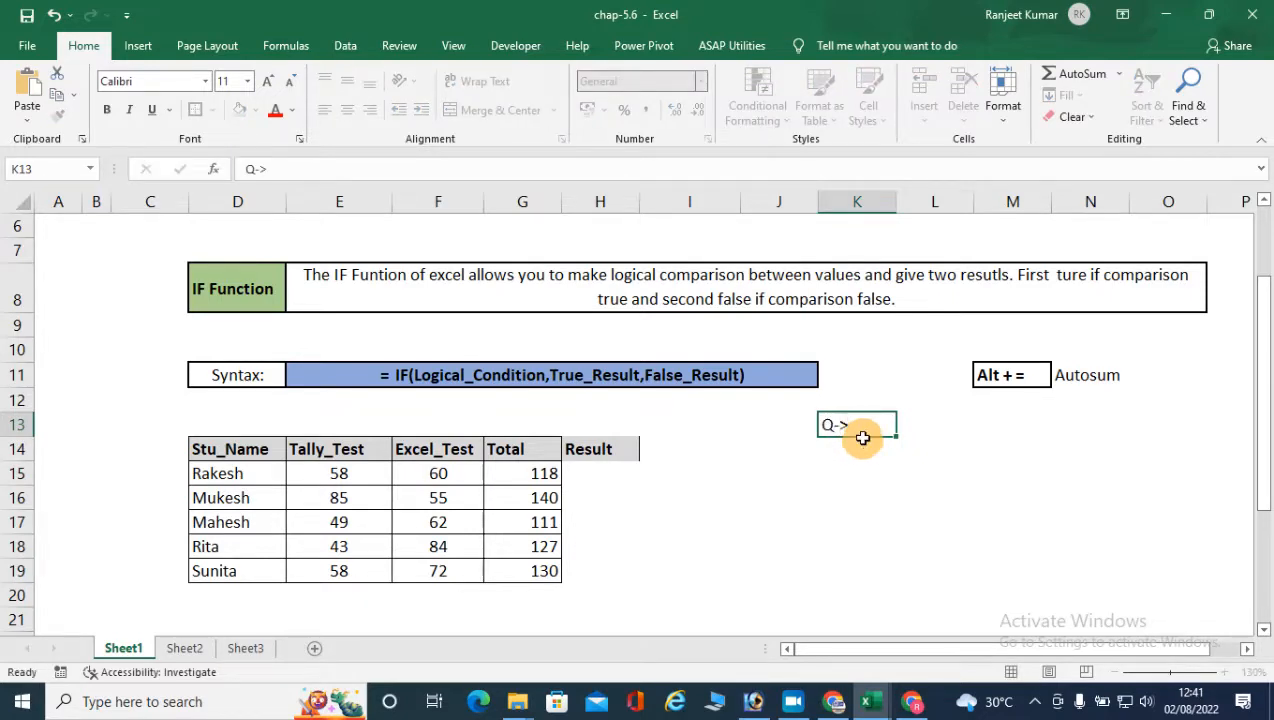
{"action": "key", "text": "Tab"}
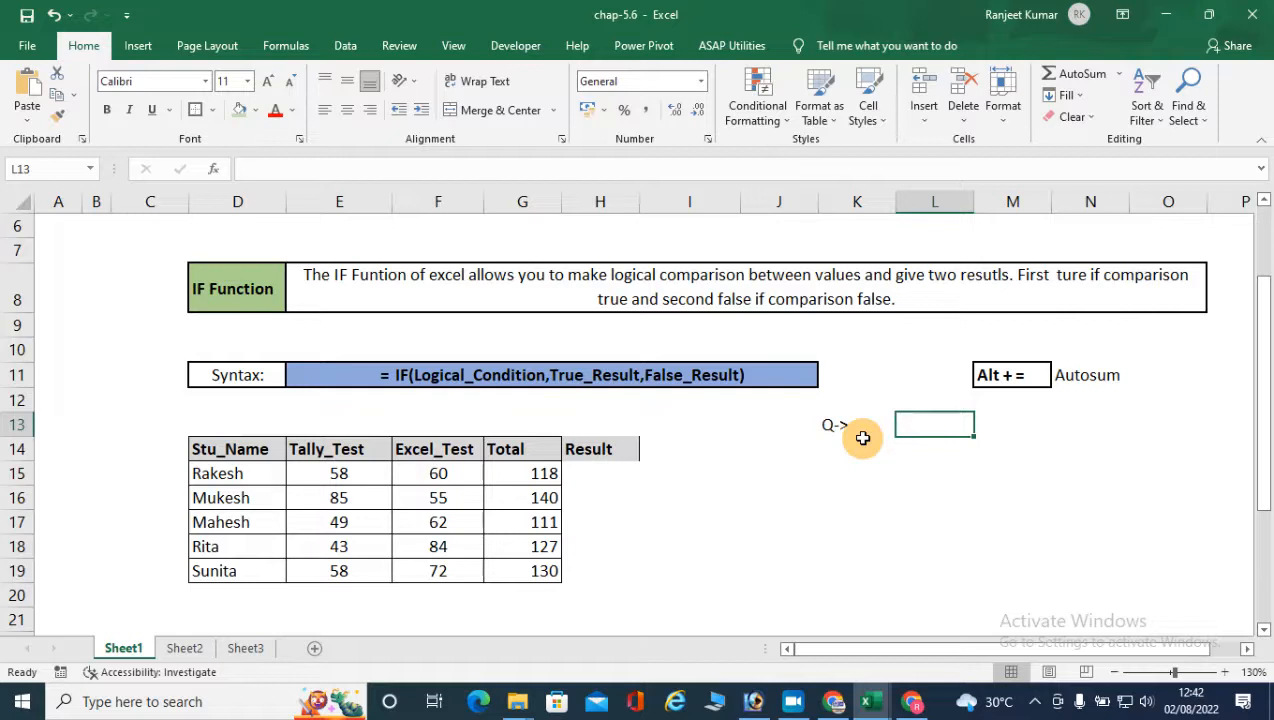
Enter the question text "IF Total>110 then Pass otherwise Fail" in L13, beside the question marker
{"action": "type", "text": "If"}
{"action": "key", "text": "BackSpace"}
{"action": "key", "text": "BackSpace"}
{"action": "type", "text": "If"}
{"action": "key", "text": "BackSpace"}
{"action": "type", "text": "F Total"}
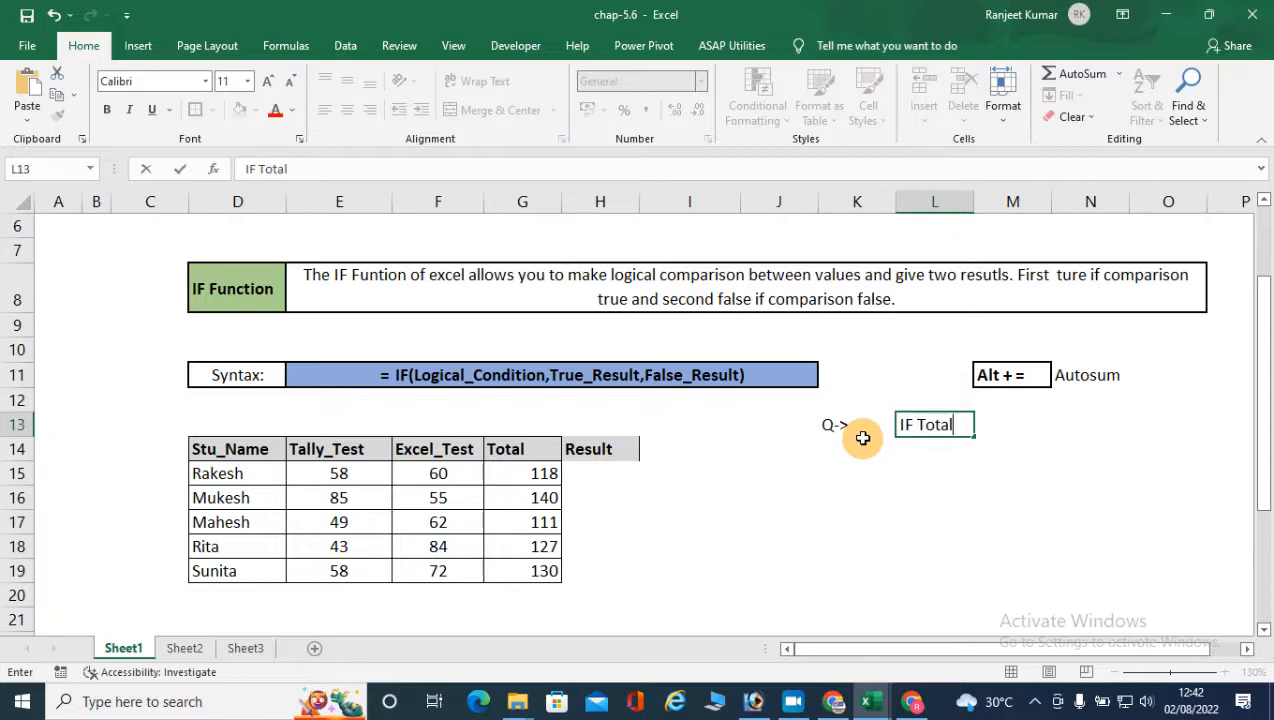
{"action": "type", "text": ">110 then"}
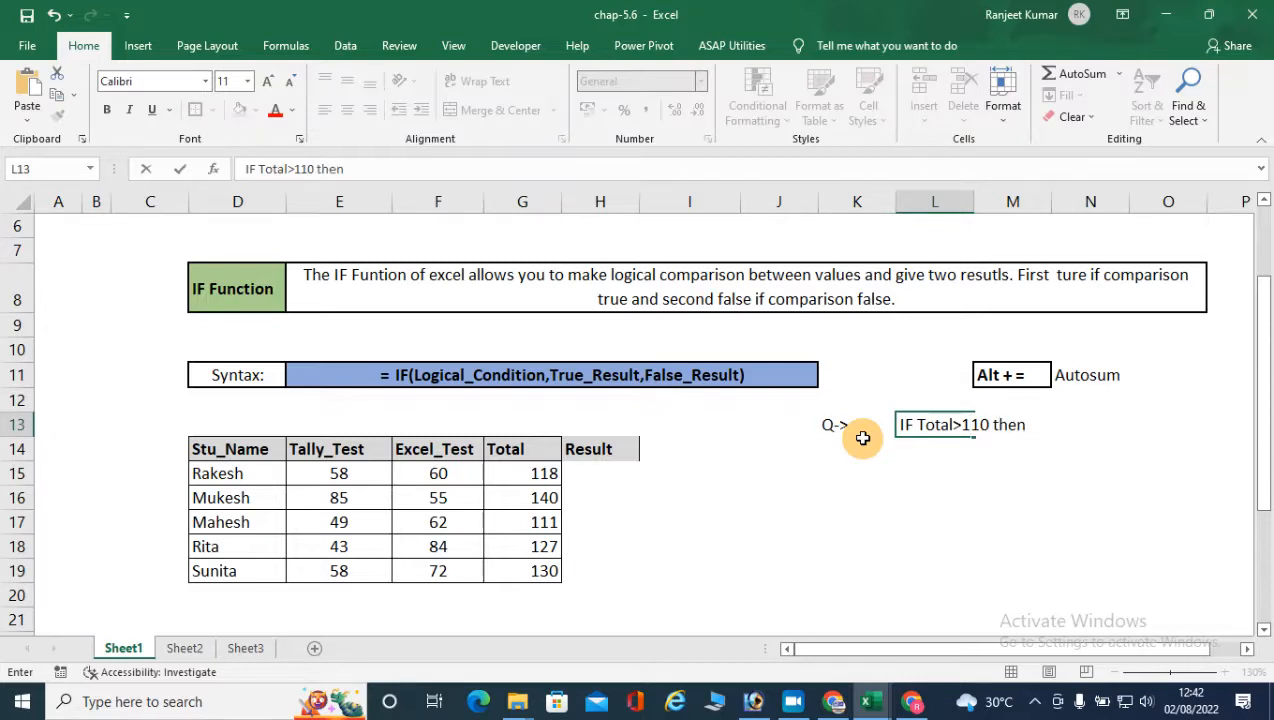
{"action": "type", "text": " Pass othrt"}
{"action": "key", "text": "BackSpace"}
{"action": "key", "text": "BackSpace"}
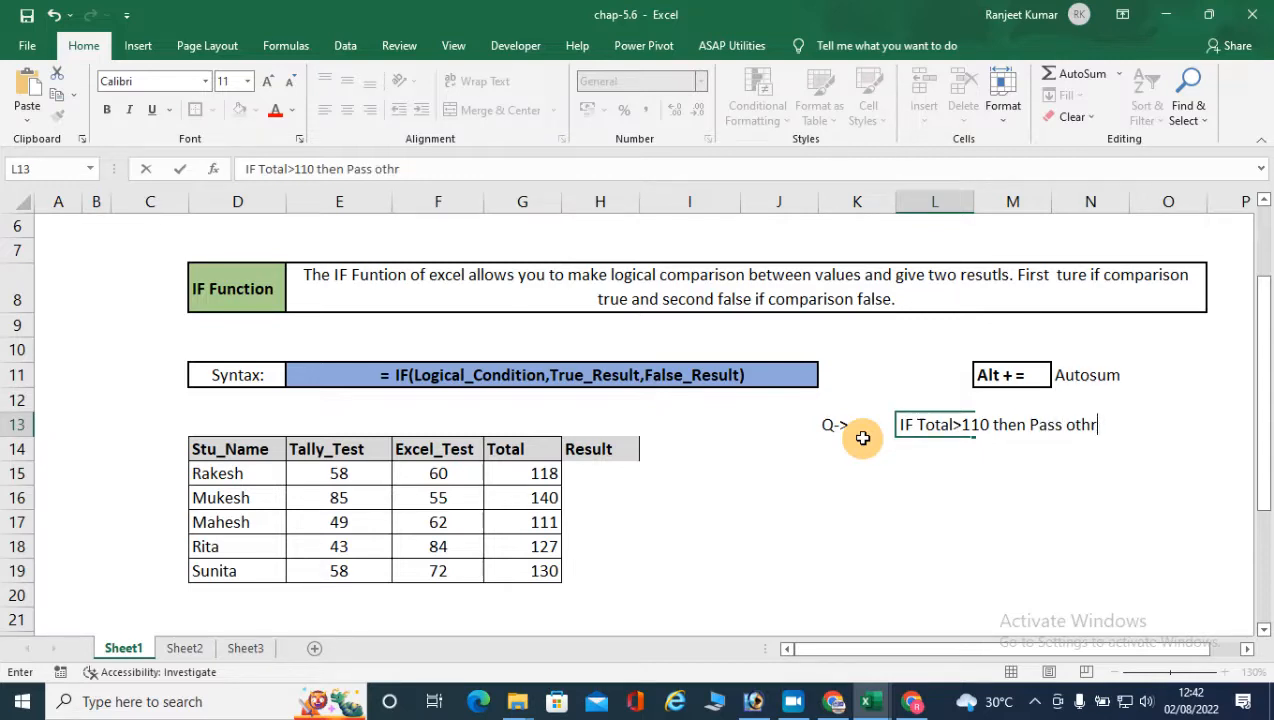
{"action": "type", "text": "erwise "}
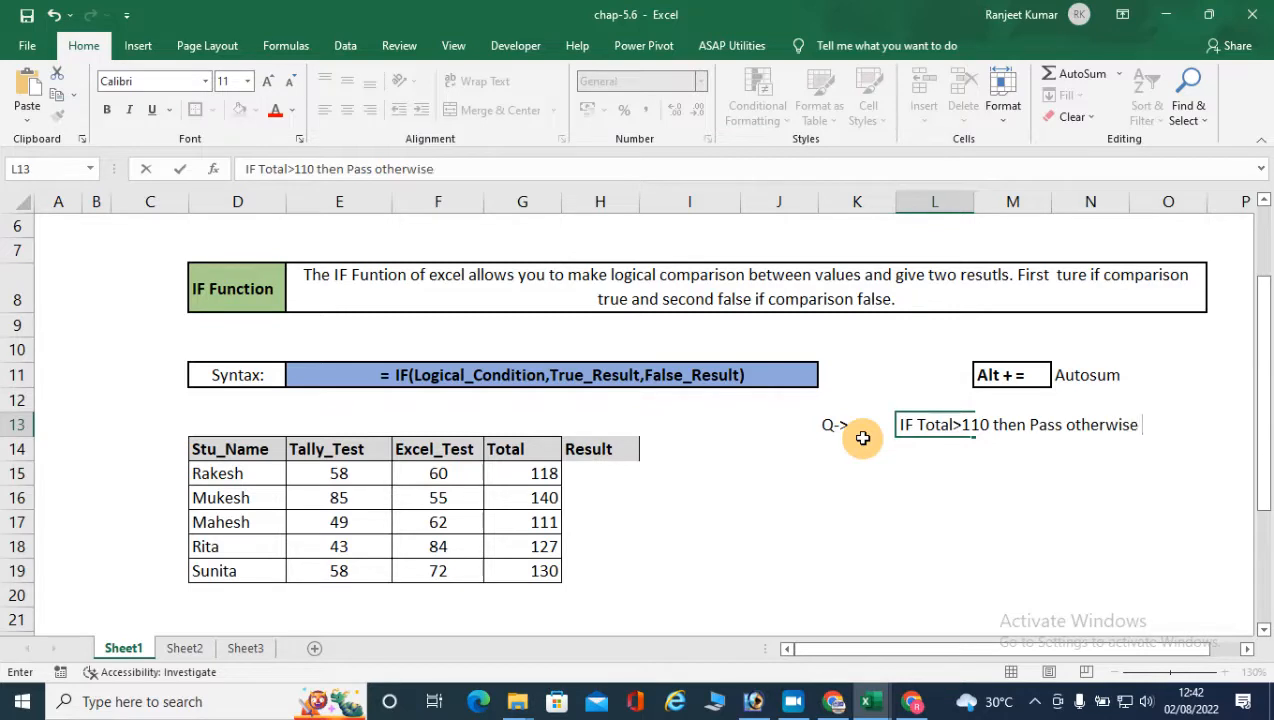
{"action": "type", "text": "Fail"}
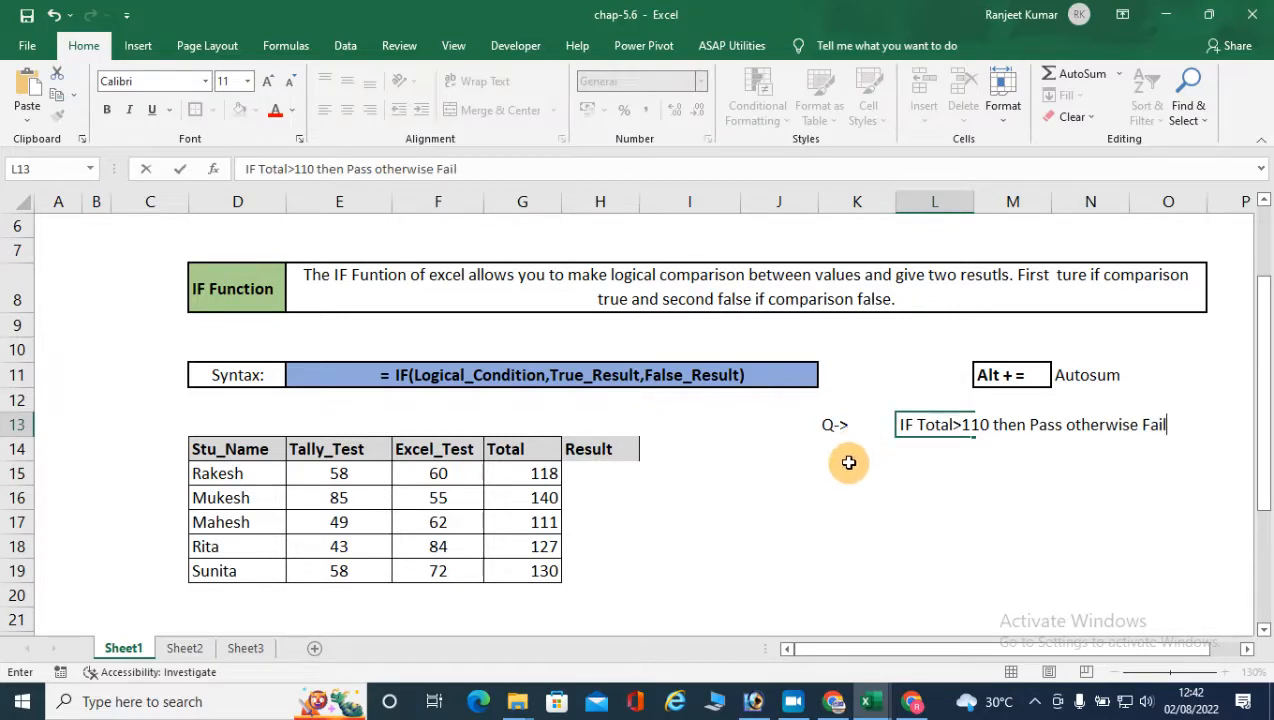
{"action": "left_click", "coordinate": [848, 466]}
Put a thick outside border around the question in K13:O13
{"action": "left_click_drag", "start_coordinate": [816, 421], "coordinate": [1146, 418]}
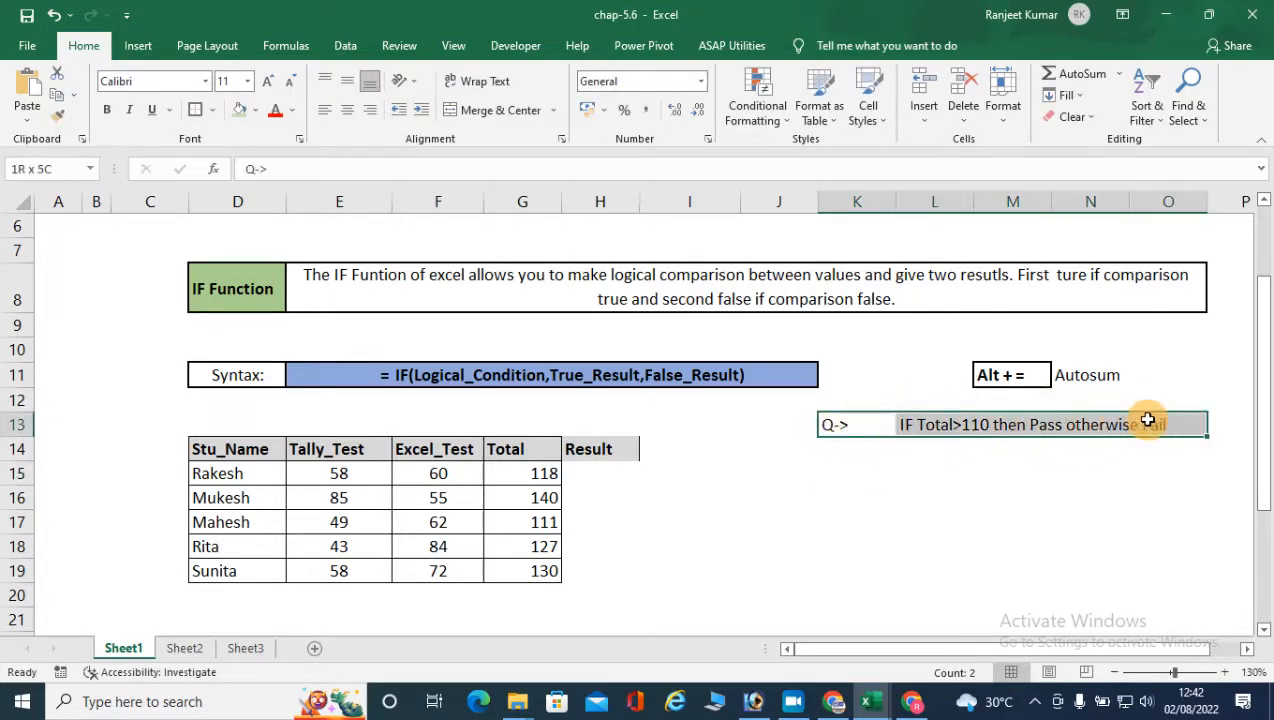
{"action": "left_click", "coordinate": [195, 110]}
{"action": "left_click", "coordinate": [900, 457]}
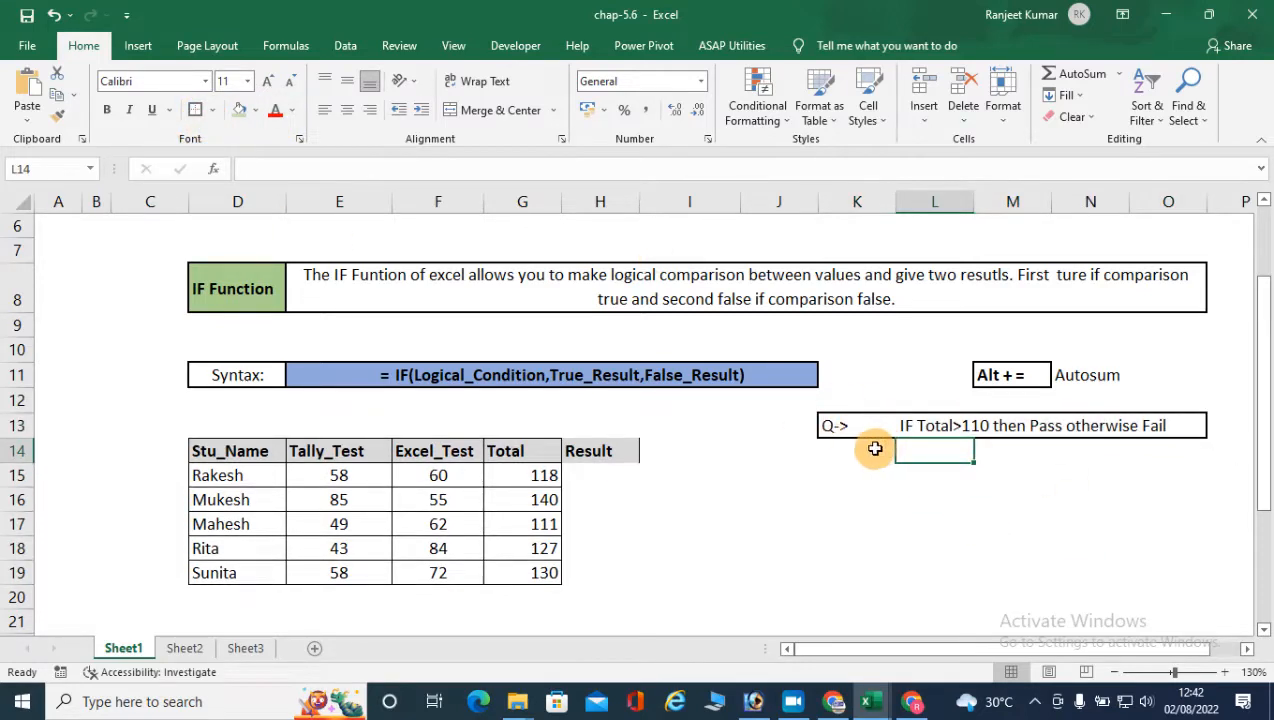
{"action": "left_click", "coordinate": [543, 475]}
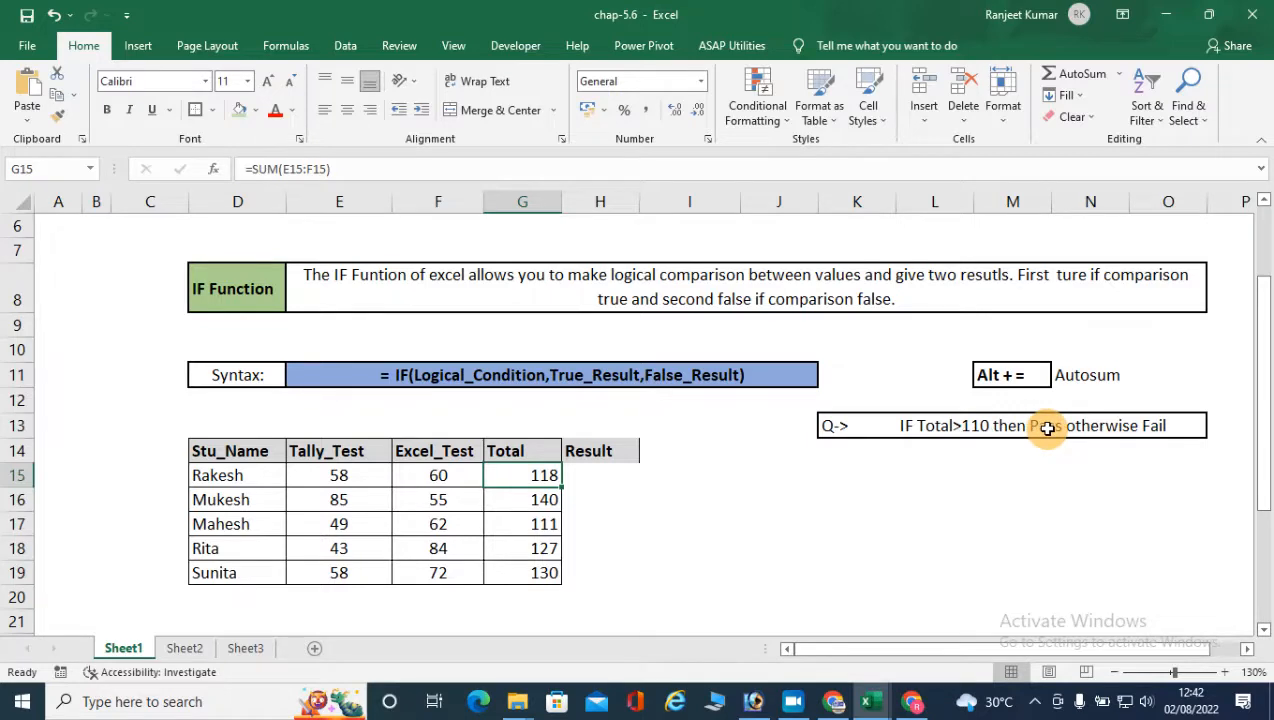
{"action": "left_click", "coordinate": [1152, 426]}
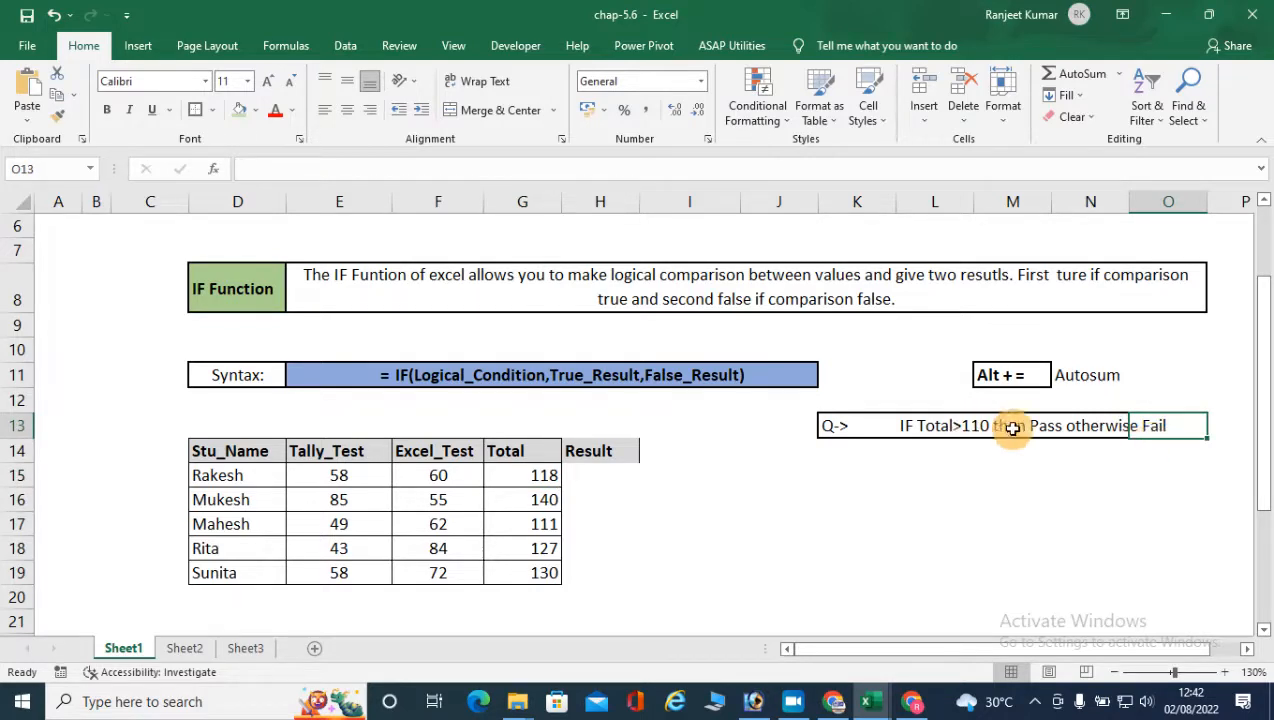
Enter the formula =IF(G15>110,"Pass","Fail") in H15, the first cell of the Result column
{"action": "left_click", "coordinate": [590, 476]}
{"action": "type", "text": "=if"}
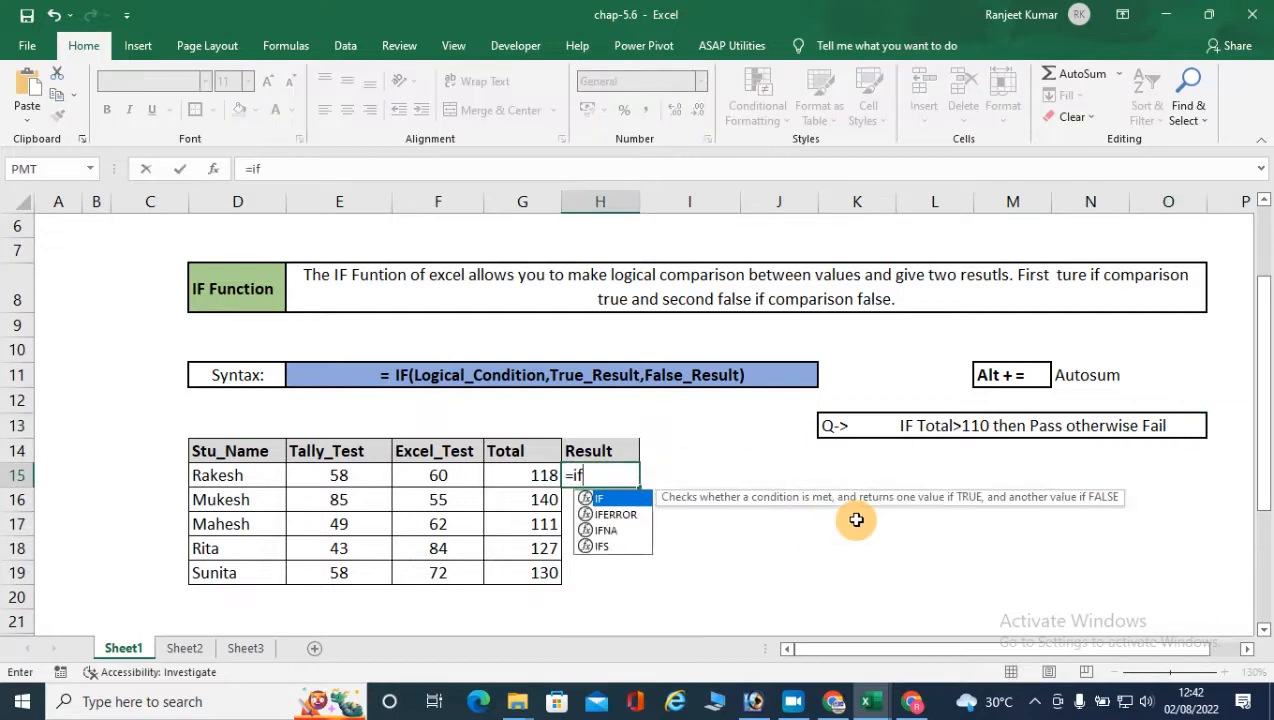
{"action": "key", "text": "Tab"}
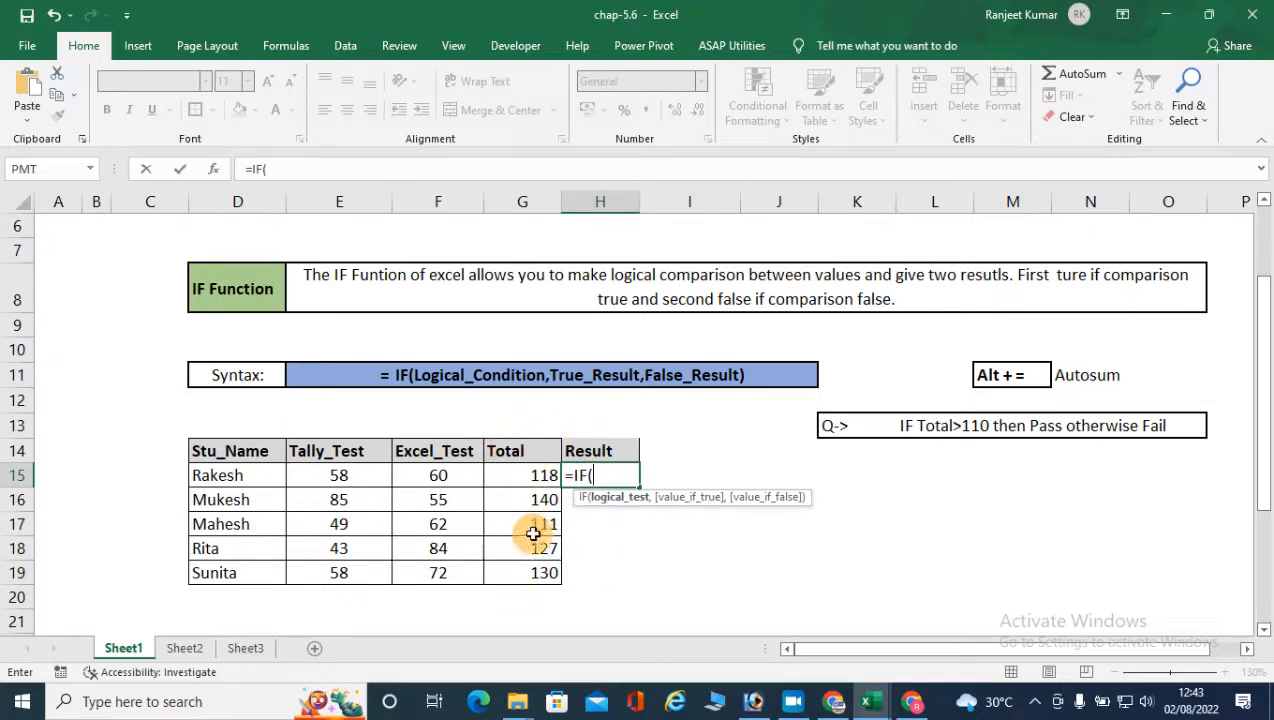
{"action": "left_click", "coordinate": [535, 476]}
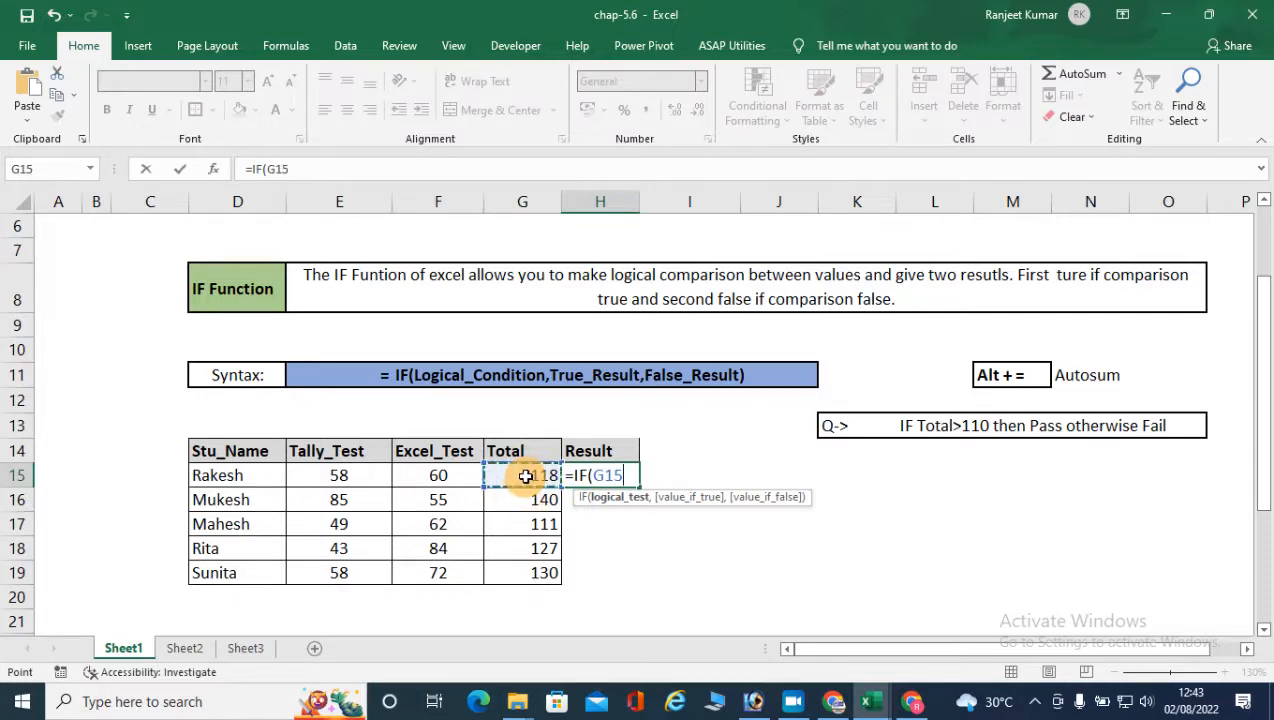
{"action": "type", "text": ">110"}
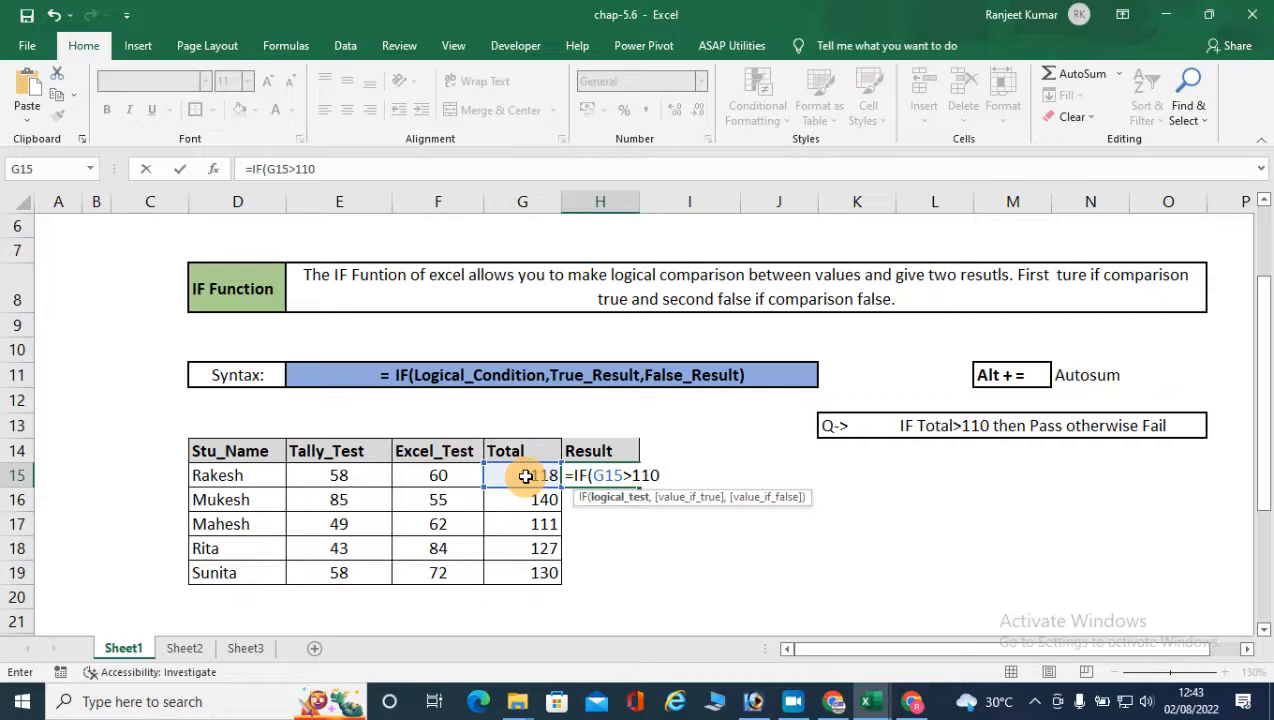
{"action": "type", "text": ","}
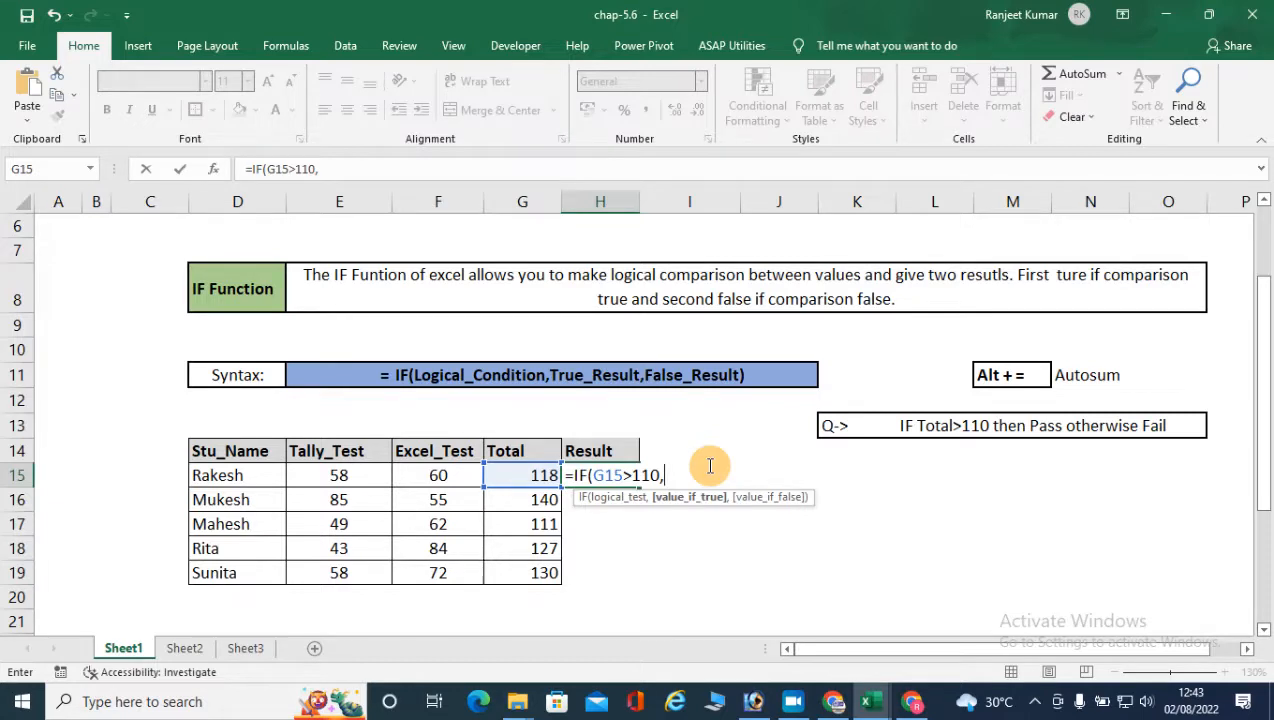
{"action": "type", "text": "\"Pass\","}
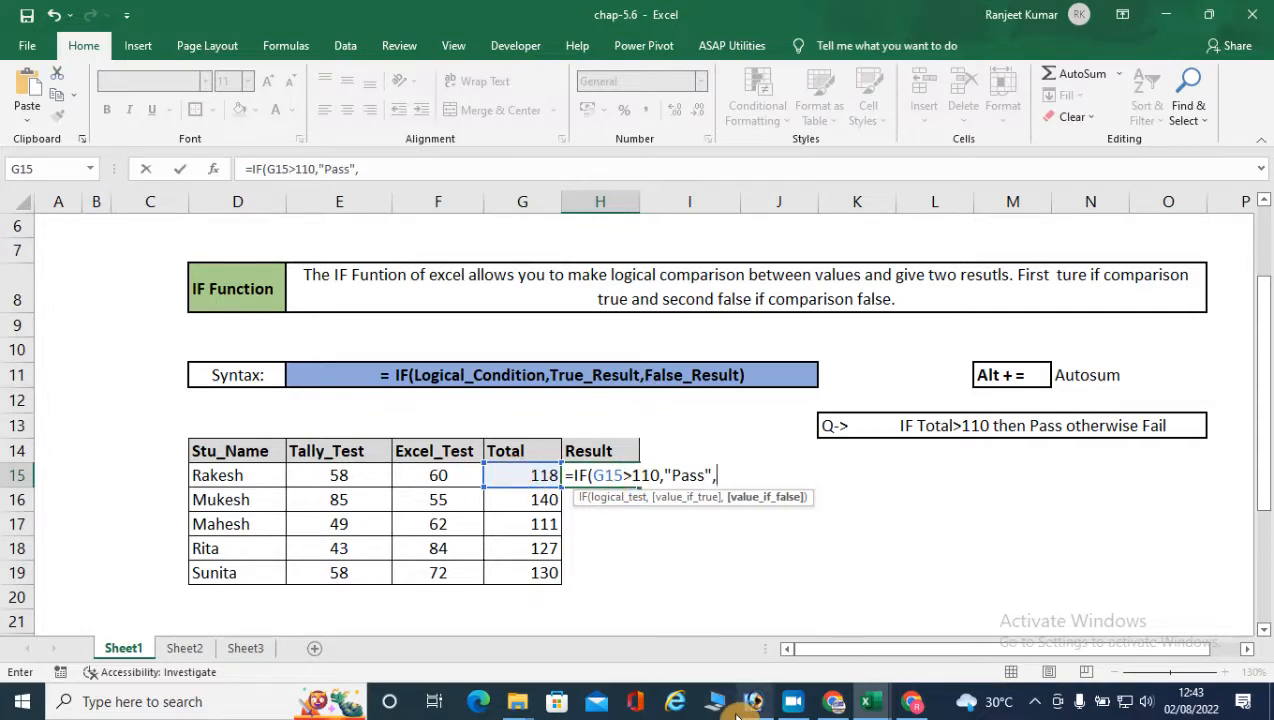
{"action": "mouse_move", "coordinate": [738, 713]}
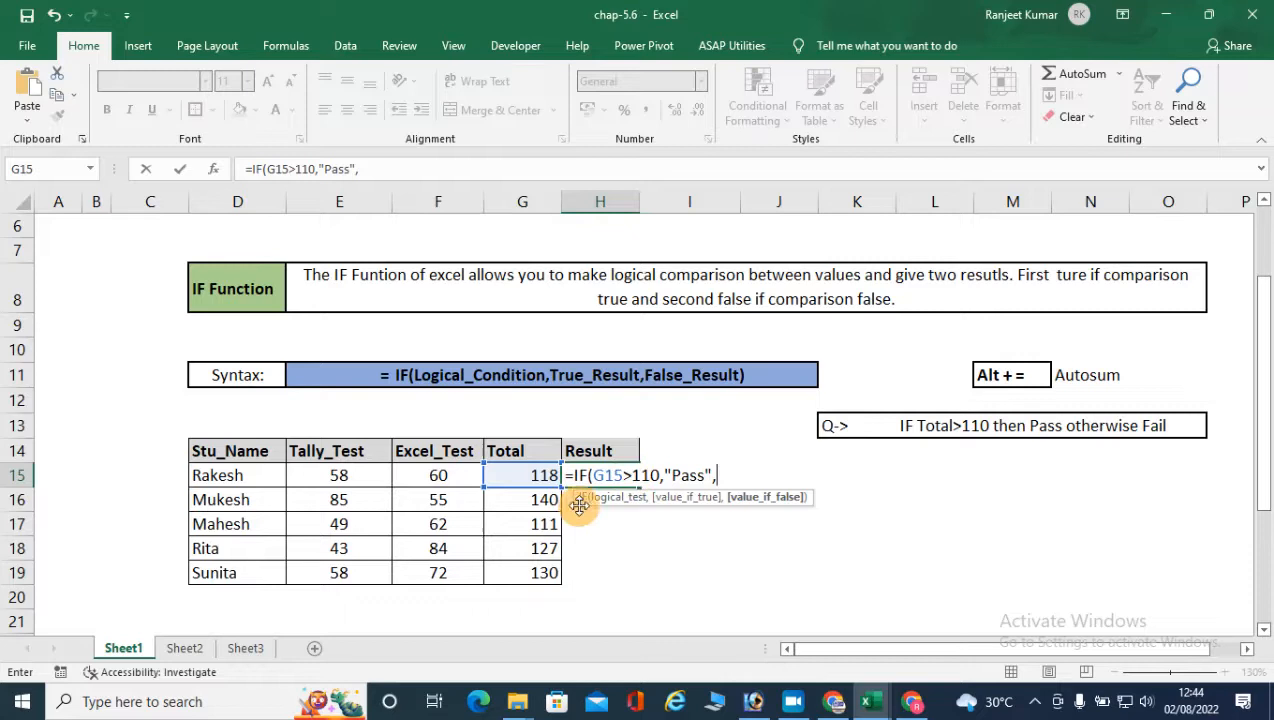
{"action": "type", "text": "\""}
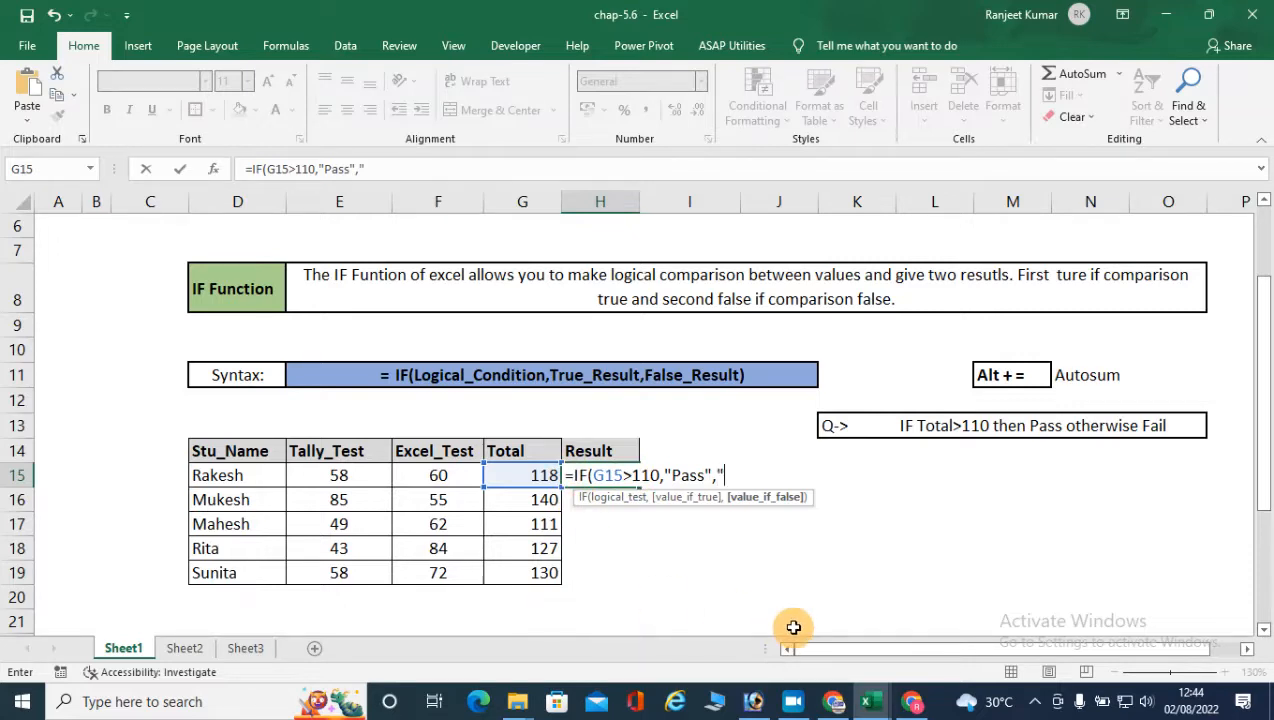
{"action": "type", "text": "Fail\")"}
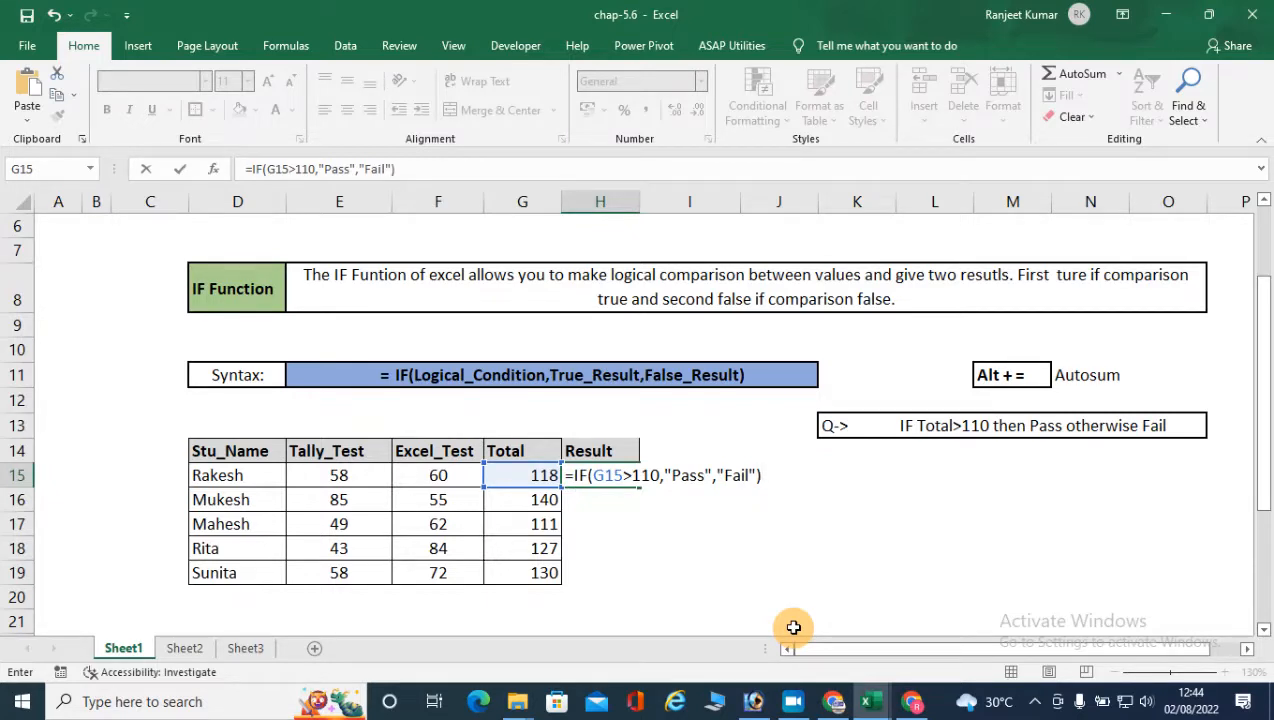
{"action": "key", "text": "Return"}
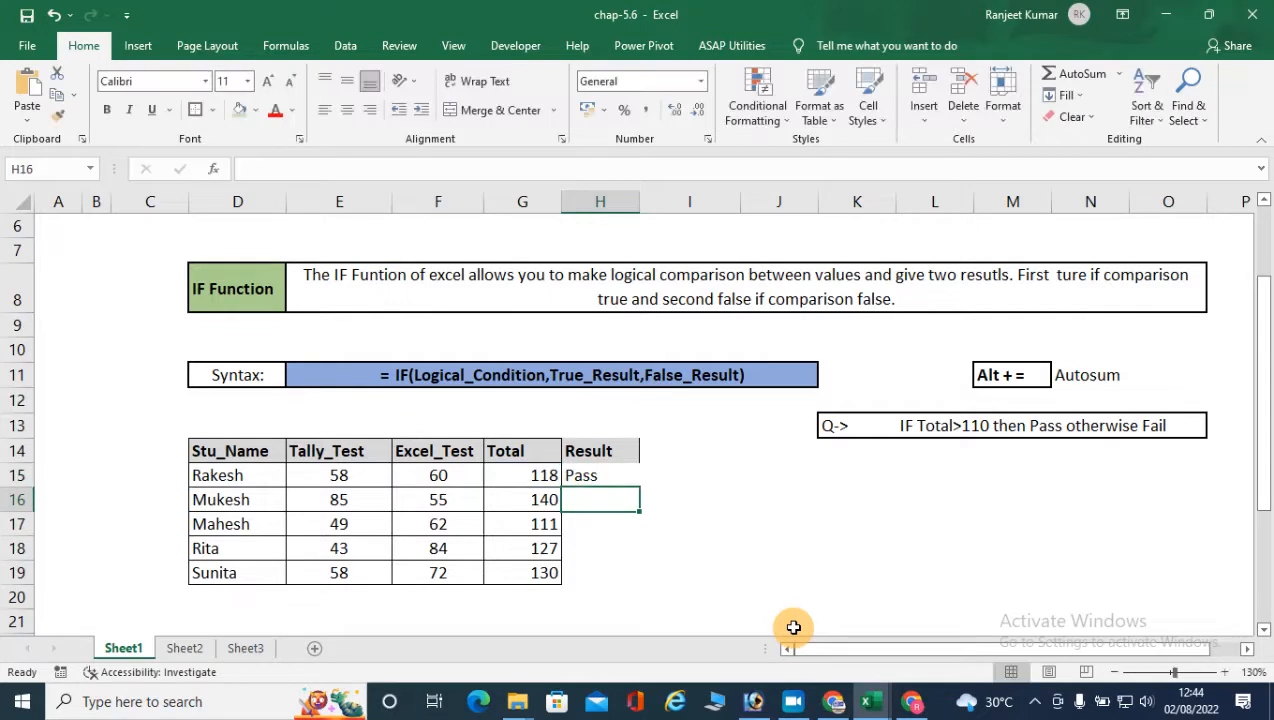
Copy the IF formula from H15 down through H19 and apply all borders to the Result column H14:H19
{"action": "left_click", "coordinate": [597, 476]}
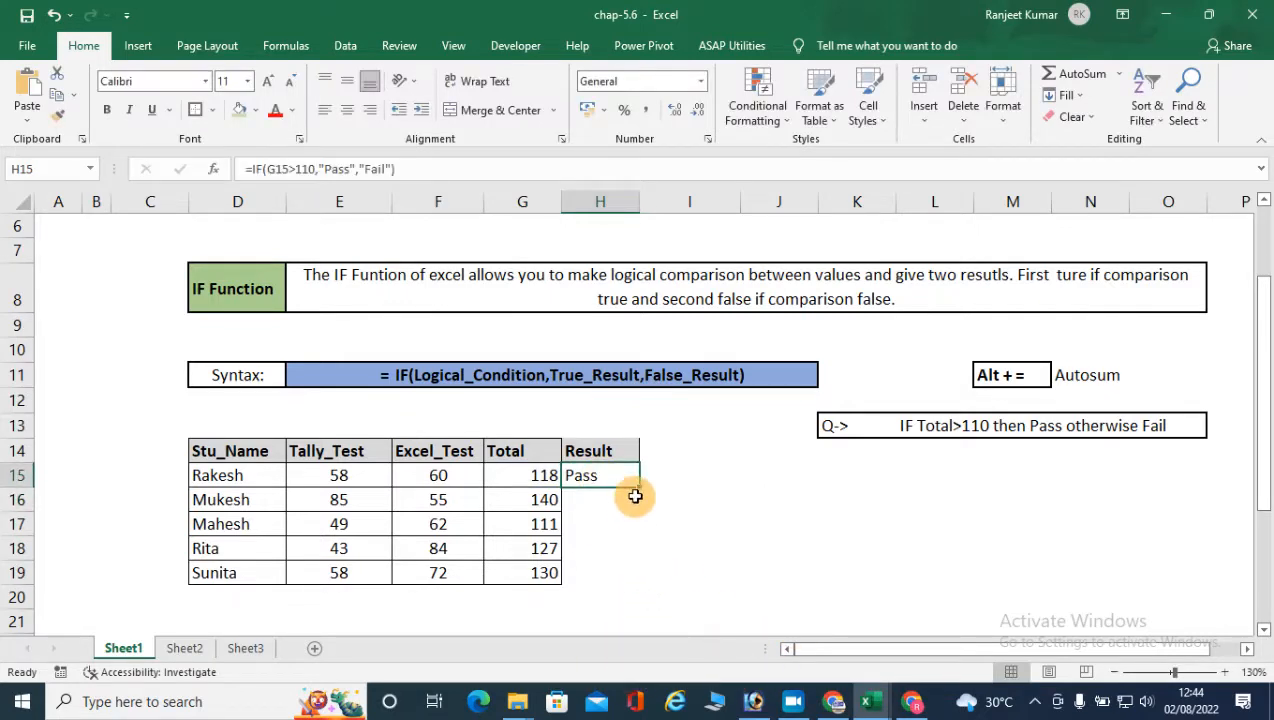
{"action": "left_click_drag", "start_coordinate": [640, 487], "coordinate": [643, 580]}
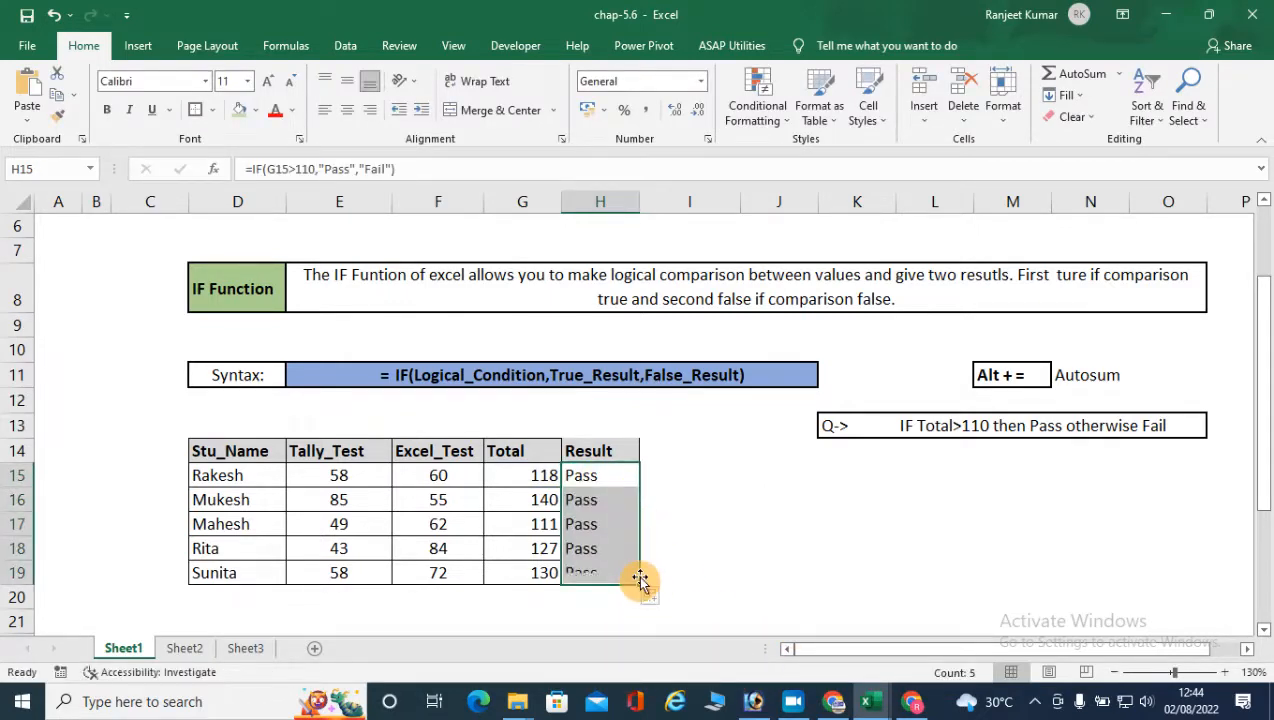
{"action": "left_click_drag", "start_coordinate": [606, 446], "coordinate": [606, 570]}
{"action": "left_click", "coordinate": [209, 110]}
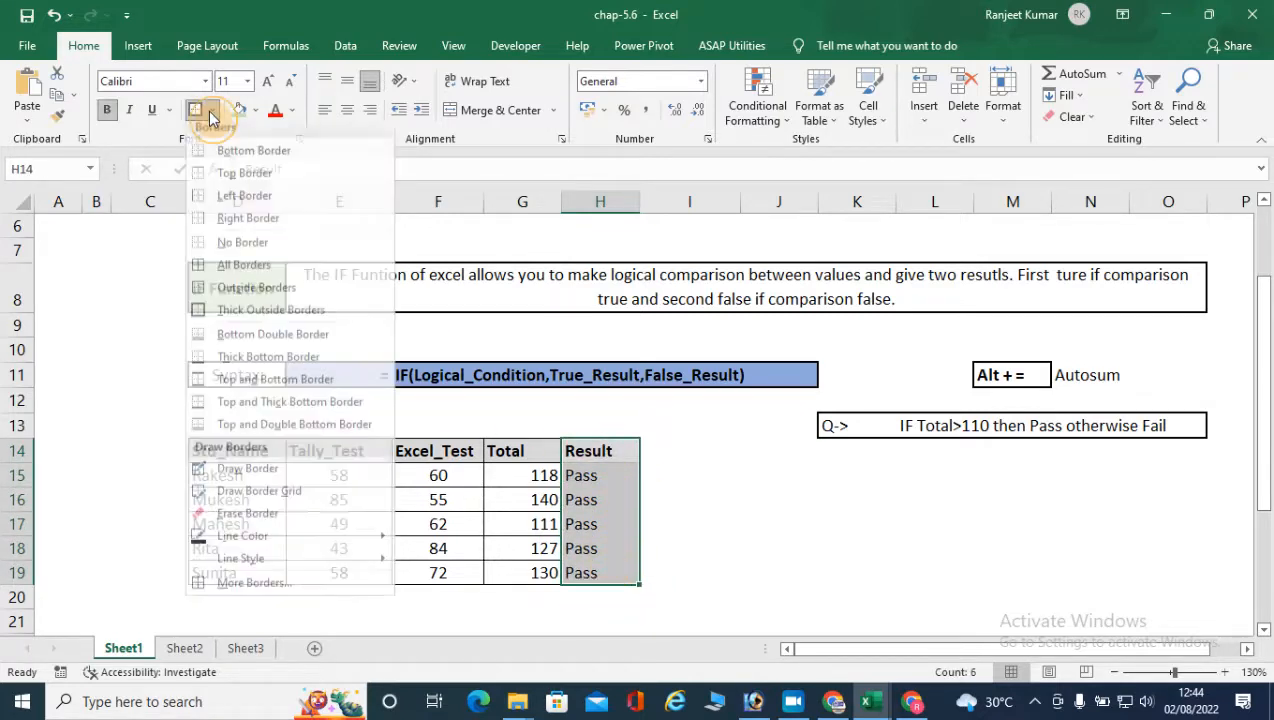
{"action": "left_click", "coordinate": [230, 268]}
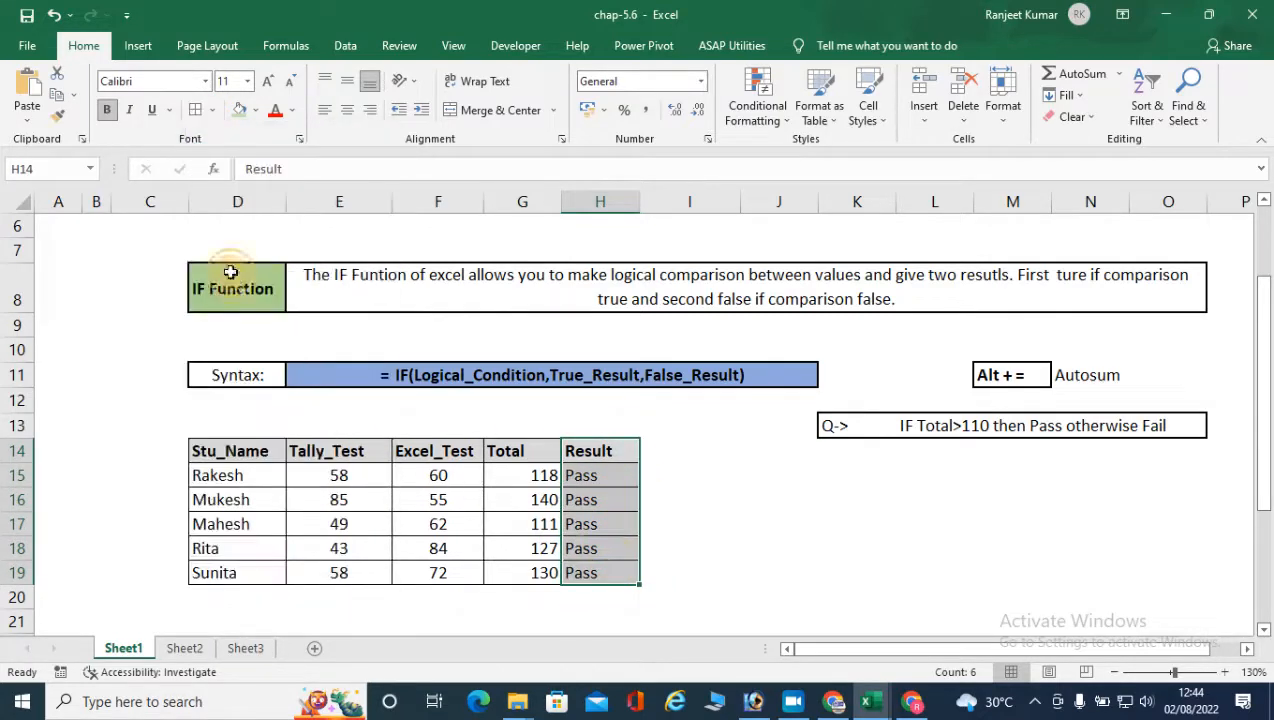
Set the Tally_Test score in E16 to 45 and check the Result formula in H16
{"action": "left_click", "coordinate": [342, 500]}
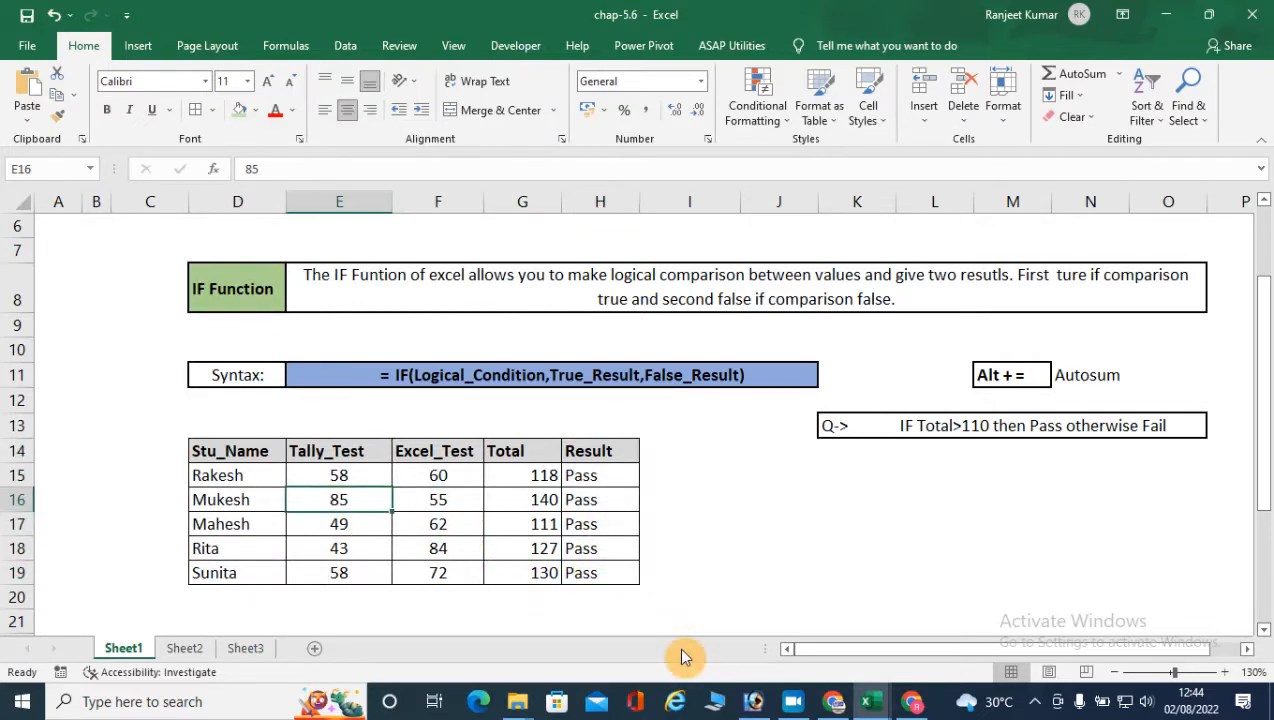
{"action": "type", "text": "45"}
{"action": "key", "text": "Return"}
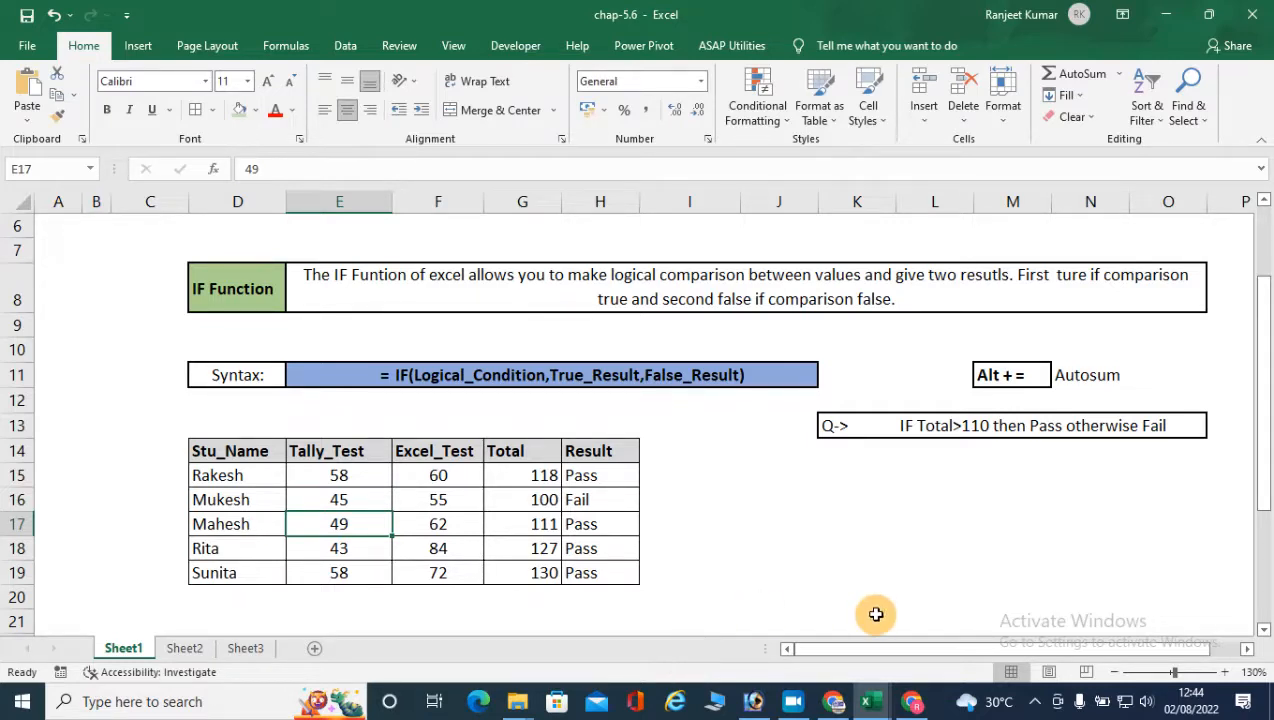
{"action": "left_click", "coordinate": [590, 500]}
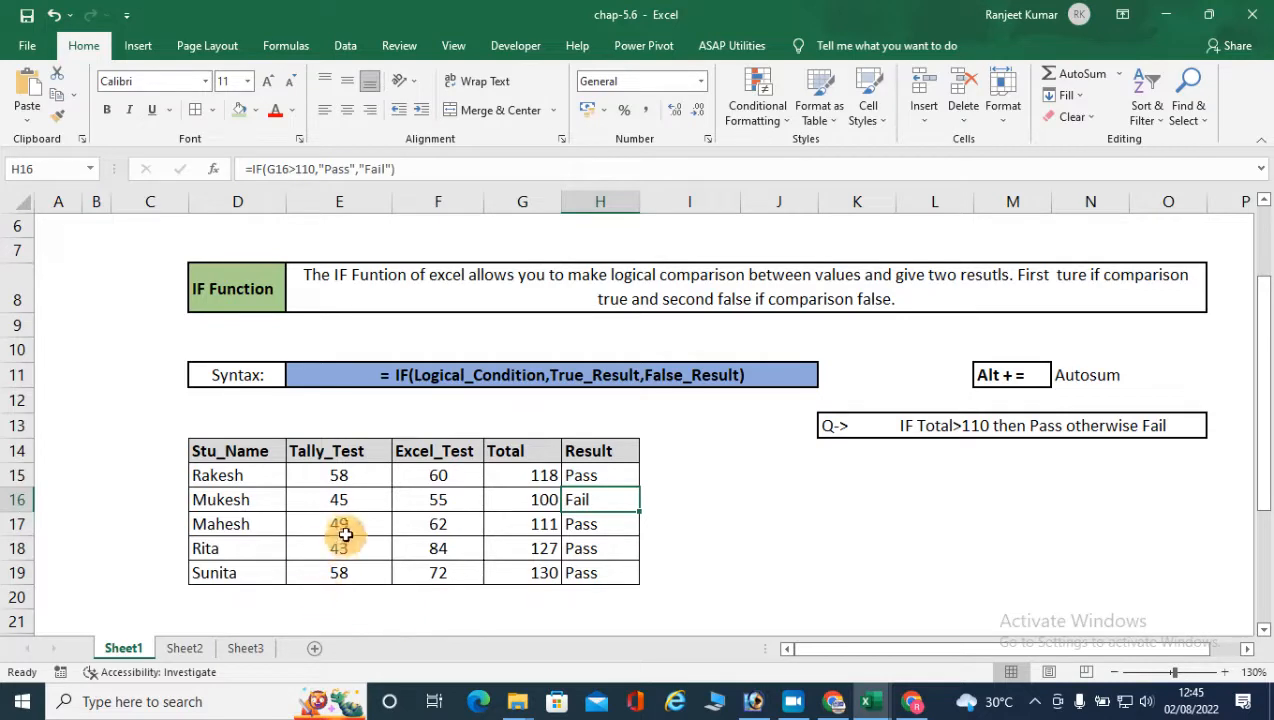
Set the Excel_Test score in F18 to 54 and check the Result formula in H18
{"action": "left_click", "coordinate": [437, 552]}
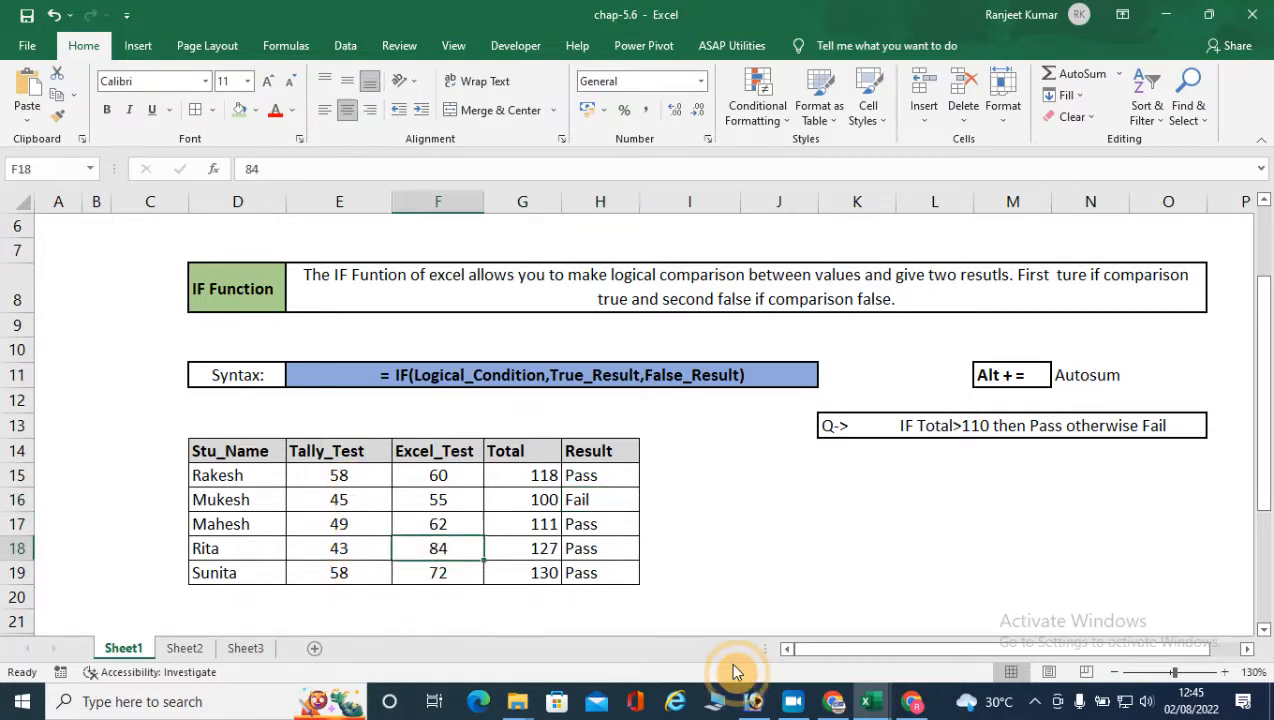
{"action": "type", "text": "54"}
{"action": "key", "text": "Return"}
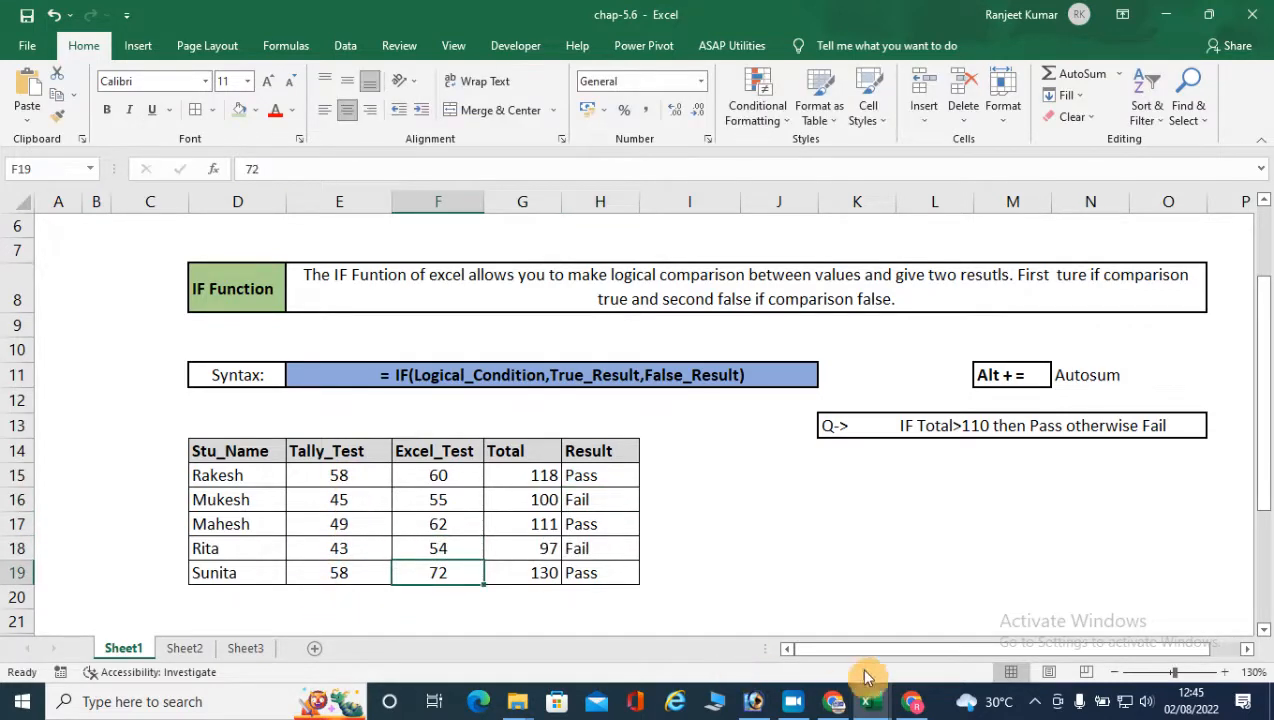
{"action": "left_click", "coordinate": [598, 545]}
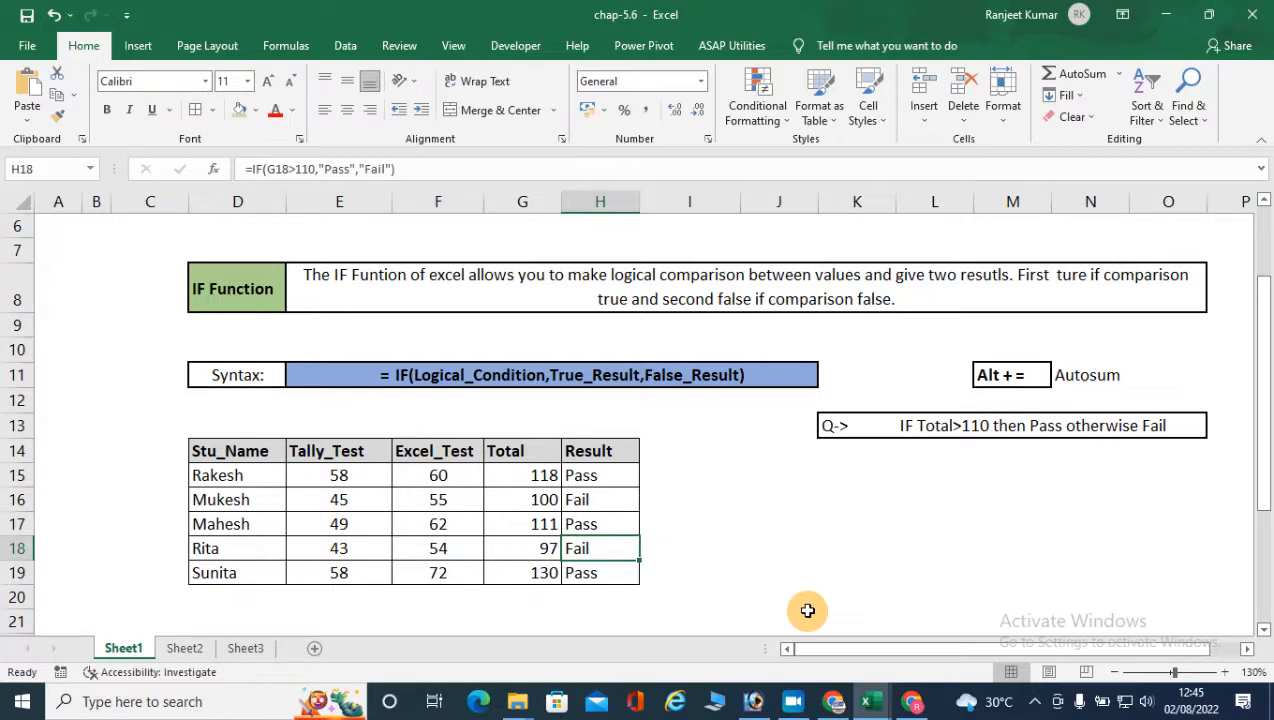
Review the Emp_Name, Sales_Report and Result columns of the employee table in D23:F28
{"action": "scroll", "coordinate": [740, 590], "scroll_direction": "down", "scroll_amount": 2}
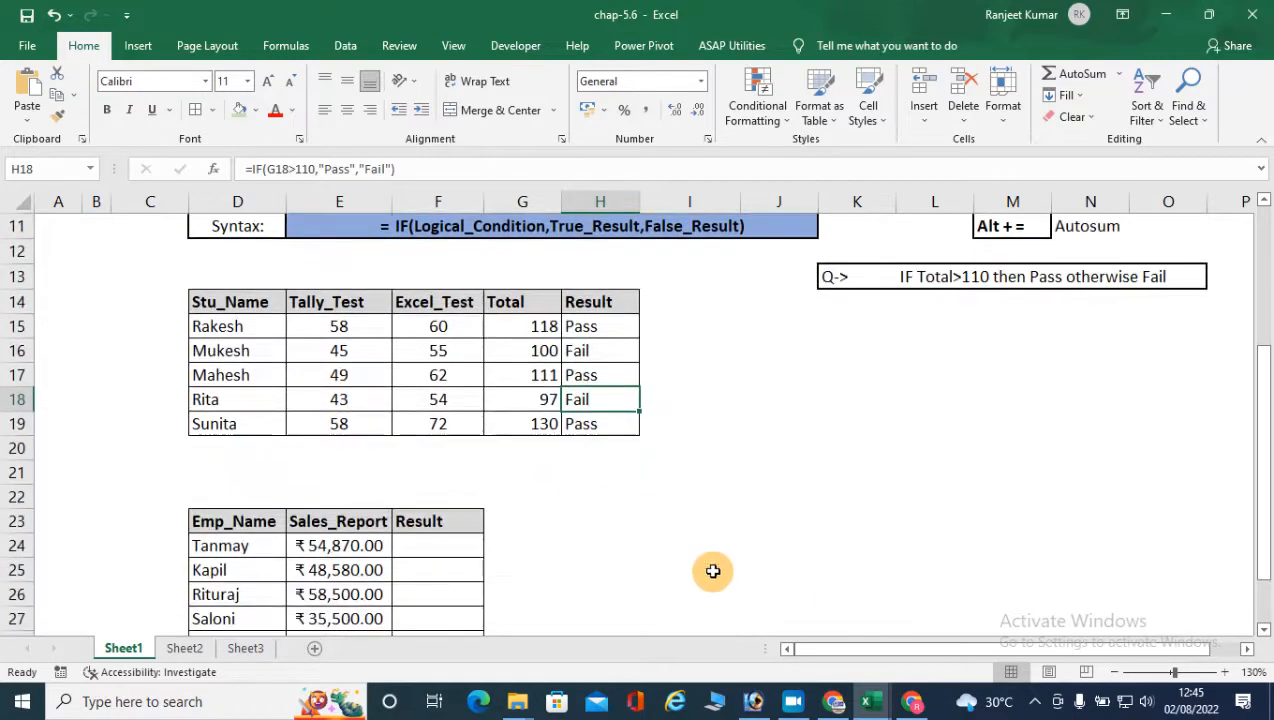
{"action": "scroll", "coordinate": [671, 509], "scroll_direction": "down", "scroll_amount": 2}
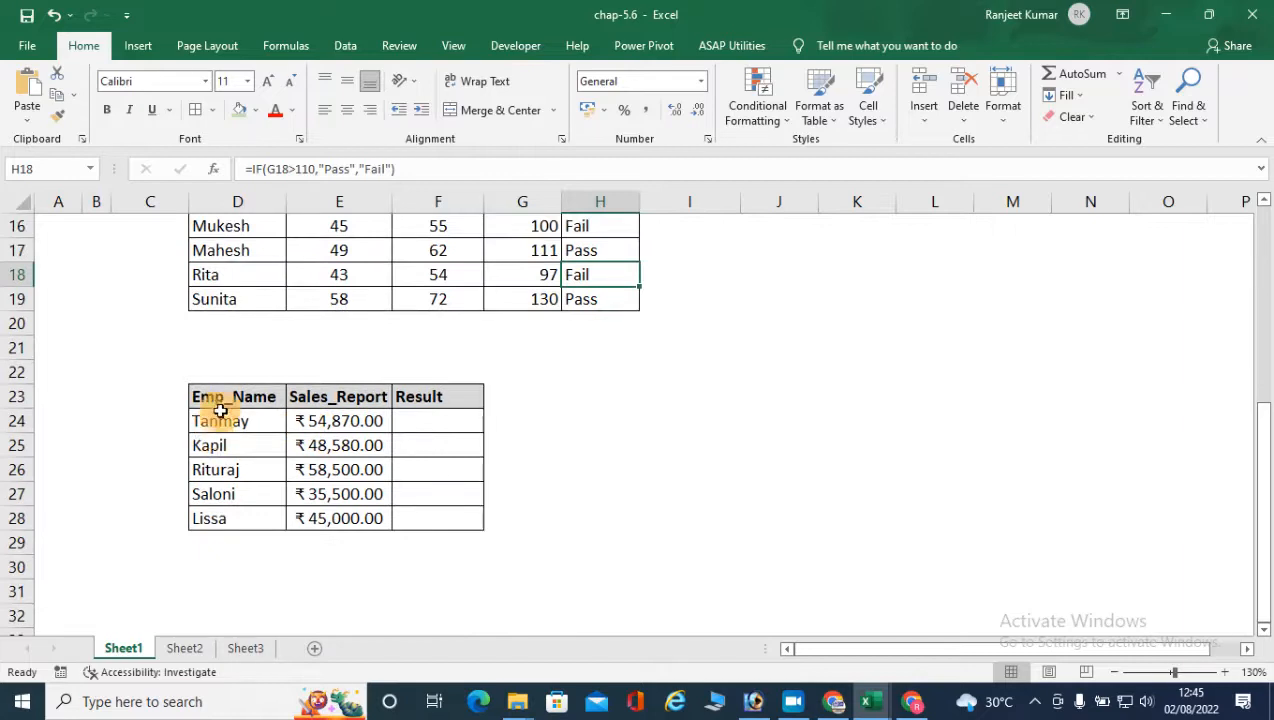
{"action": "left_click", "coordinate": [221, 401]}
{"action": "left_click_drag", "start_coordinate": [221, 401], "coordinate": [233, 512]}
{"action": "left_click_drag", "start_coordinate": [327, 404], "coordinate": [333, 515]}
{"action": "left_click_drag", "start_coordinate": [418, 398], "coordinate": [421, 515]}
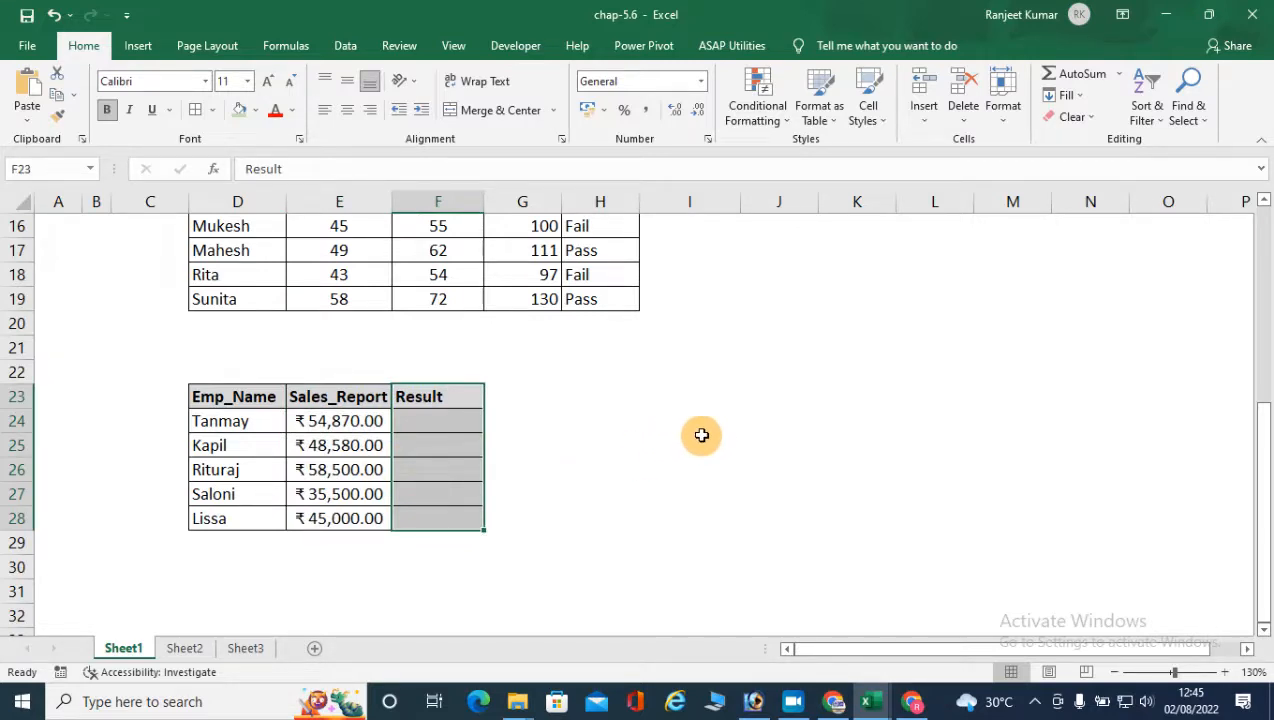
{"action": "left_click", "coordinate": [440, 426]}
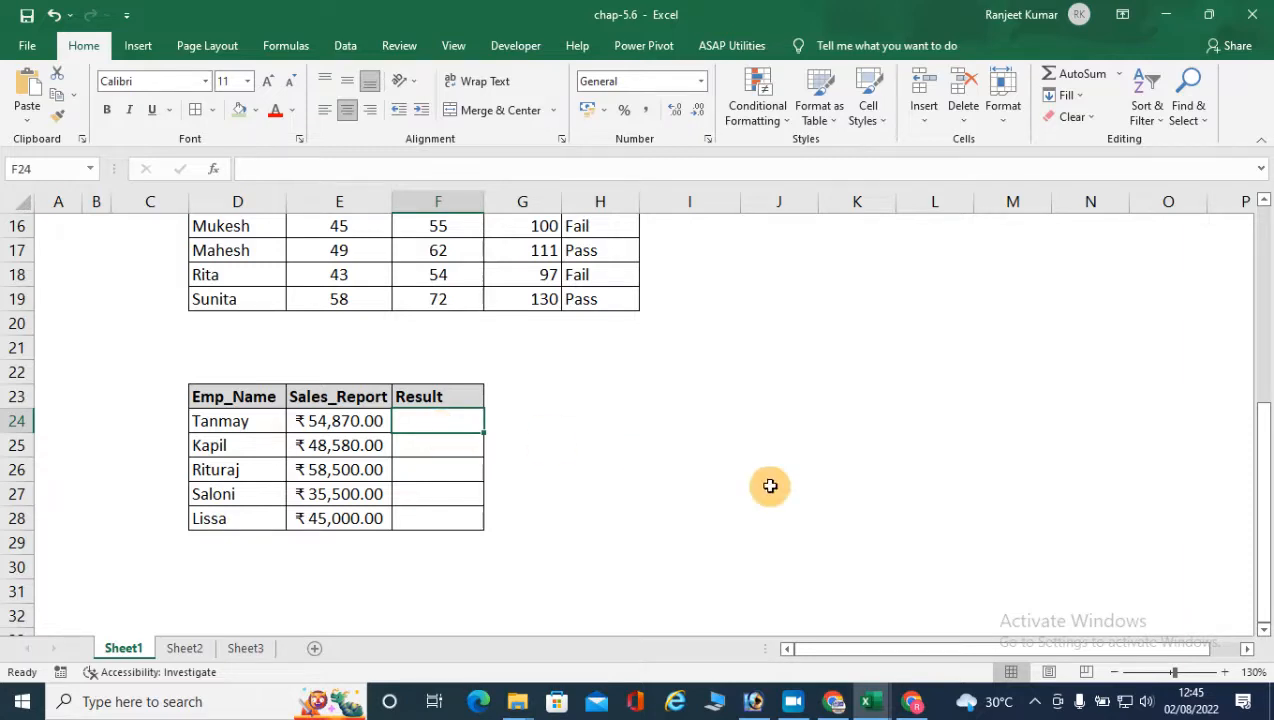
Enter the label Q--> in I23 and begin the question in J23 with "IF sales reprot >=50000"
{"action": "left_click", "coordinate": [706, 399]}
{"action": "type", "text": "Q-->"}
{"action": "key", "text": "Tab"}
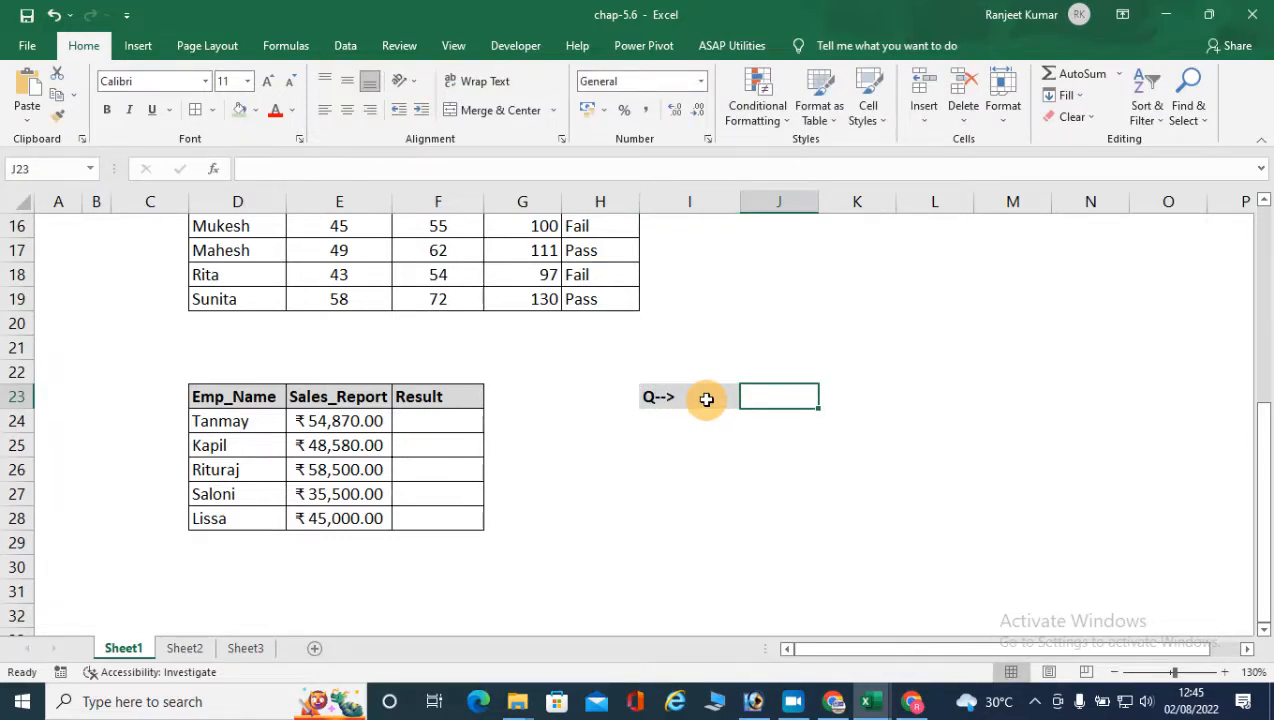
{"action": "type", "text": "IF "}
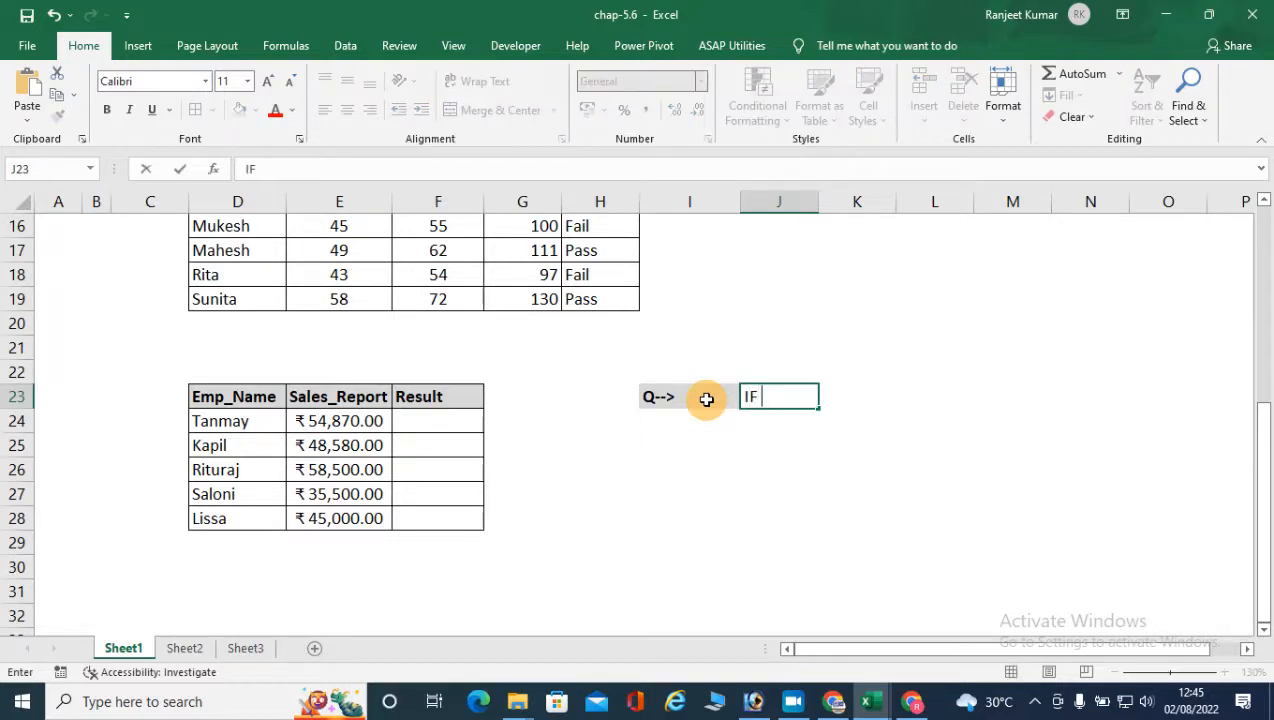
{"action": "type", "text": "sale"}
{"action": "key", "text": "BackSpace"}
{"action": "type", "text": "es reprot"}
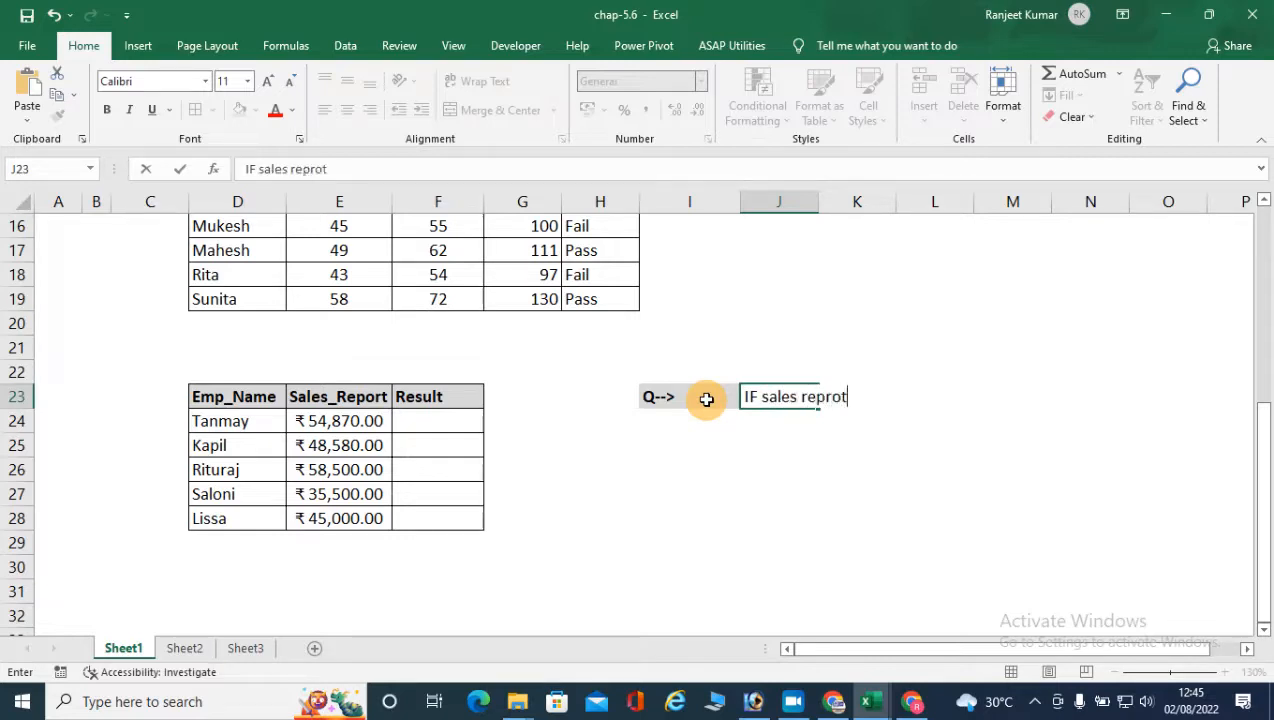
{"action": "type", "text": " >="}
{"action": "type", "text": "50000"}
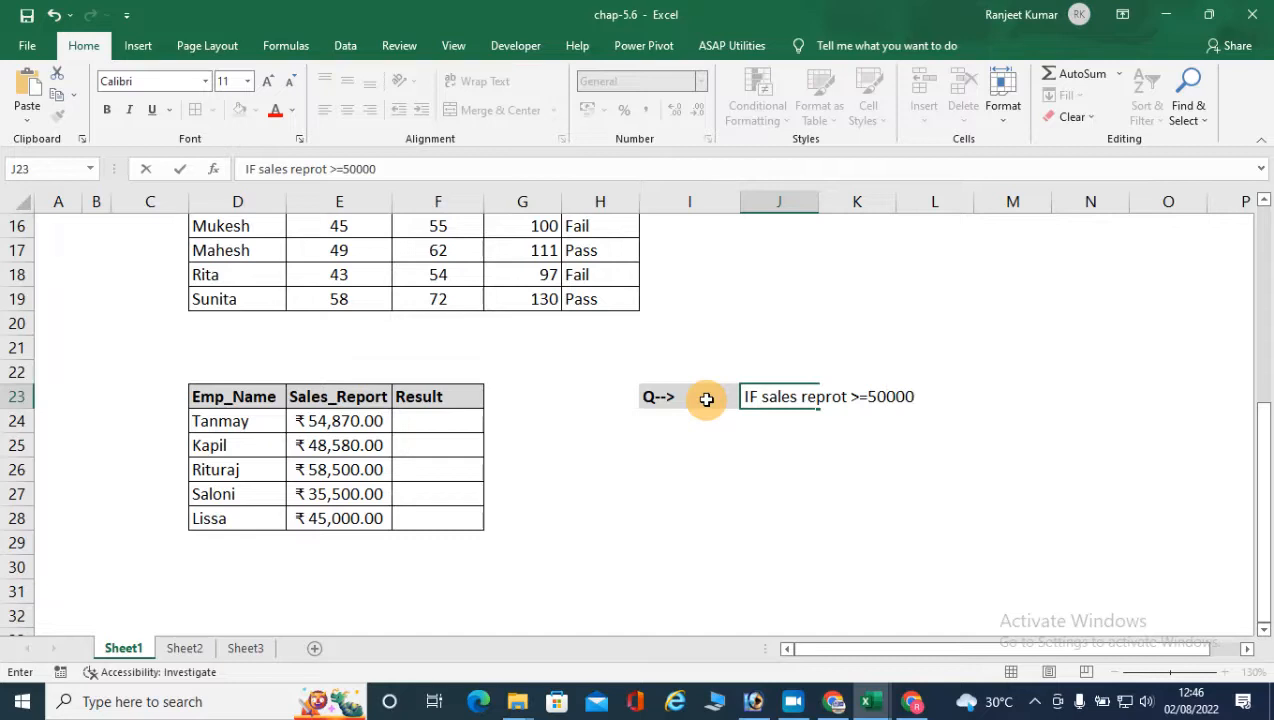
Complete the question in J23 with "then TGT-Achieved otherwise Not Achieved"
{"action": "type", "text": " then t"}
{"action": "key", "text": "BackSpace"}
{"action": "type", "text": "TD"}
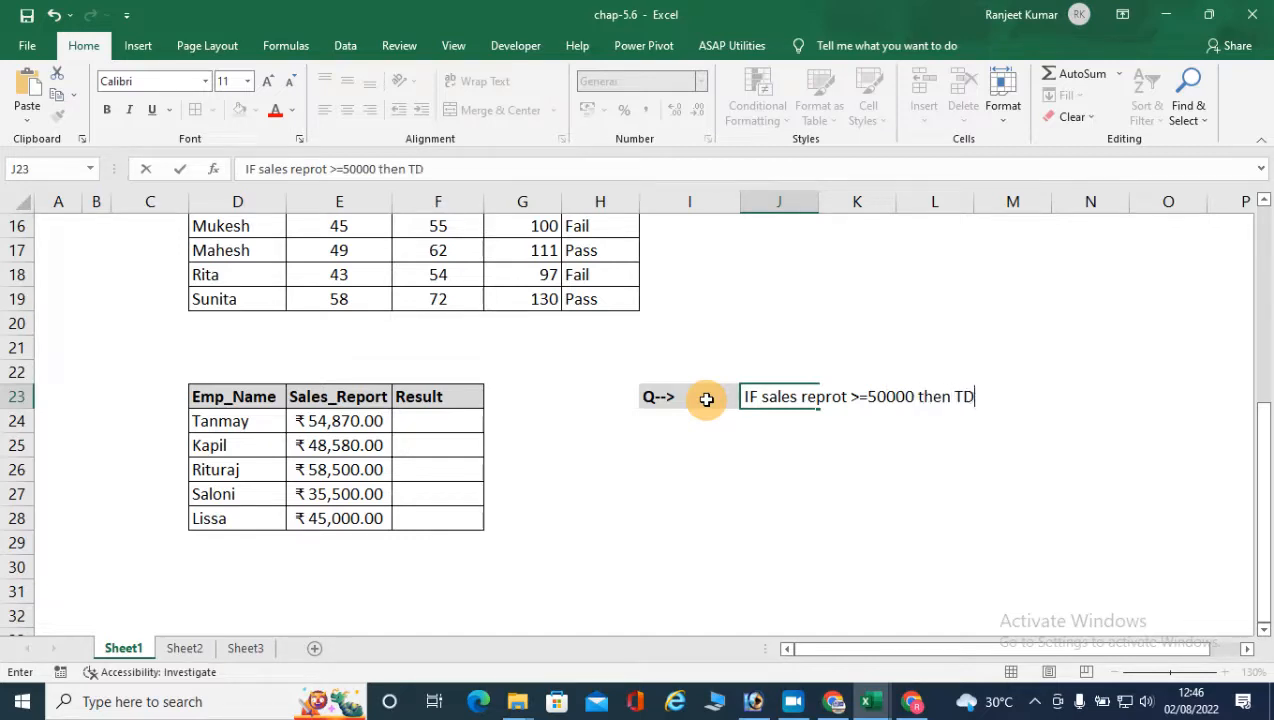
{"action": "key", "text": "BackSpace"}
{"action": "type", "text": "GT-a"}
{"action": "key", "text": "BackSpace"}
{"action": "type", "text": "AChi"}
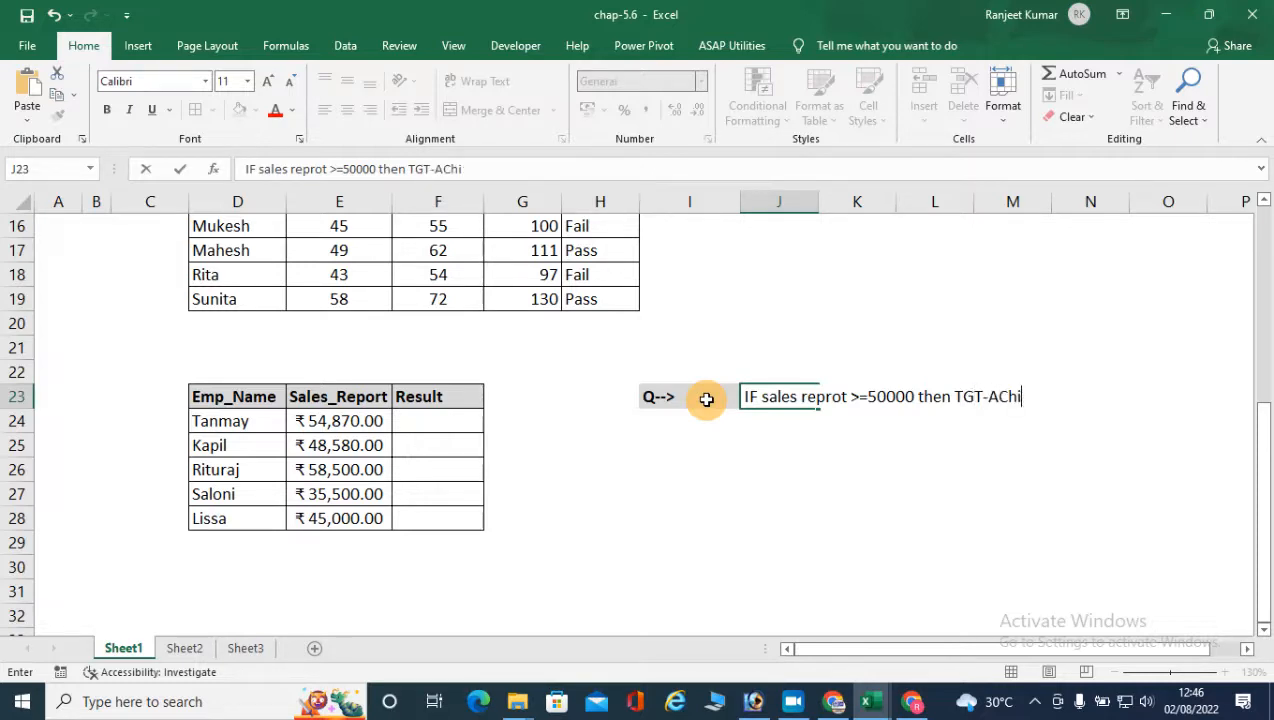
{"action": "type", "text": "eved "}
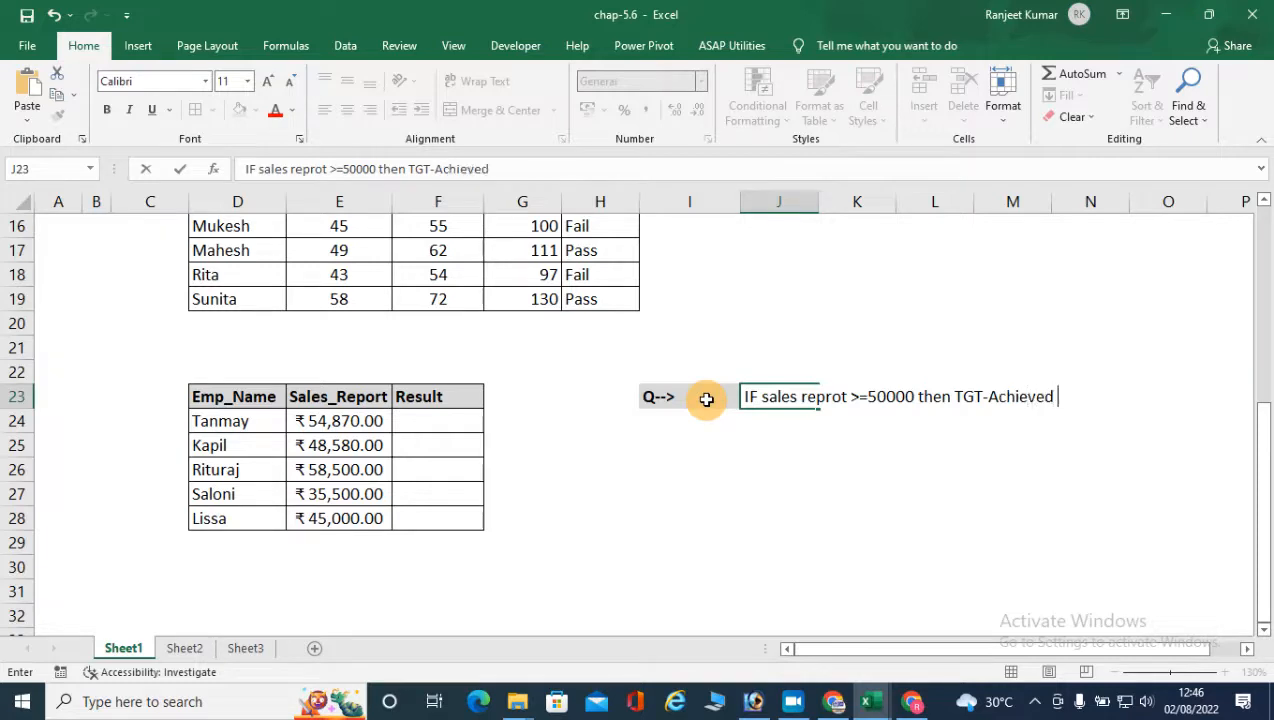
{"action": "type", "text": "otherwise "}
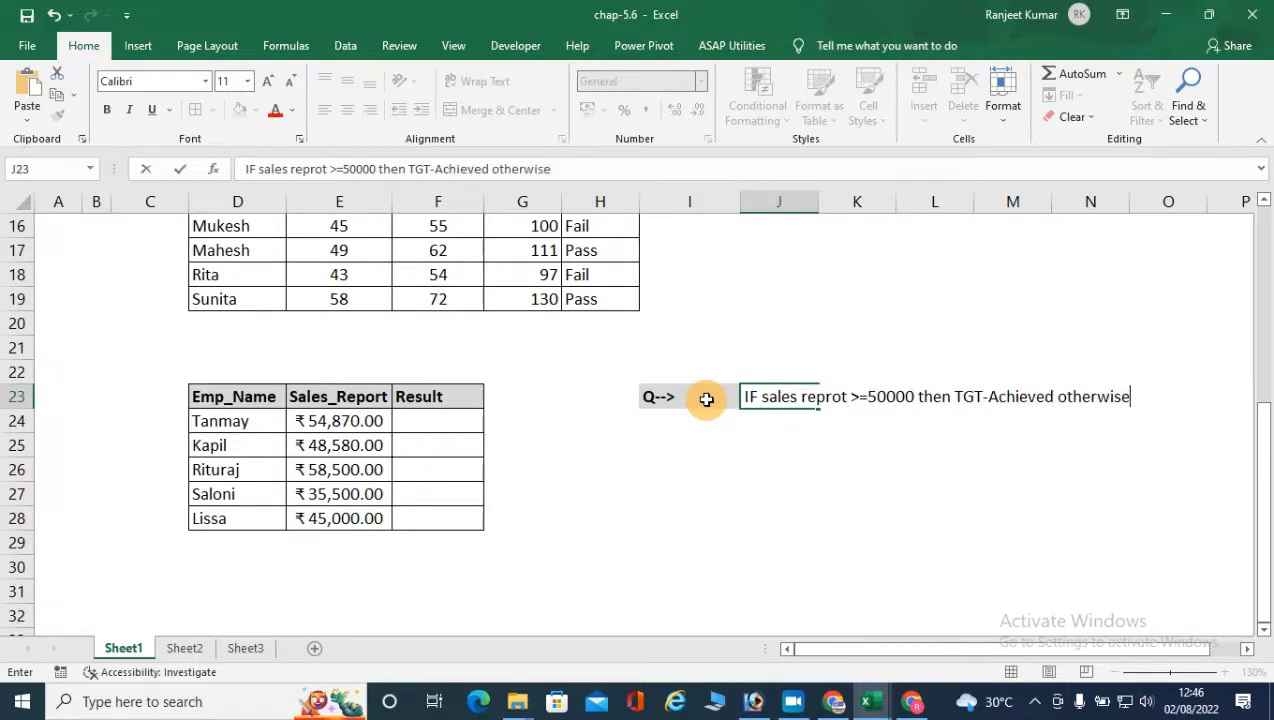
{"action": "type", "text": "Not"}
{"action": "type", "text": " Achie"}
{"action": "type", "text": "v"}
{"action": "type", "text": "ed"}
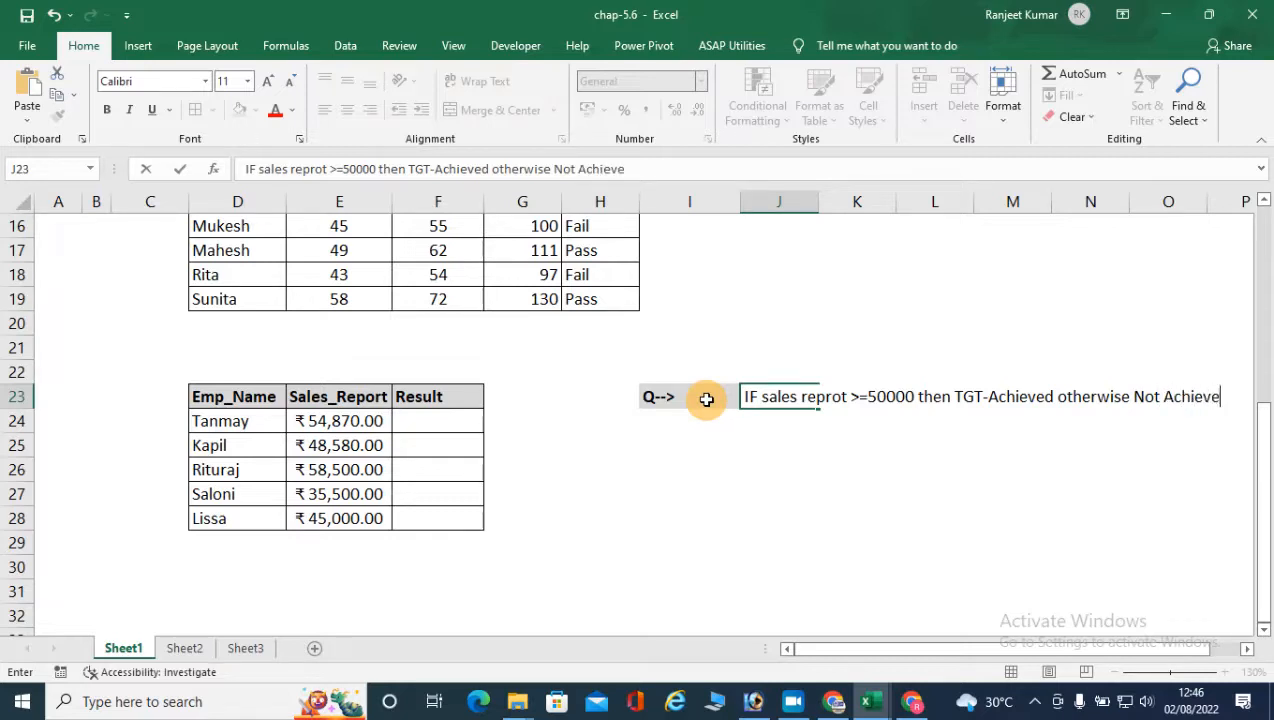
{"action": "key", "text": "Return"}
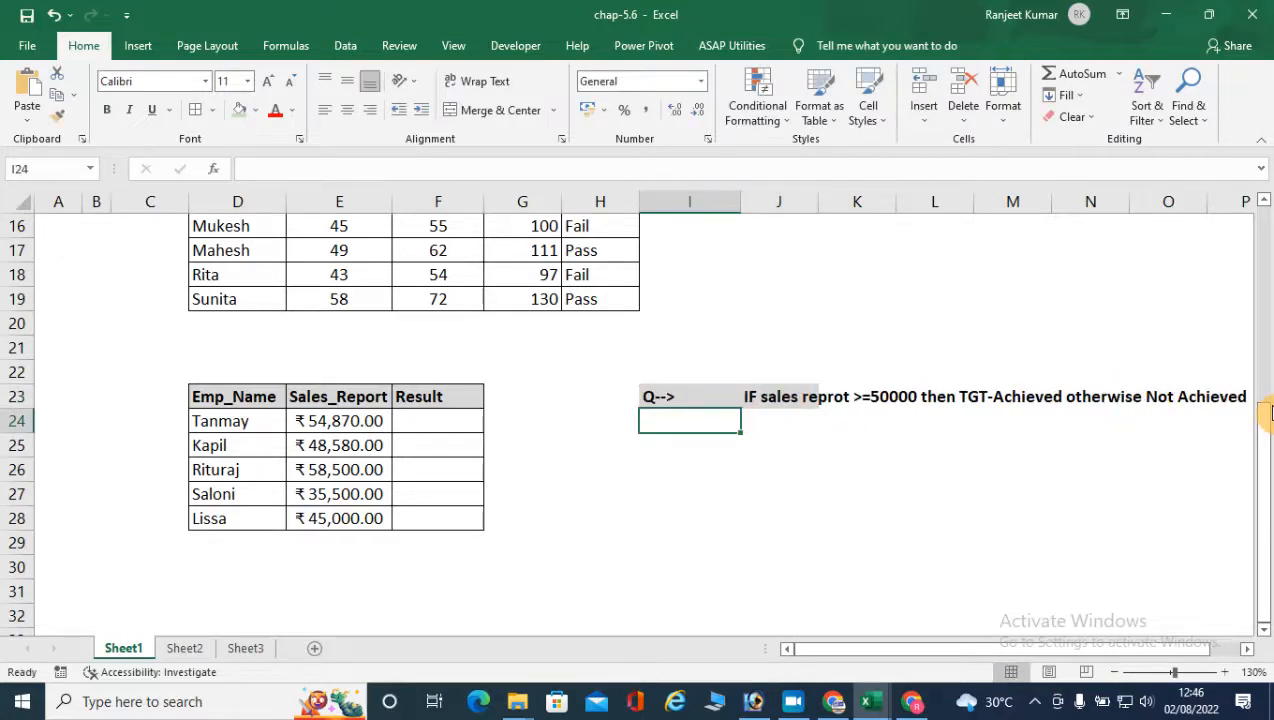
Start an IF formula in F24 with the condition E24>=50000 and the true result "TGT_Achieved"
{"action": "left_click", "coordinate": [437, 422]}
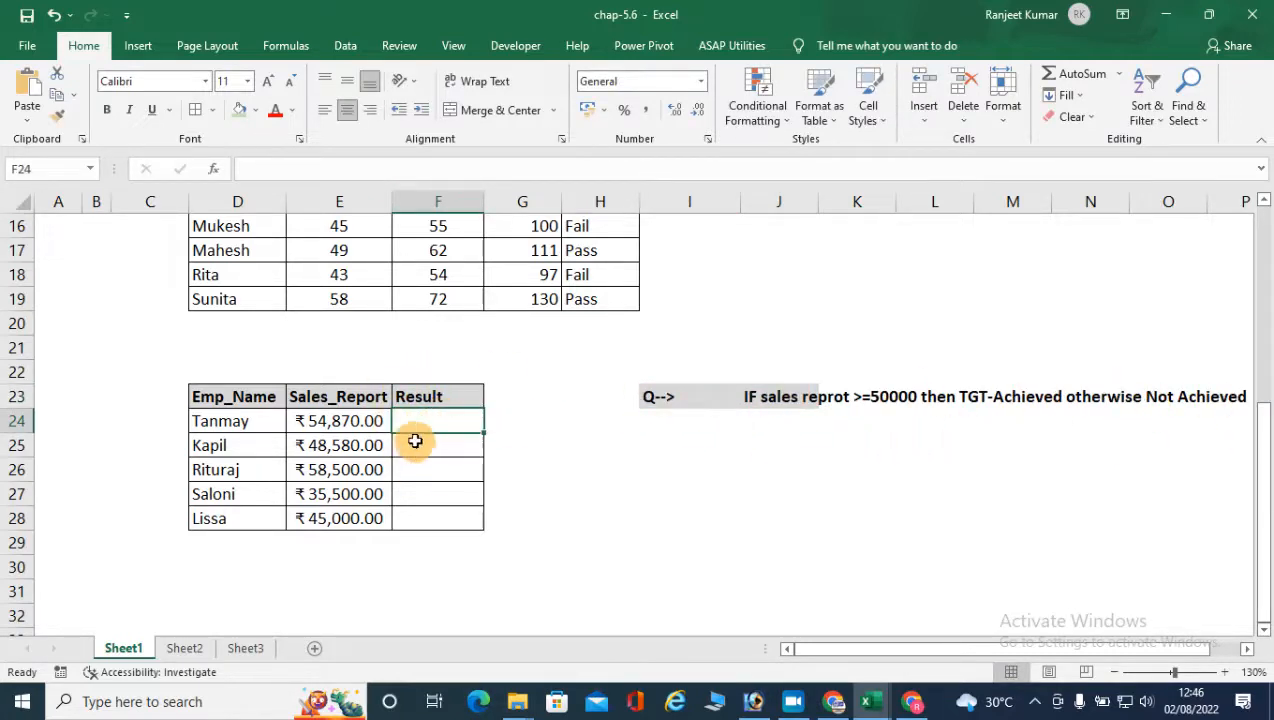
{"action": "type", "text": "=if"}
{"action": "key", "text": "Tab"}
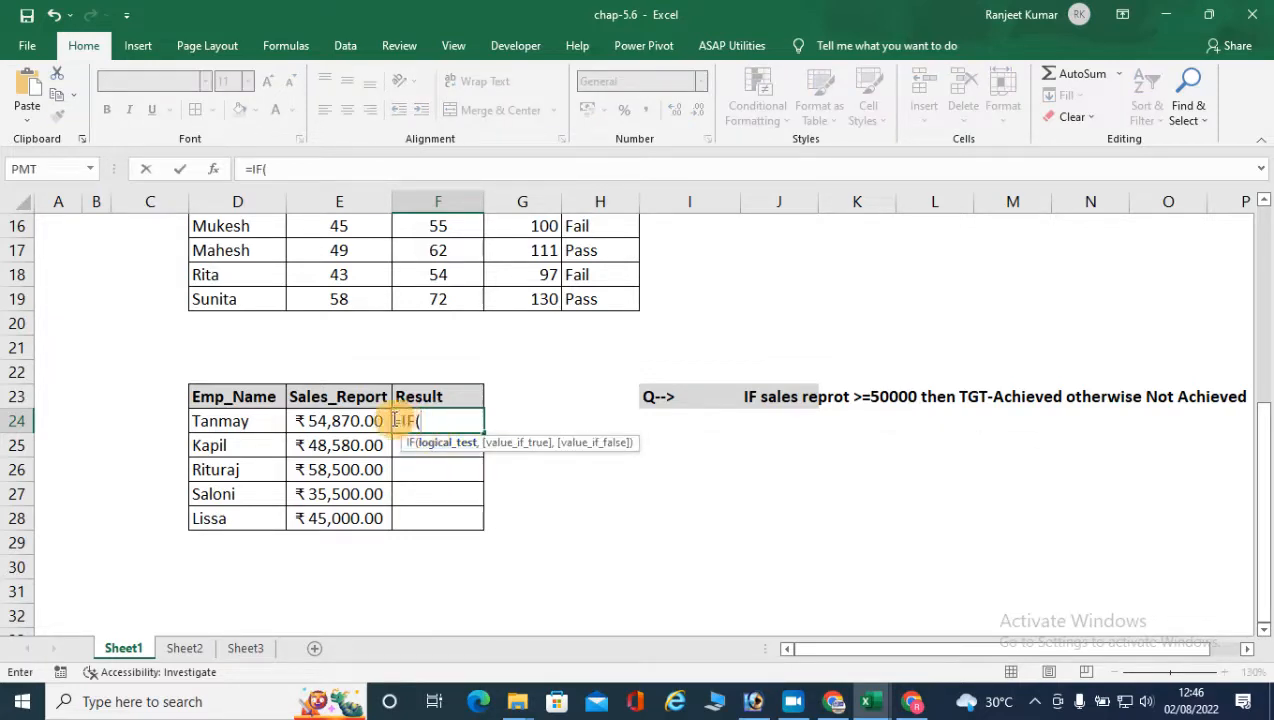
{"action": "left_click", "coordinate": [331, 422]}
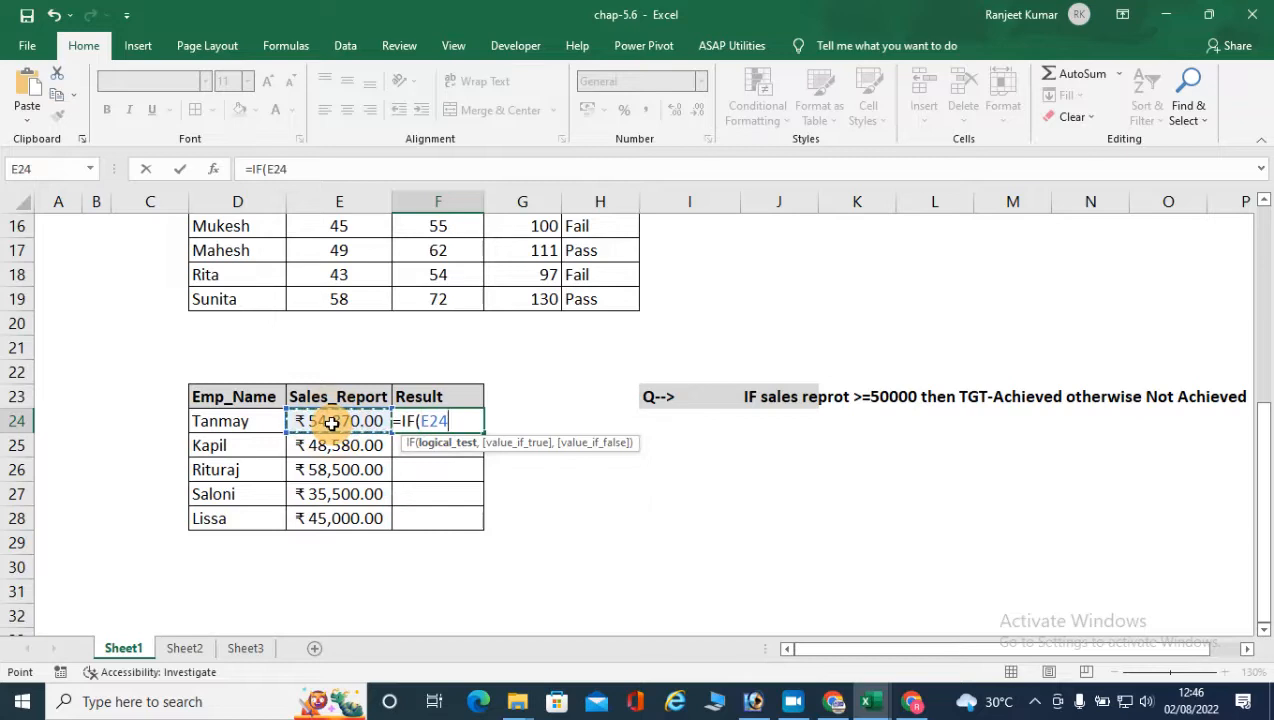
{"action": "type", "text": ">="}
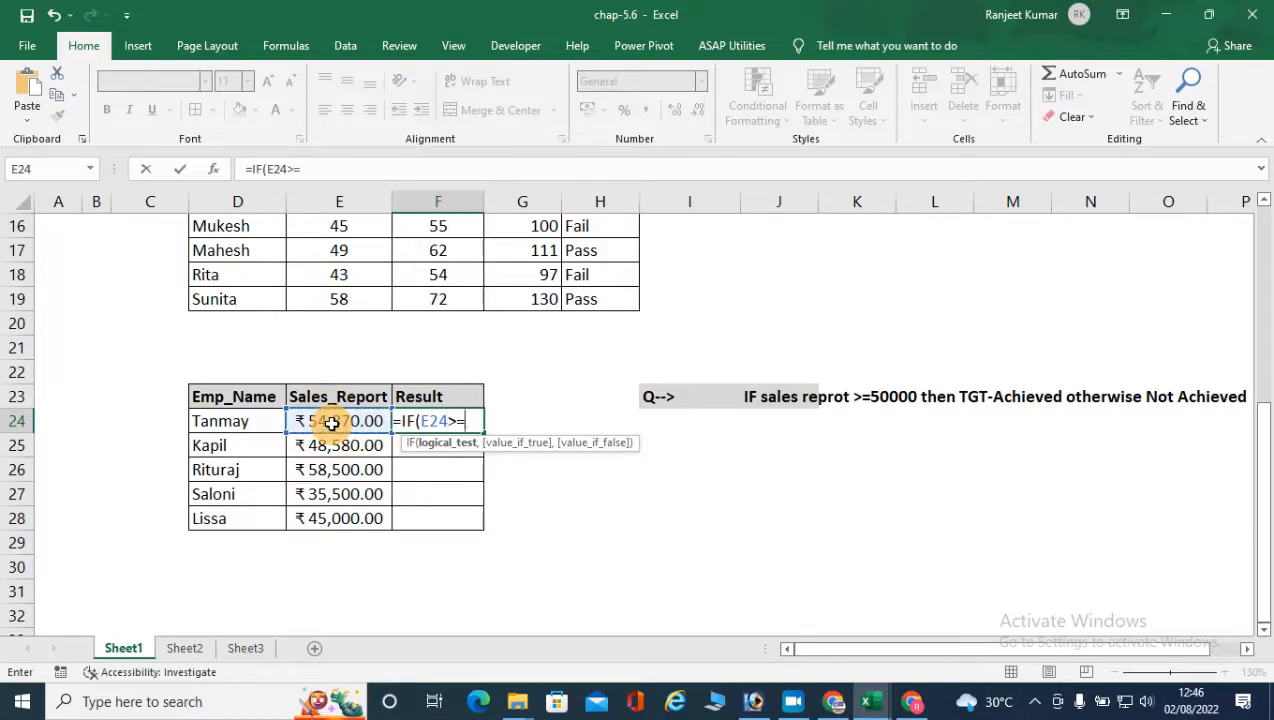
{"action": "type", "text": "50000"}
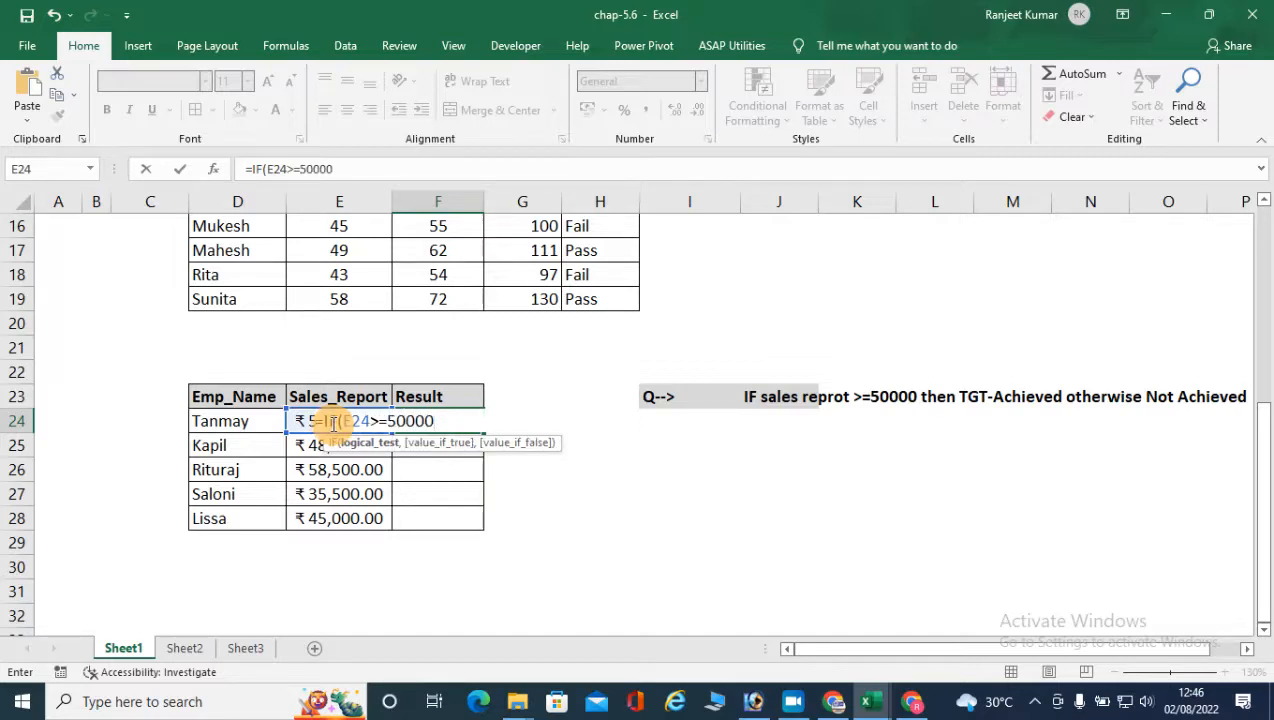
{"action": "type", "text": ","}
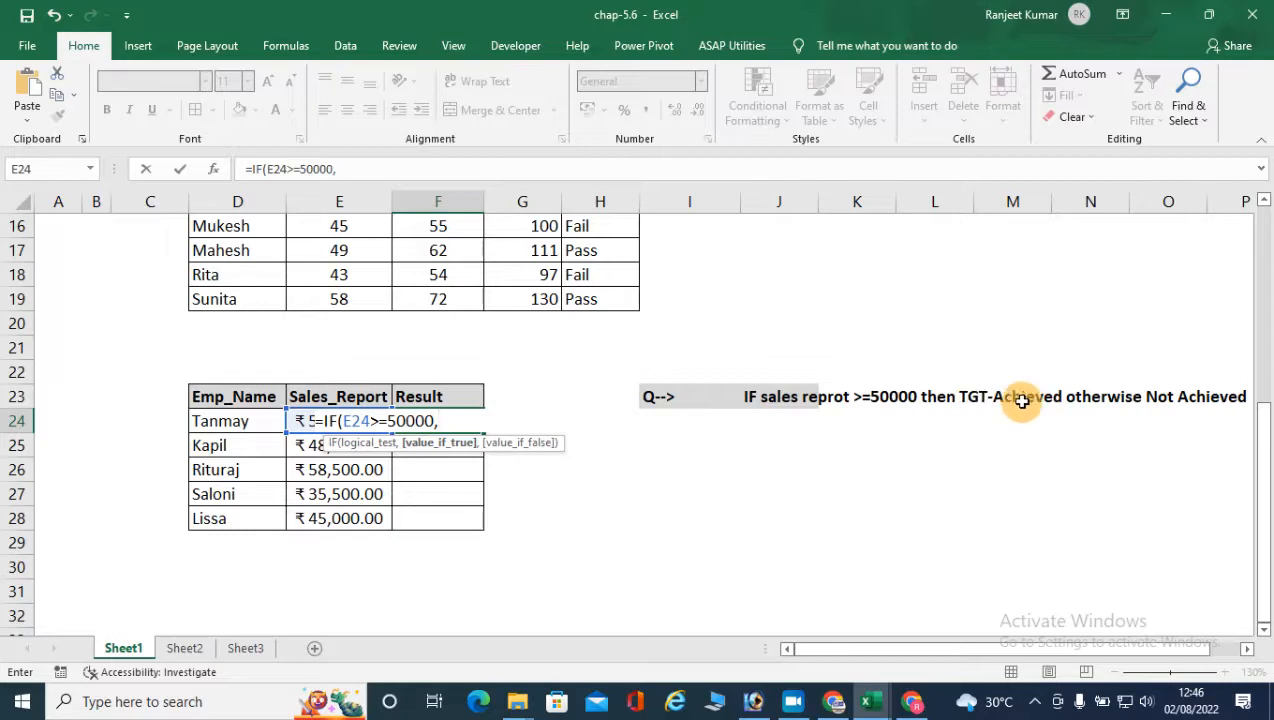
{"action": "type", "text": "\"TG"}
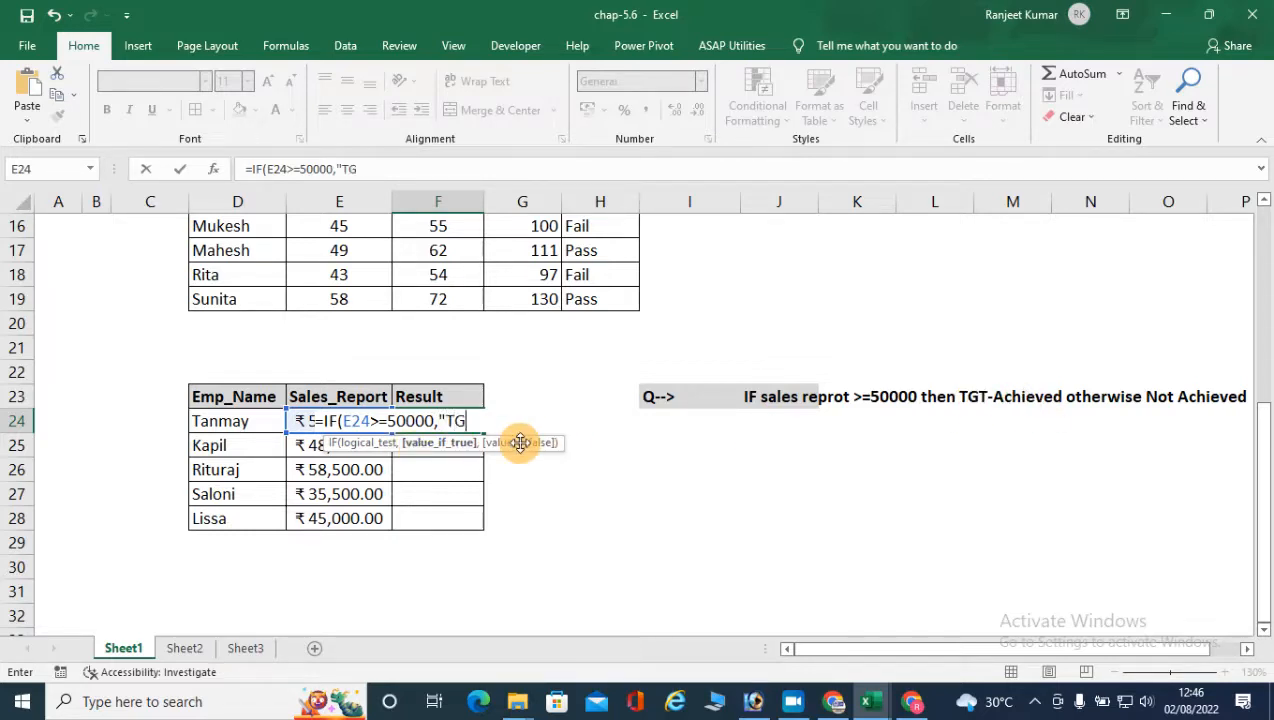
{"action": "type", "text": "T_Achieved"}
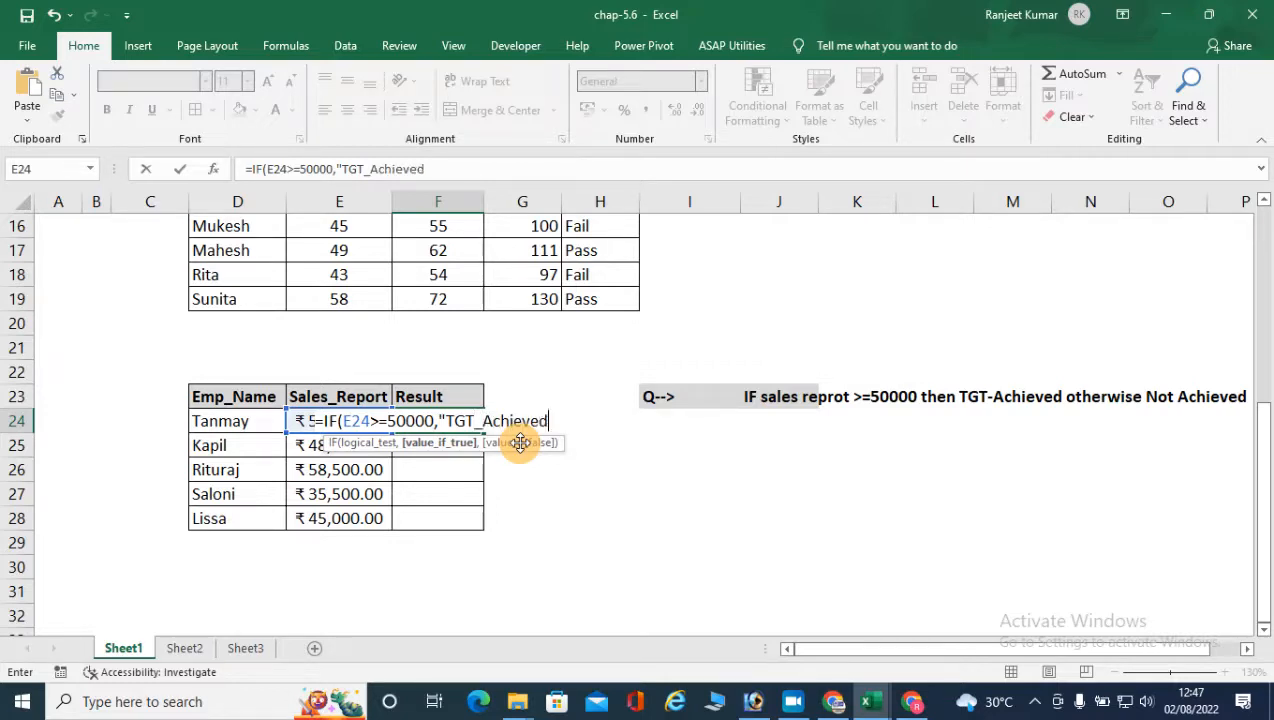
{"action": "type", "text": "\","}
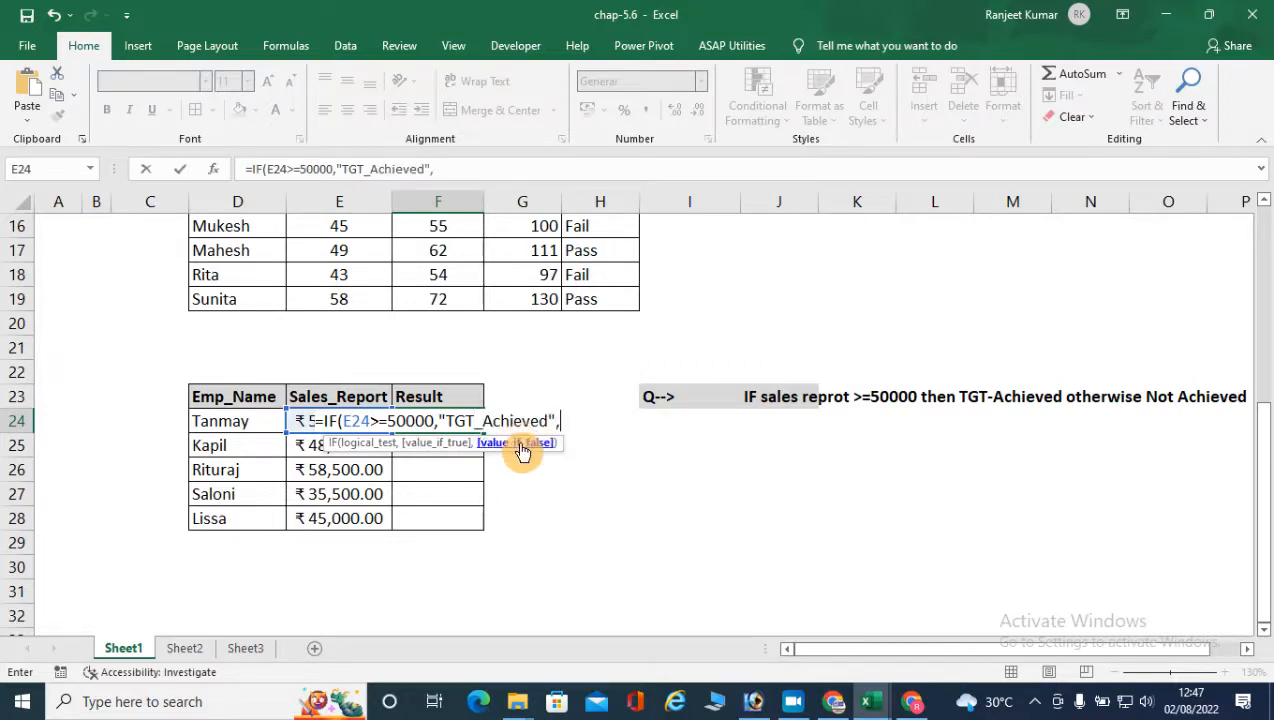
Finish the IF formula in F24 with the false result "TGT_Not Acehieved"
{"action": "type", "text": "NO"}
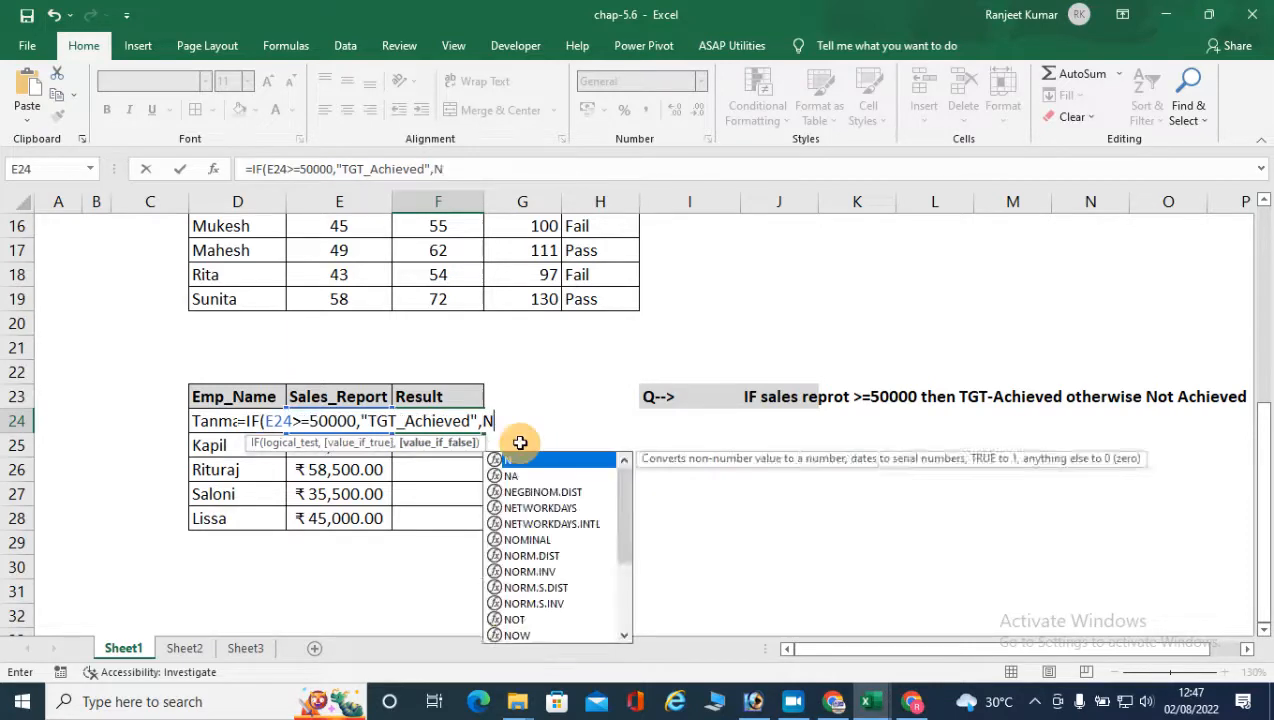
{"action": "key", "text": "BackSpace"}
{"action": "key", "text": "BackSpace"}
{"action": "key", "text": "BackSpace"}
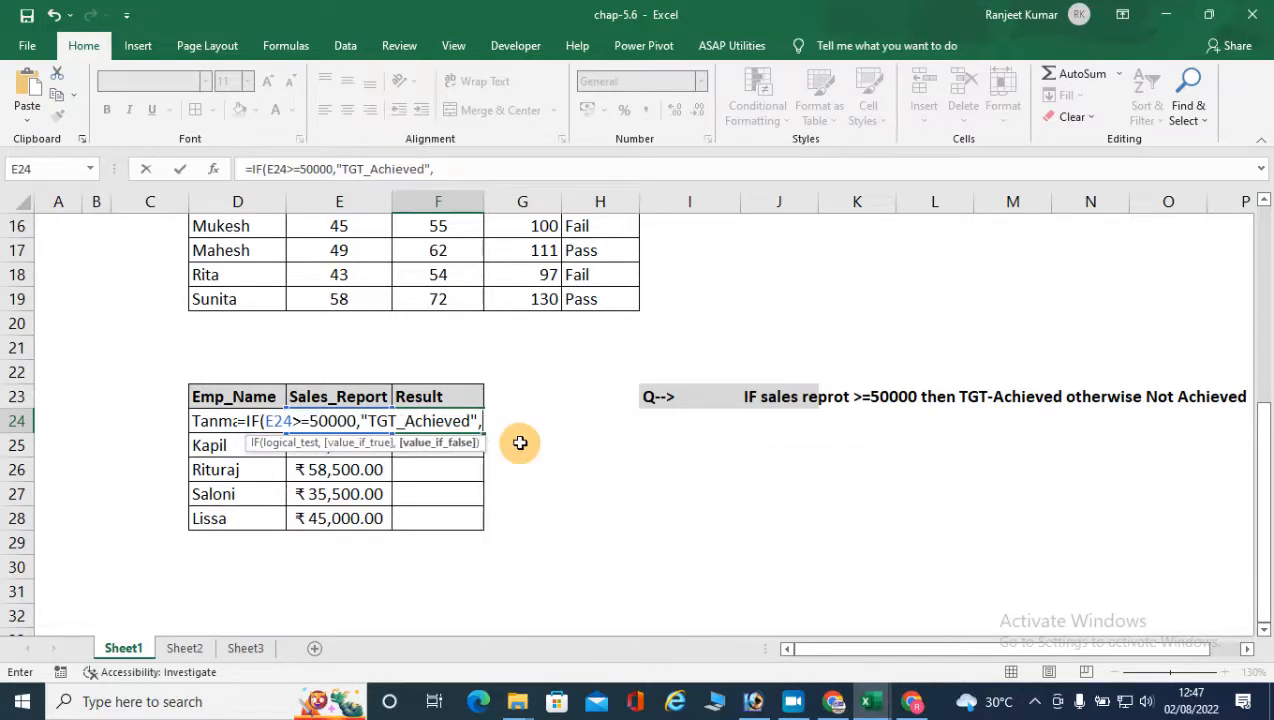
{"action": "type", "text": "\"TGT_O"}
{"action": "key", "text": "BackSpace"}
{"action": "type", "text": "Not"}
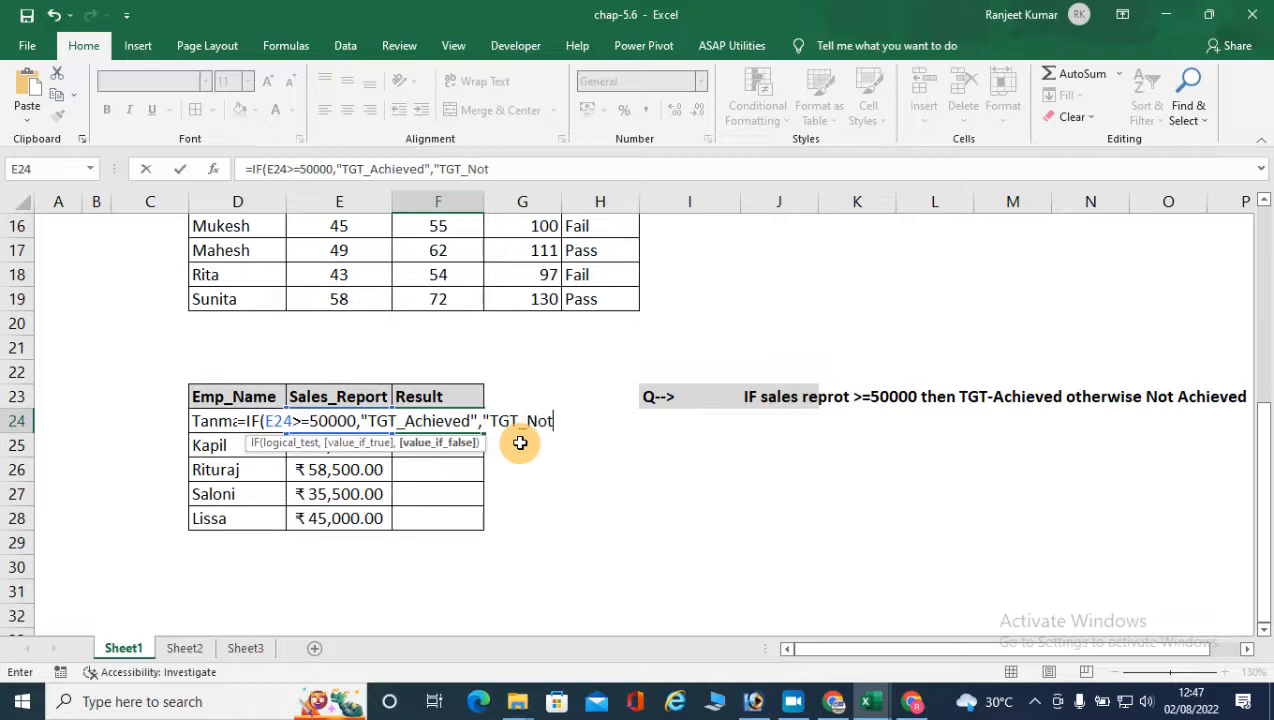
{"action": "type", "text": " Acehieved\""}
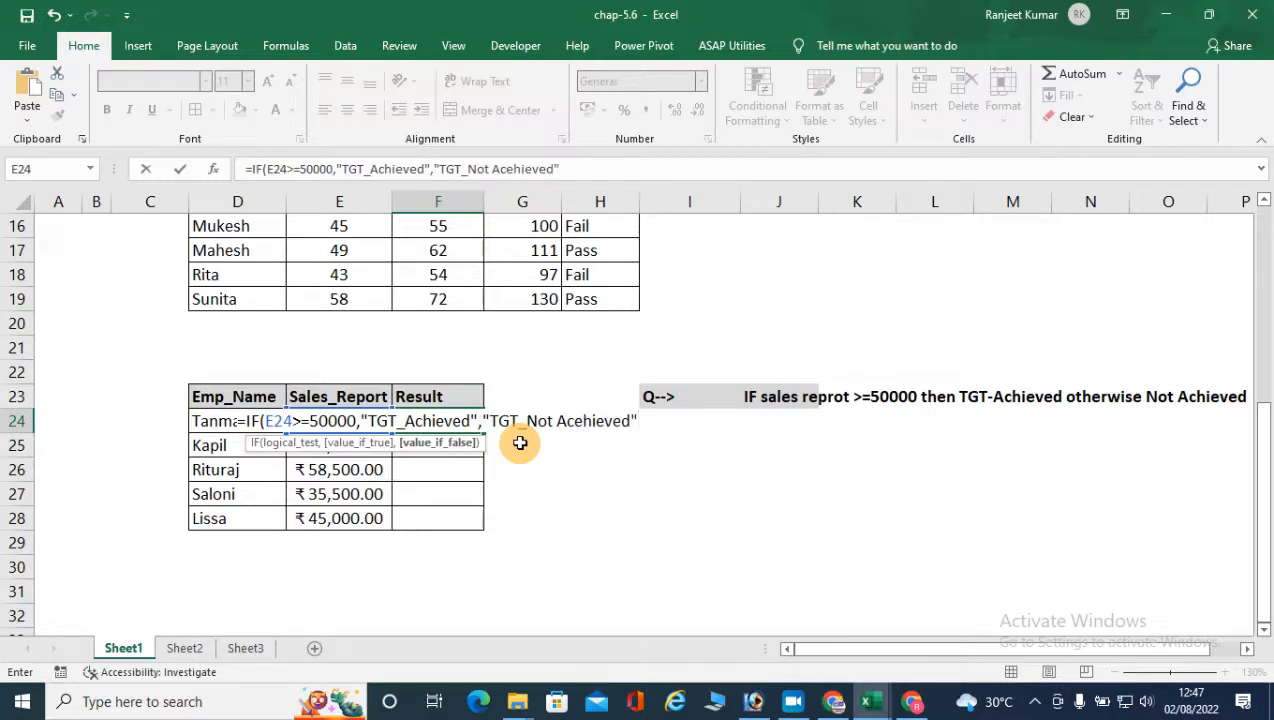
{"action": "type", "text": ")"}
{"action": "key", "text": "Return"}
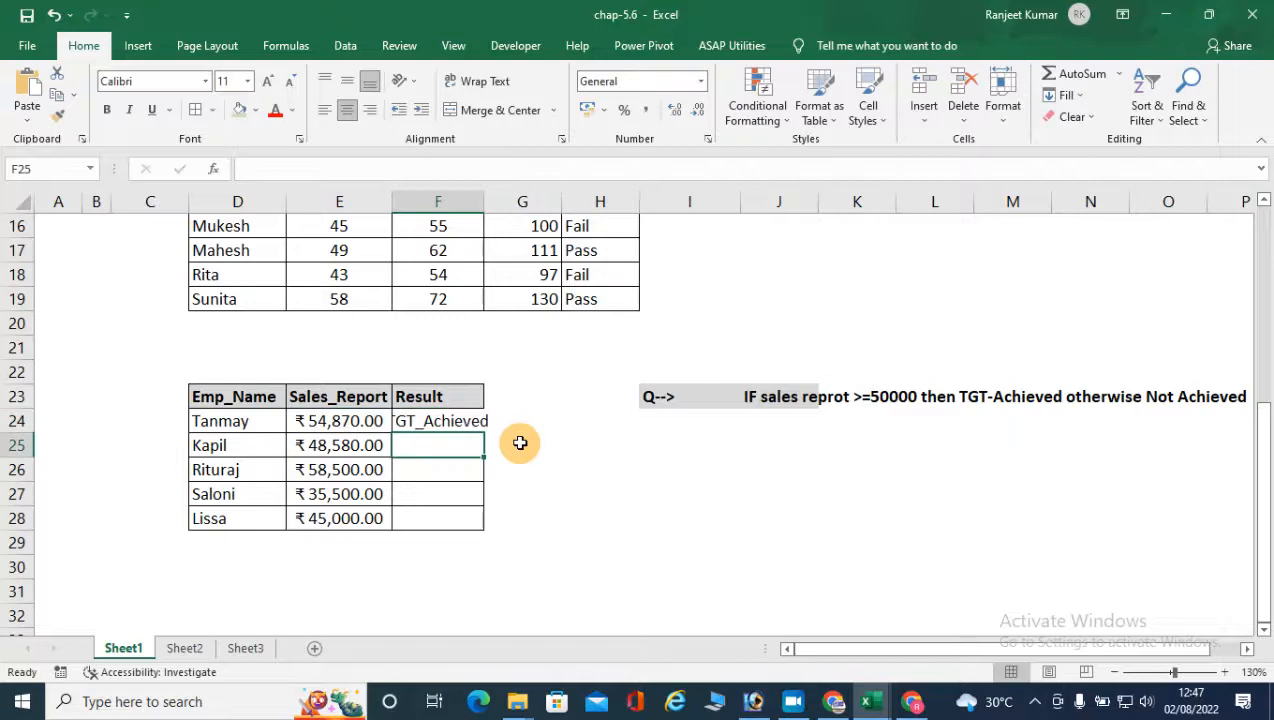
Copy the IF formula from F24 down through F28 and widen column F to fit the result text
{"action": "left_click_drag", "start_coordinate": [484, 201], "coordinate": [519, 200]}
{"action": "left_click", "coordinate": [335, 423]}
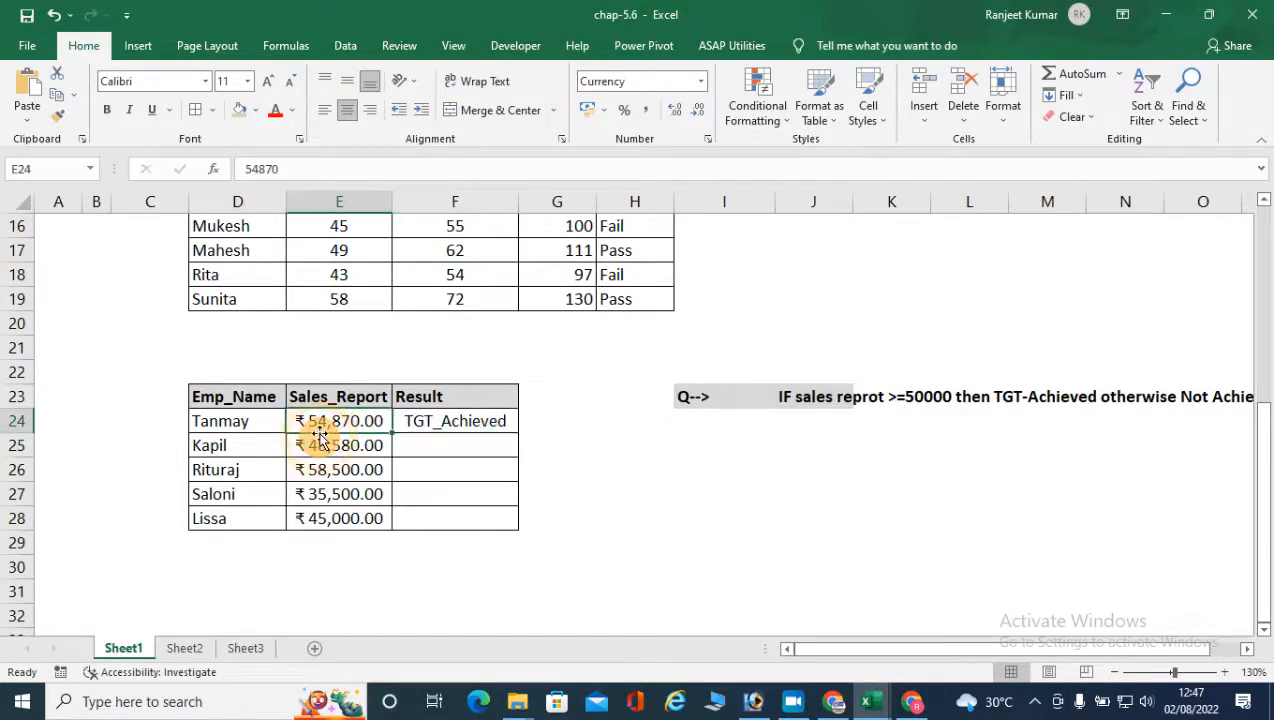
{"action": "left_click", "coordinate": [448, 418]}
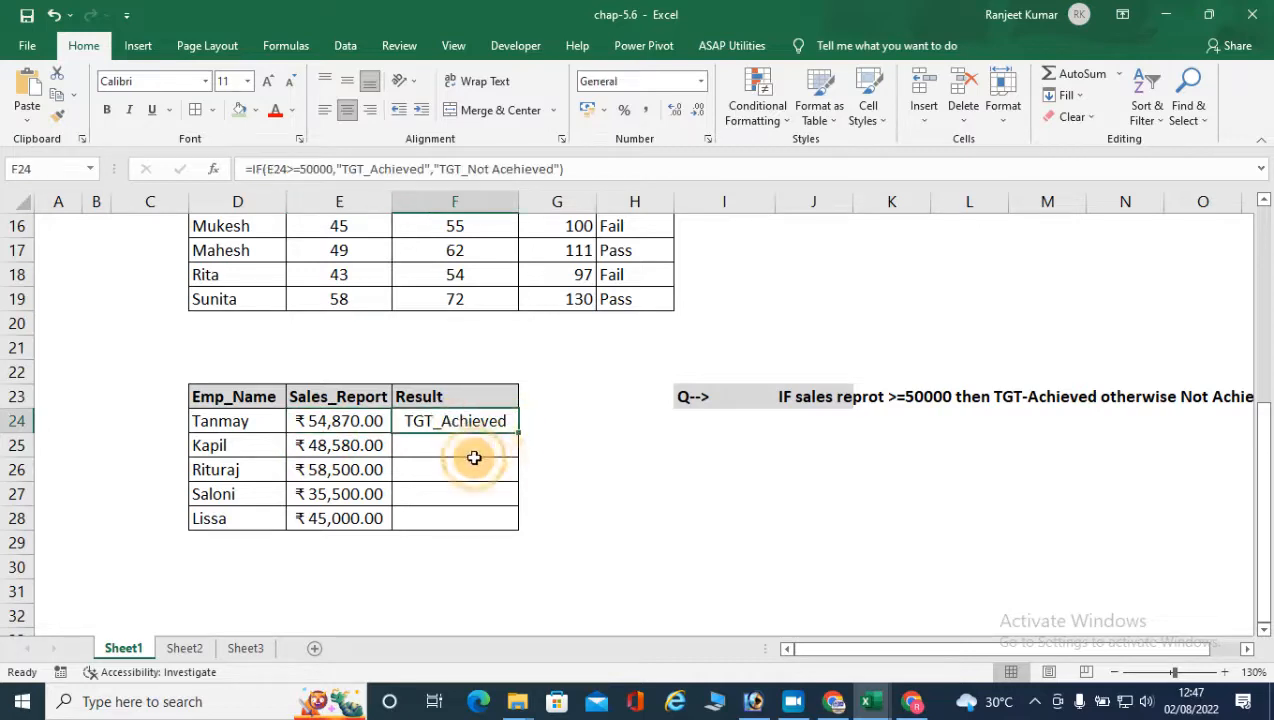
{"action": "left_click_drag", "start_coordinate": [518, 433], "coordinate": [511, 525]}
{"action": "left_click_drag", "start_coordinate": [519, 201], "coordinate": [535, 198]}
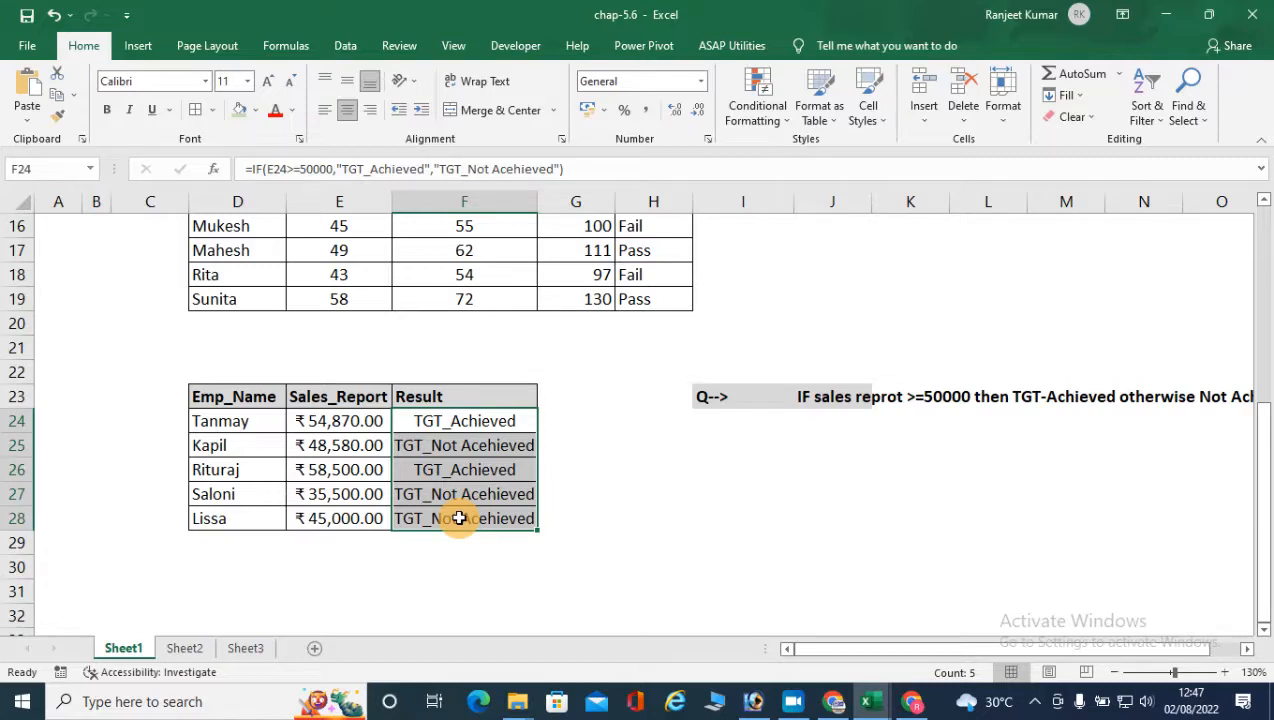
Select the student table's Total column, including its header, in G14:G19
{"action": "scroll", "coordinate": [457, 516], "scroll_direction": "up", "scroll_amount": 3}
{"action": "scroll", "coordinate": [566, 498], "scroll_direction": "down", "scroll_amount": 3}
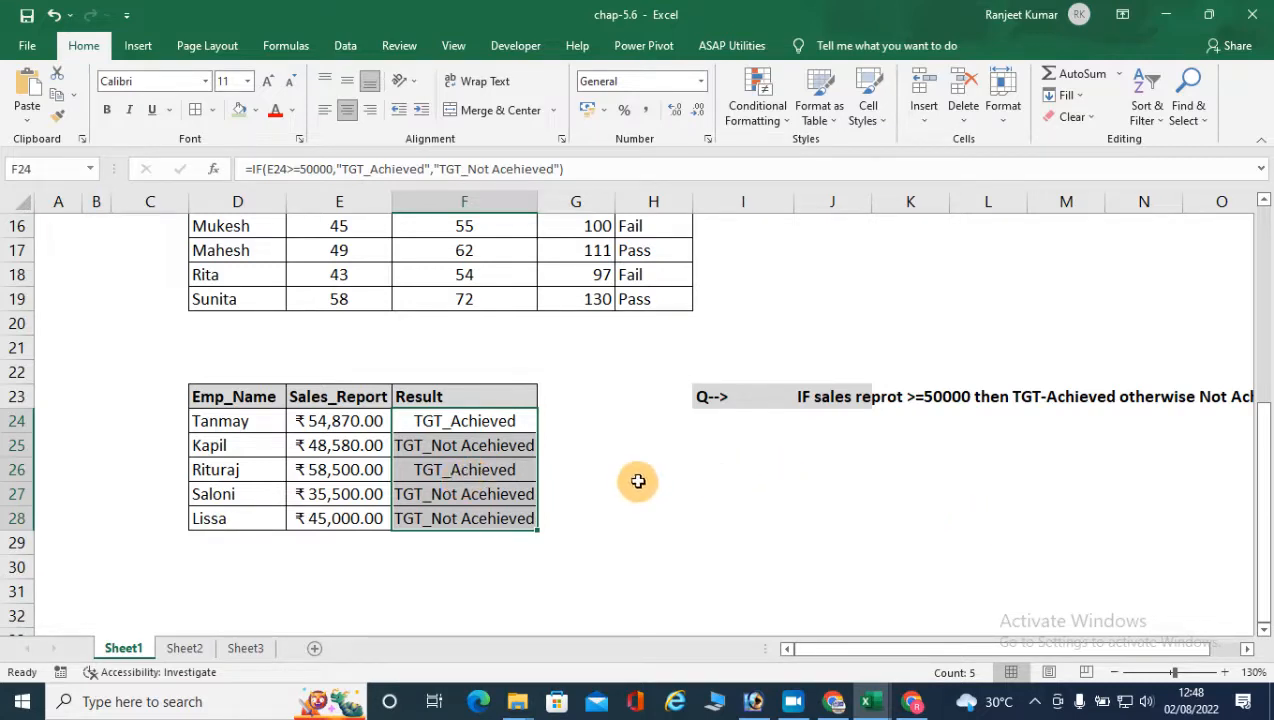
{"action": "scroll", "coordinate": [497, 445], "scroll_direction": "up", "scroll_amount": 2}
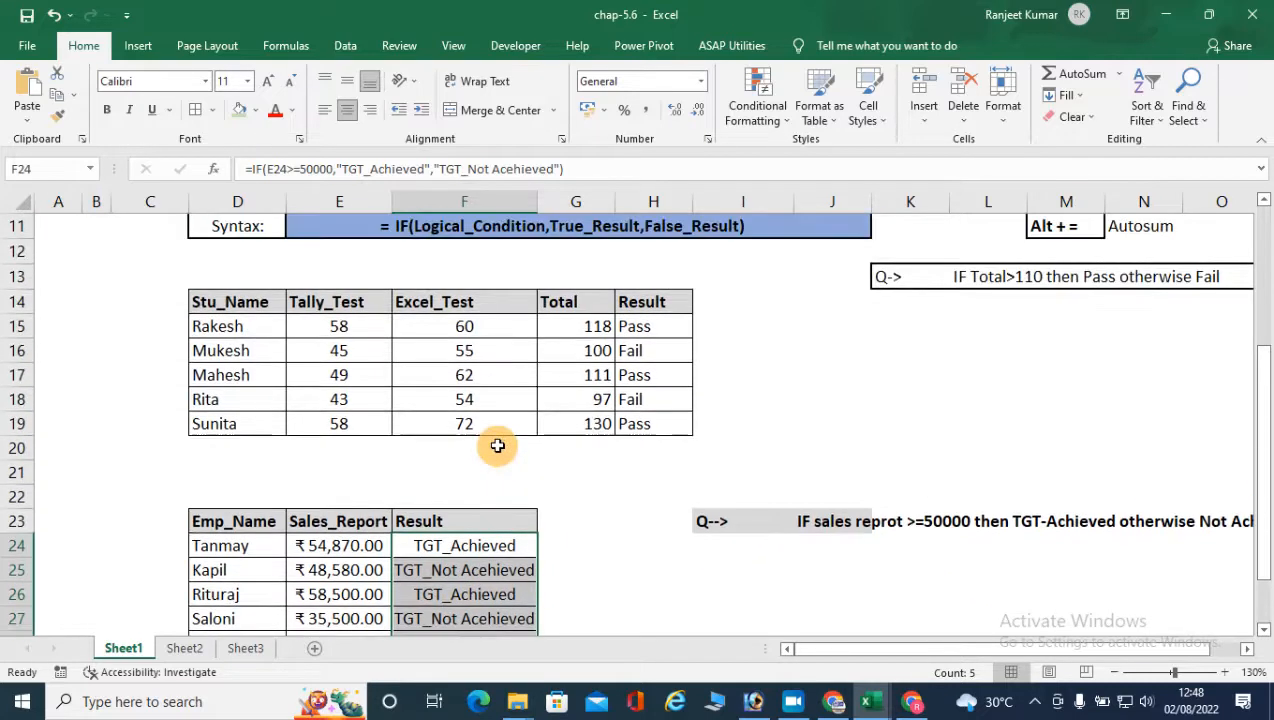
{"action": "scroll", "coordinate": [594, 503], "scroll_direction": "up", "scroll_amount": 2}
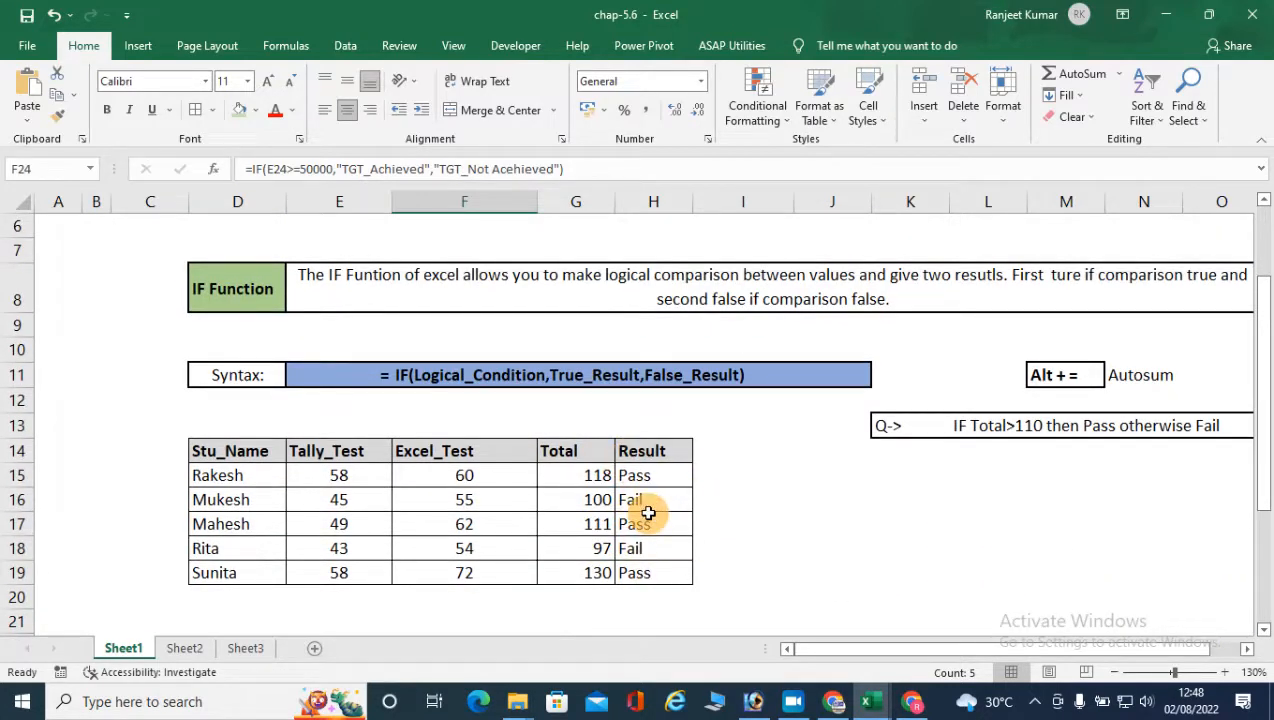
{"action": "left_click_drag", "start_coordinate": [562, 449], "coordinate": [567, 571]}
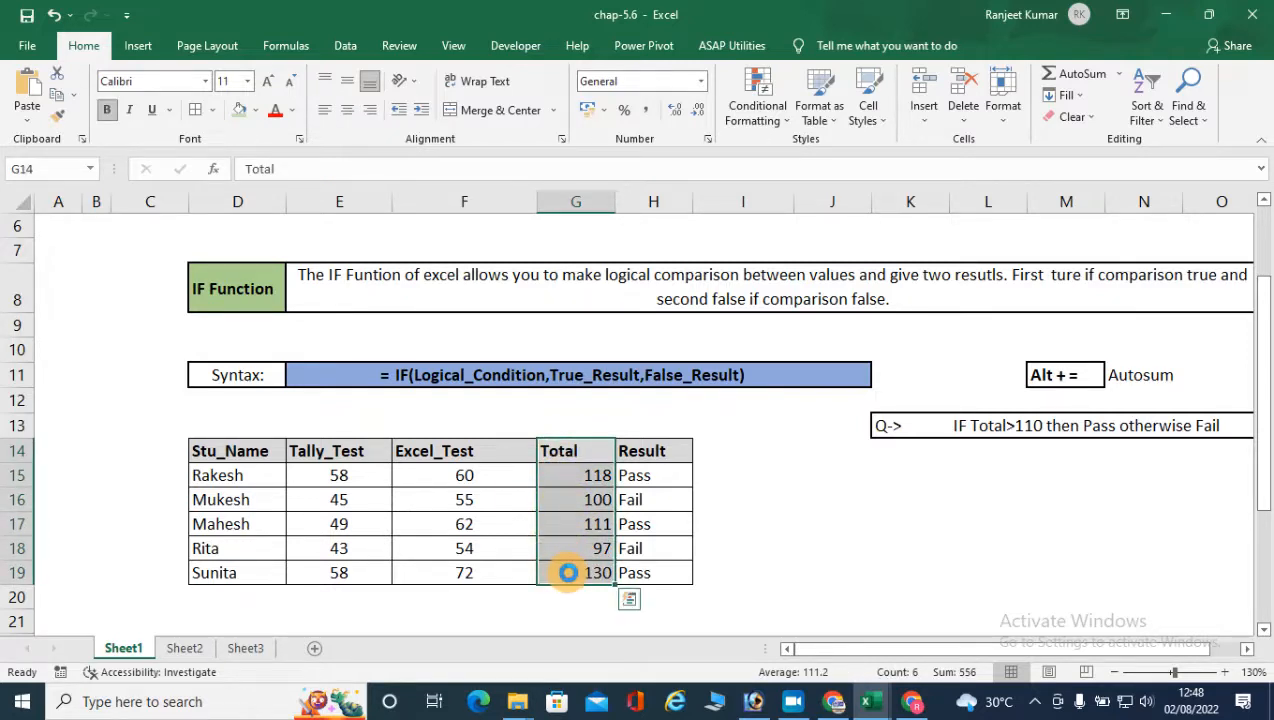
{"action": "key", "text": "ctrl+o"}
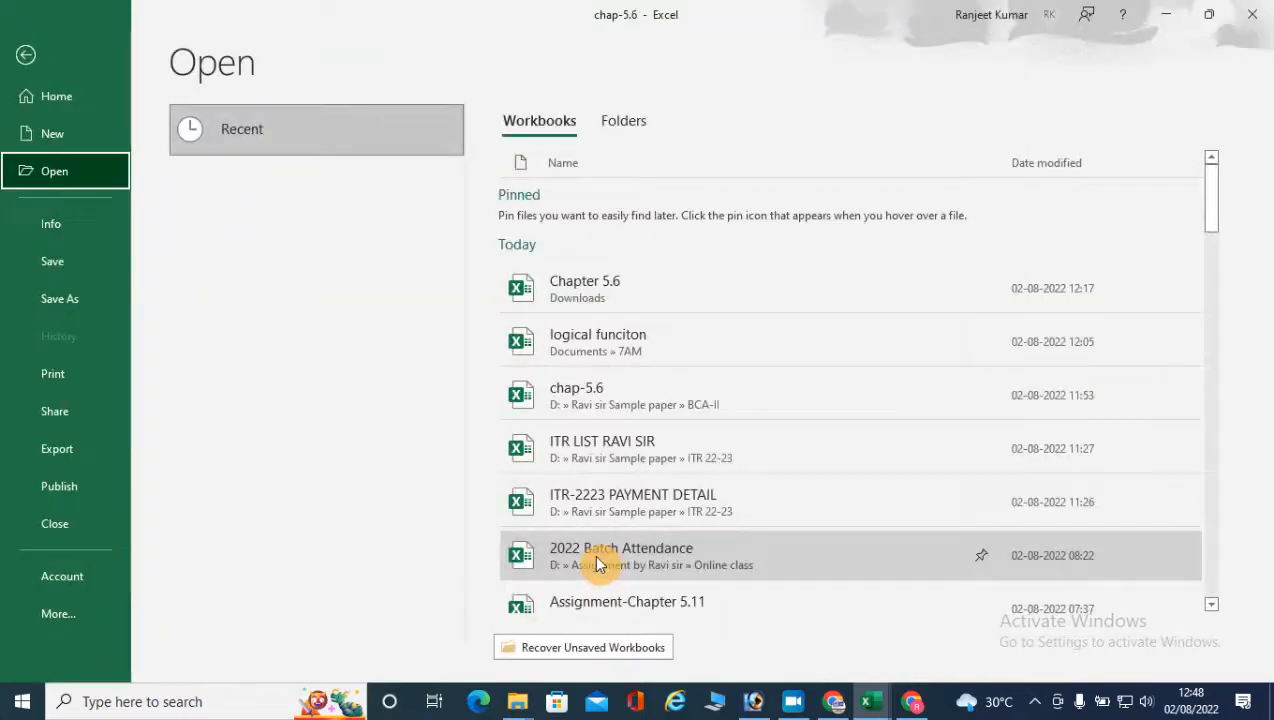
{"action": "left_click", "coordinate": [27, 56]}
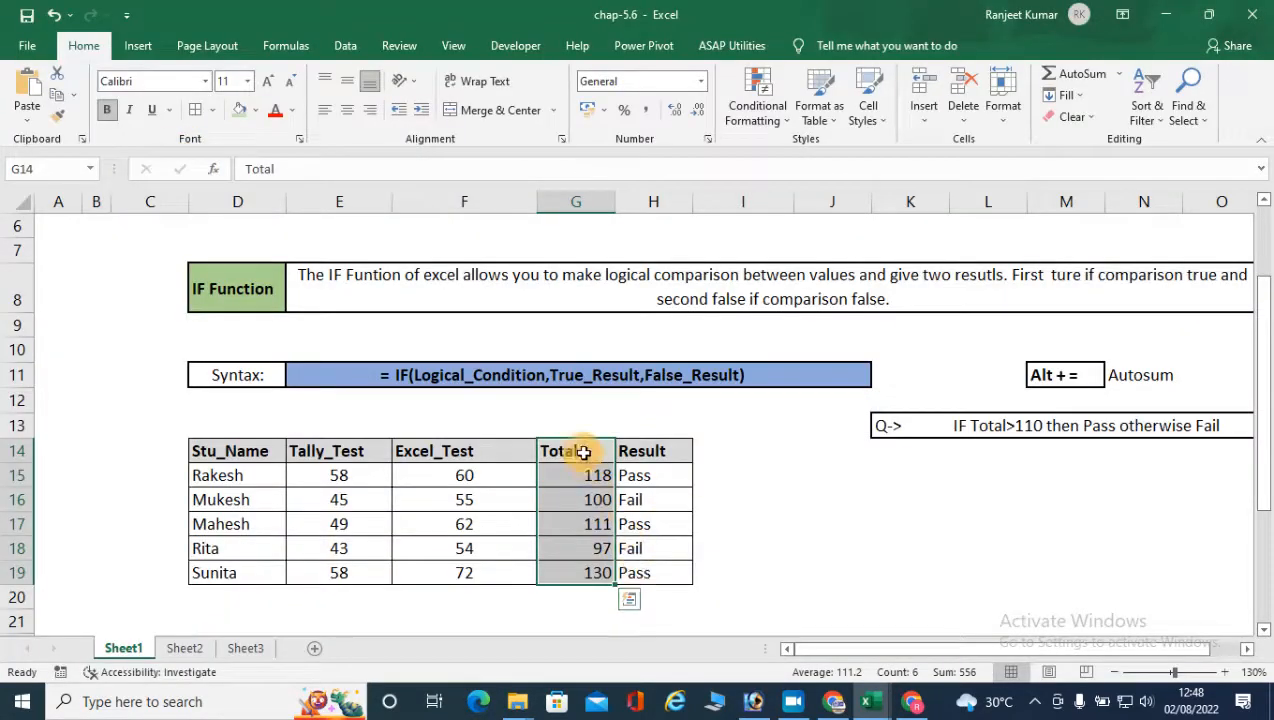
{"action": "key", "text": "alt+o"}
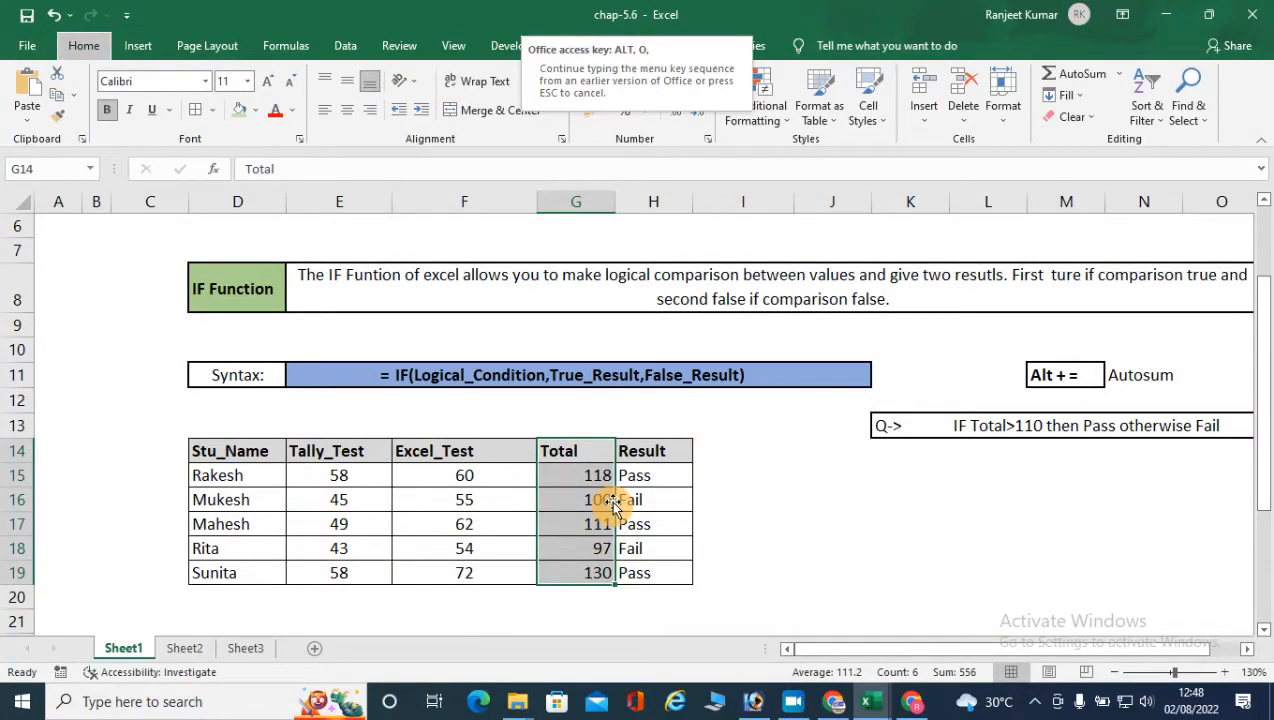
{"action": "key", "text": "Escape"}
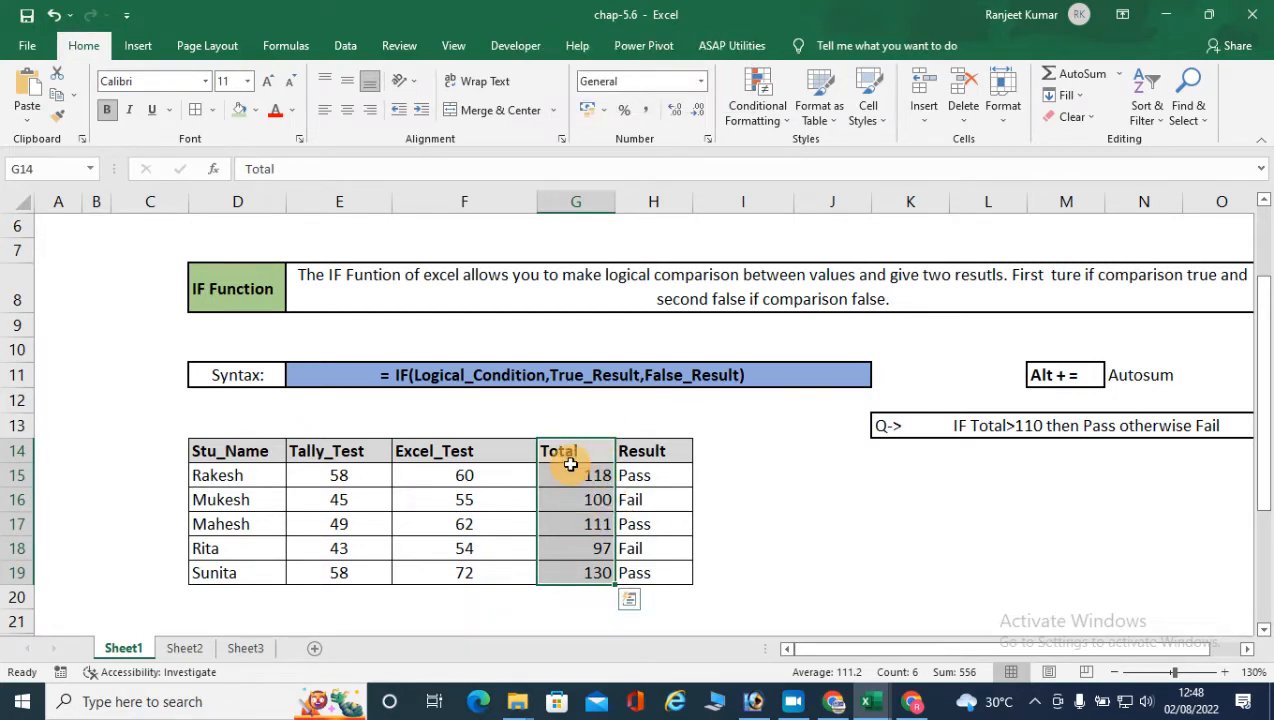
Select the test-score columns E14:F19 and the Total cells G14:G19, and narrow column G until its totals are hidden
{"action": "left_click_drag", "start_coordinate": [347, 451], "coordinate": [511, 553]}
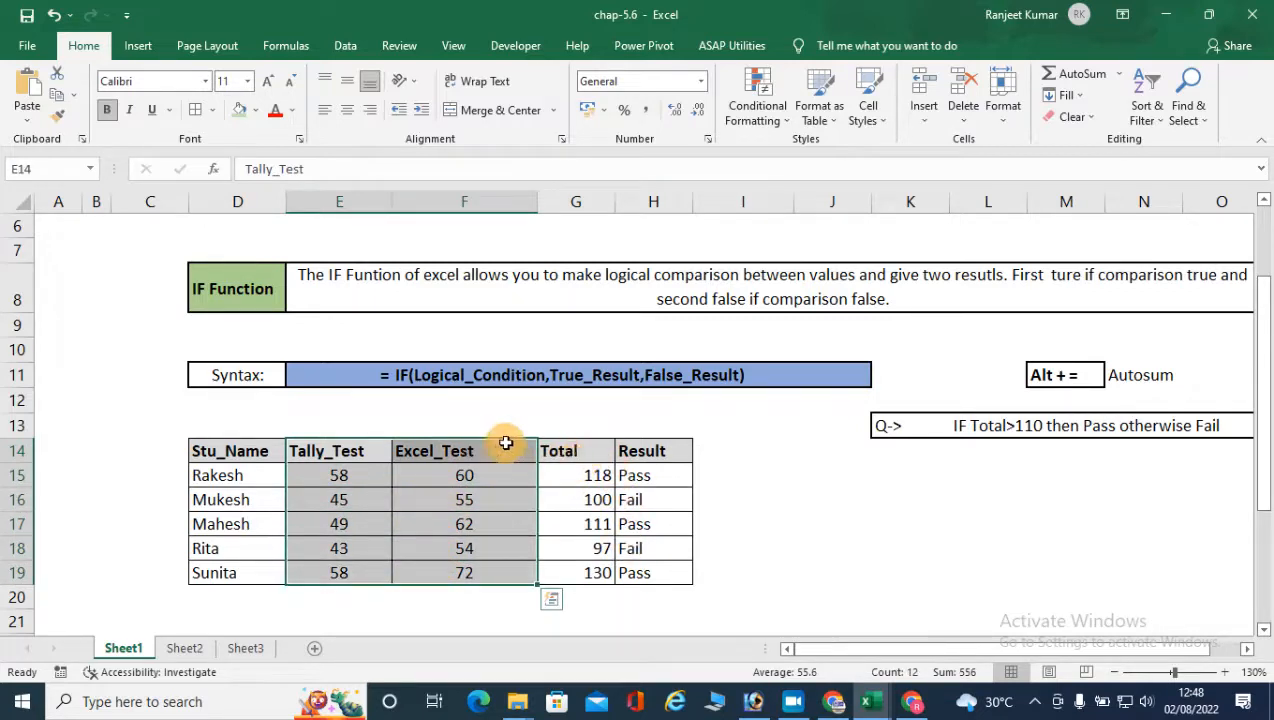
{"action": "left_click", "coordinate": [582, 450]}
{"action": "left_click_drag", "start_coordinate": [582, 450], "coordinate": [577, 565]}
{"action": "left_click_drag", "start_coordinate": [617, 204], "coordinate": [540, 202]}
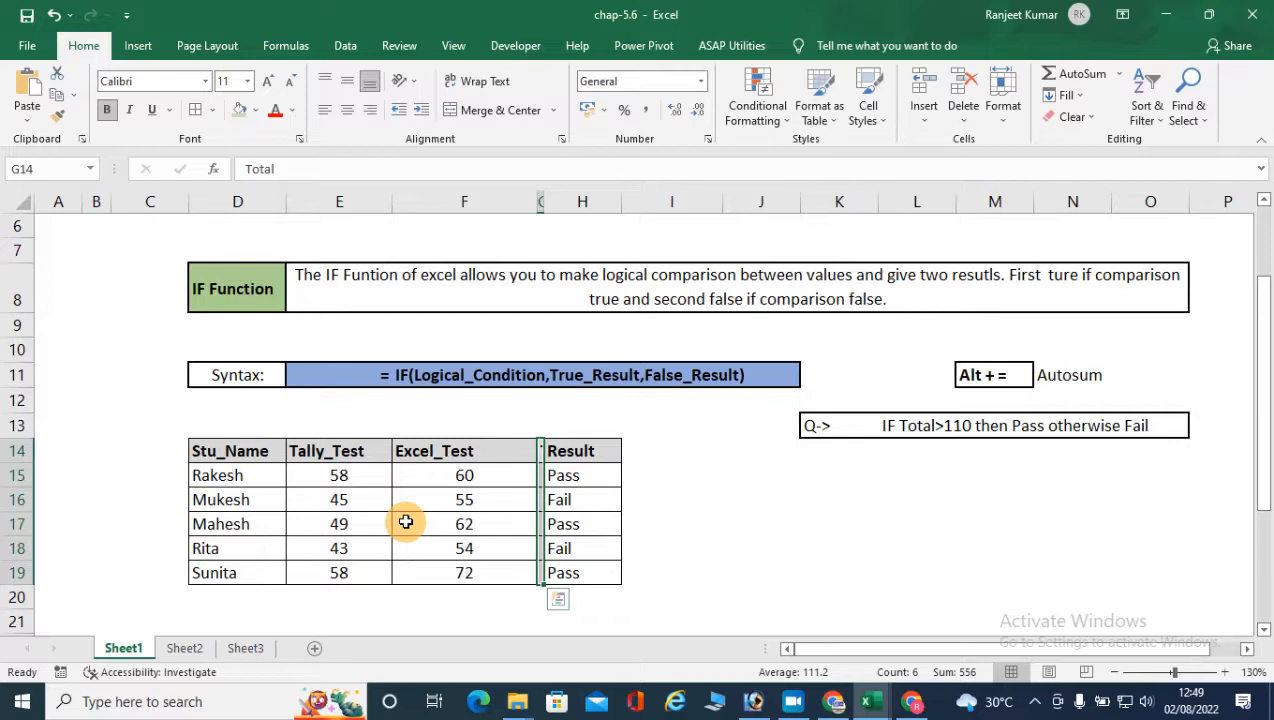
Start an IF formula in I15 whose logical test begins with the bracketed sum (E15+F15)
{"action": "left_click", "coordinate": [655, 477]}
{"action": "type", "text": "=IF(("}
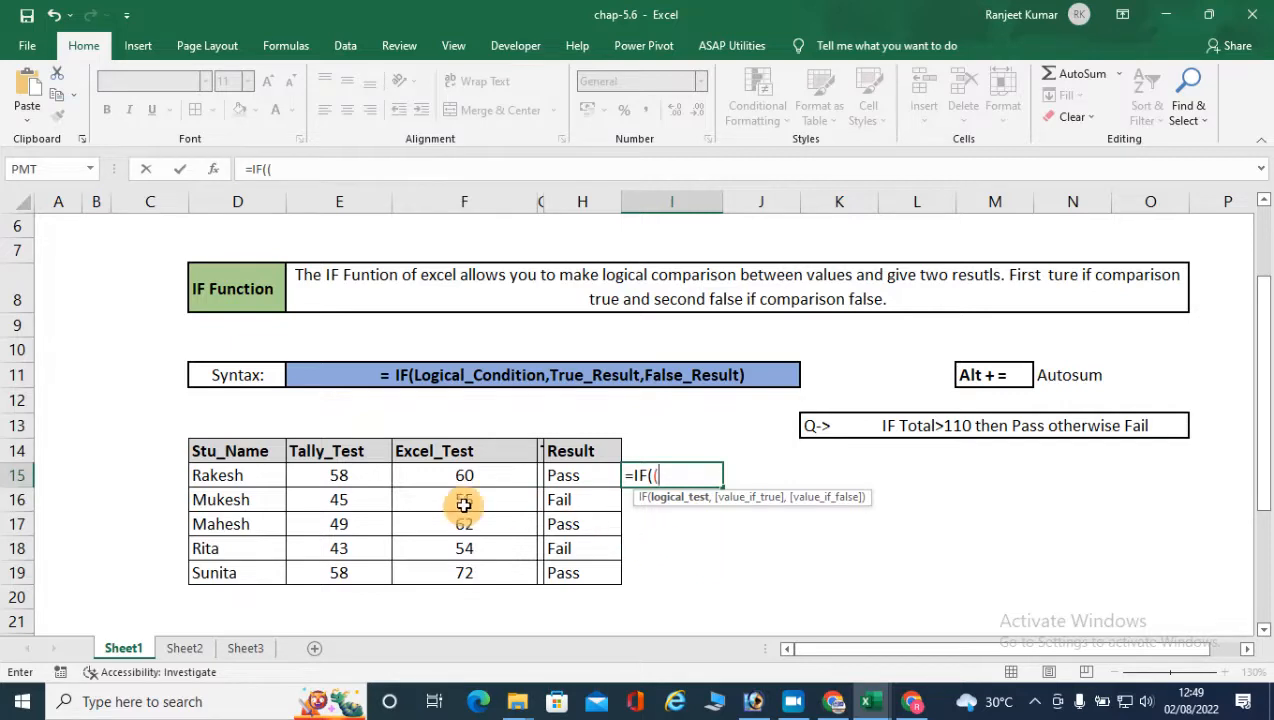
{"action": "left_click", "coordinate": [338, 480]}
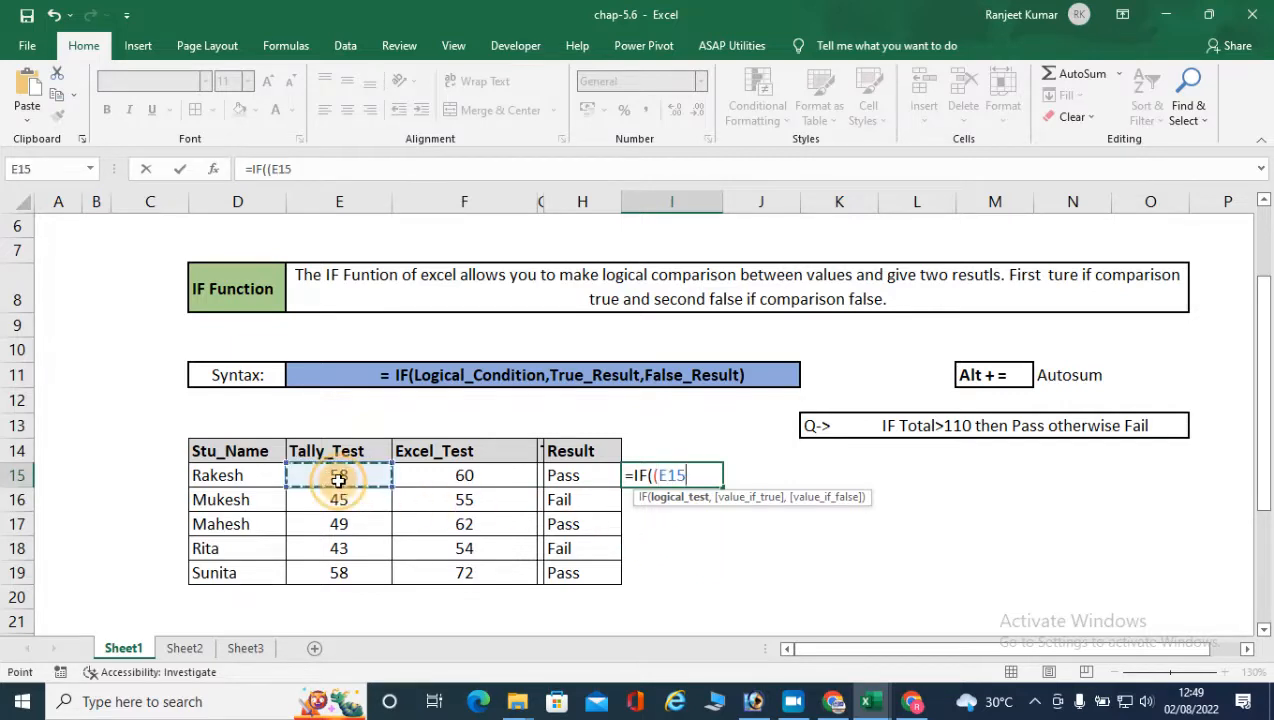
{"action": "type", "text": "+"}
{"action": "left_click", "coordinate": [455, 475]}
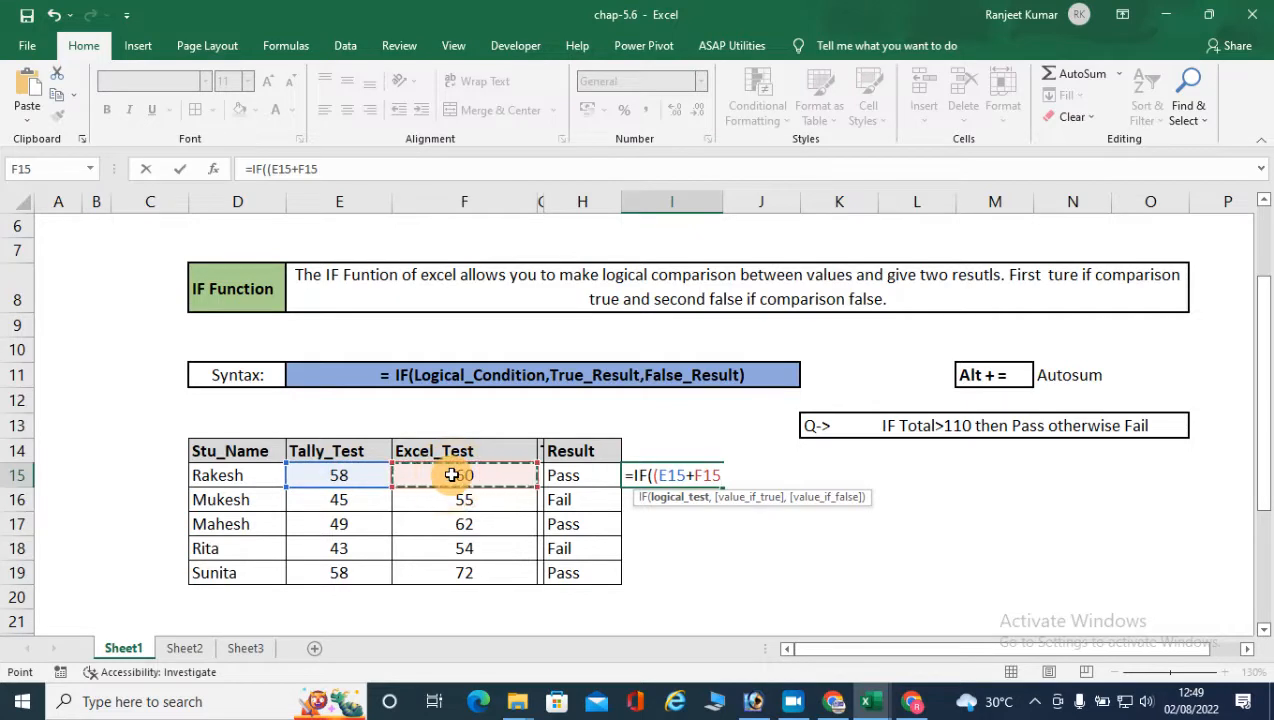
{"action": "type", "text": ")"}
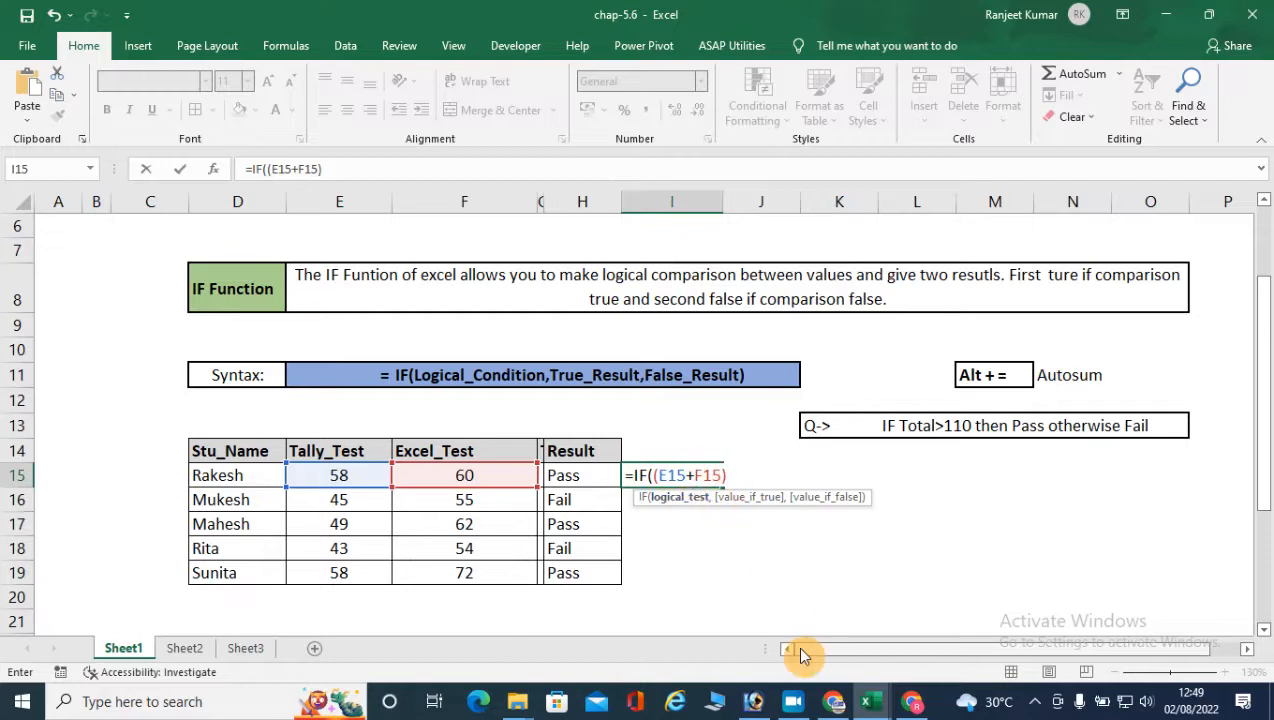
Complete the I15 formula with the comparison >110, the true result "Pass" and the false result "Fail"
{"action": "type", "text": ">110,\"P"}
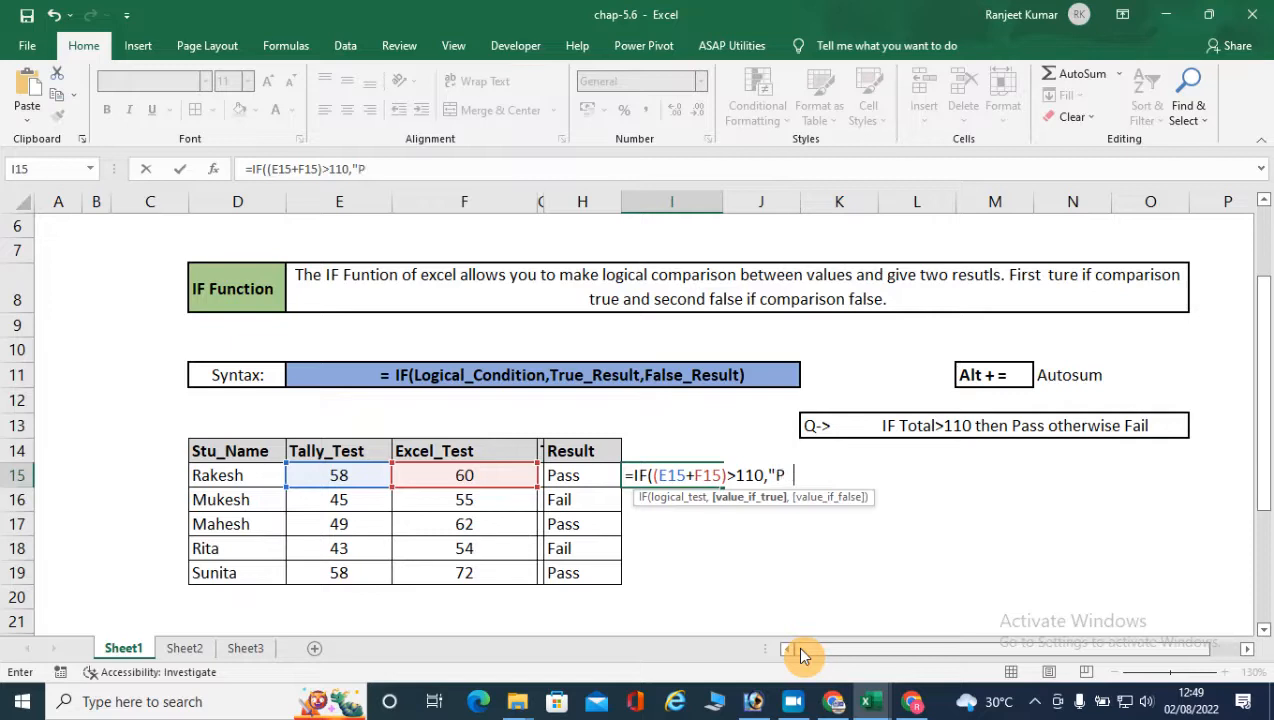
{"action": "type", "text": "ass\"m"}
{"action": "key", "text": "BackSpace"}
{"action": "type", "text": ","}
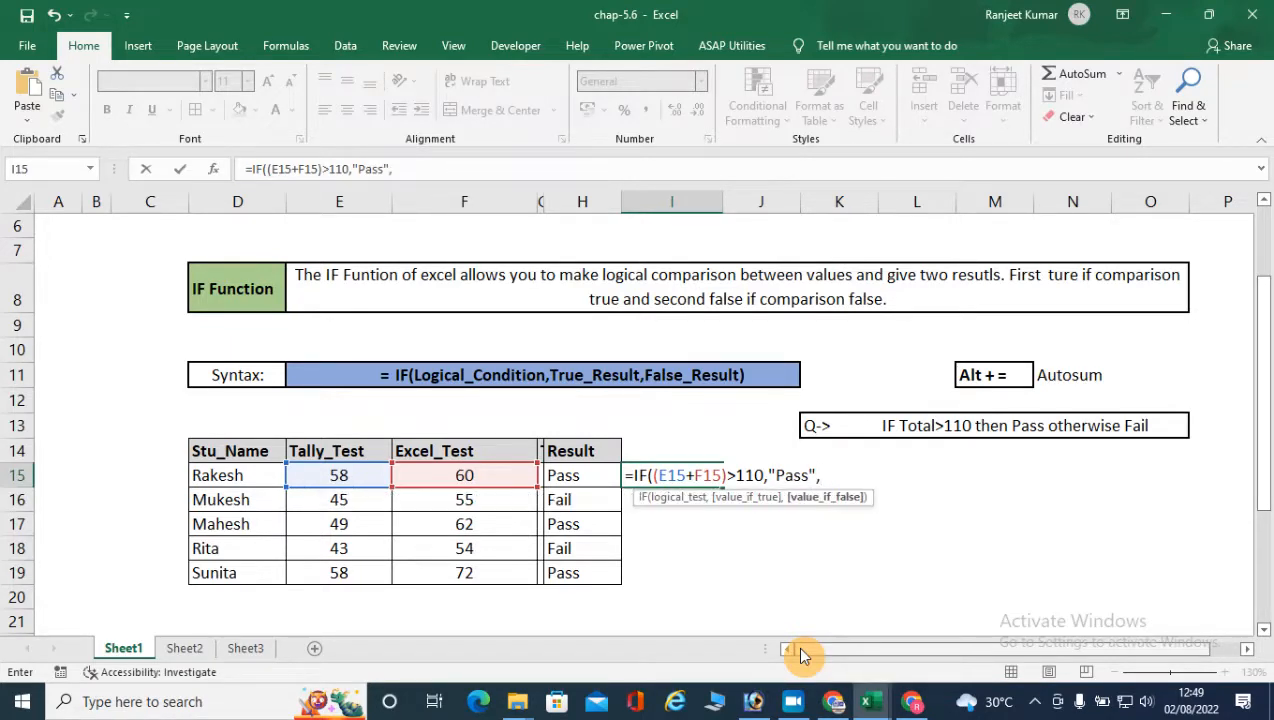
{"action": "type", "text": "\"Fail\")"}
{"action": "key", "text": "Return"}
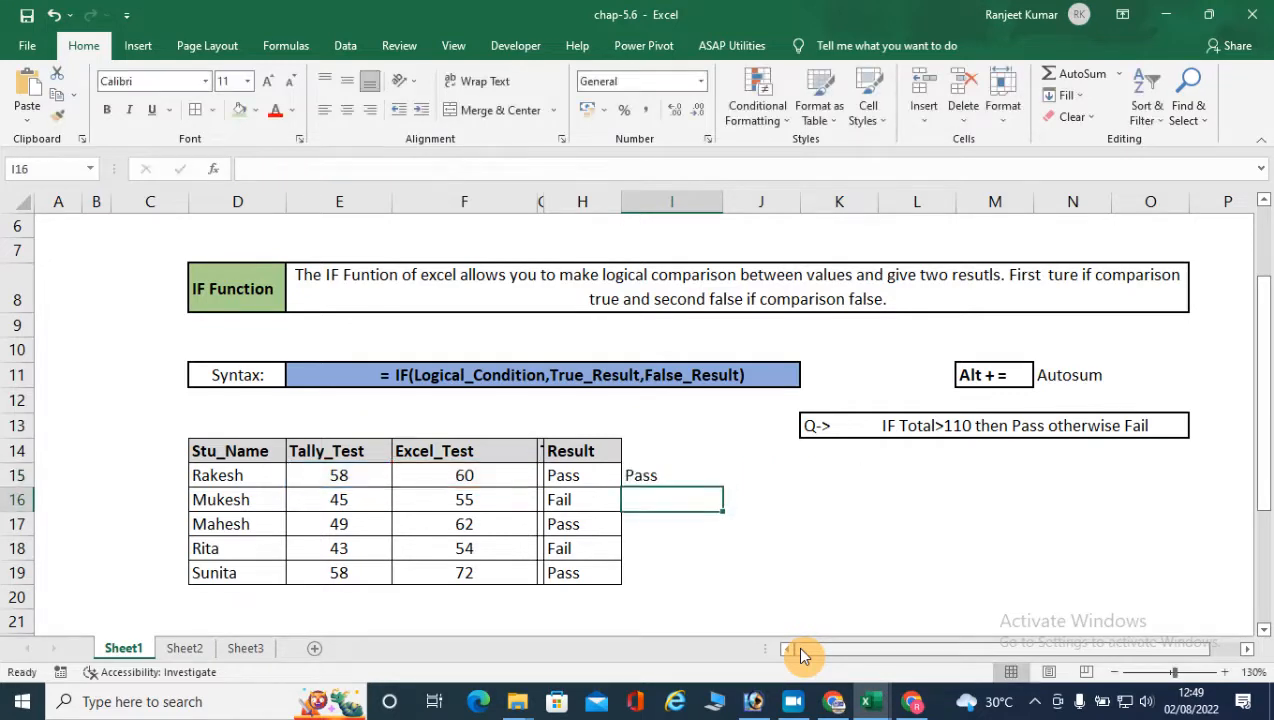
Copy the IF formula from I15 down through I19 and widen column G to show the totals
{"action": "left_click", "coordinate": [640, 475]}
{"action": "left_click_drag", "start_coordinate": [731, 487], "coordinate": [723, 582]}
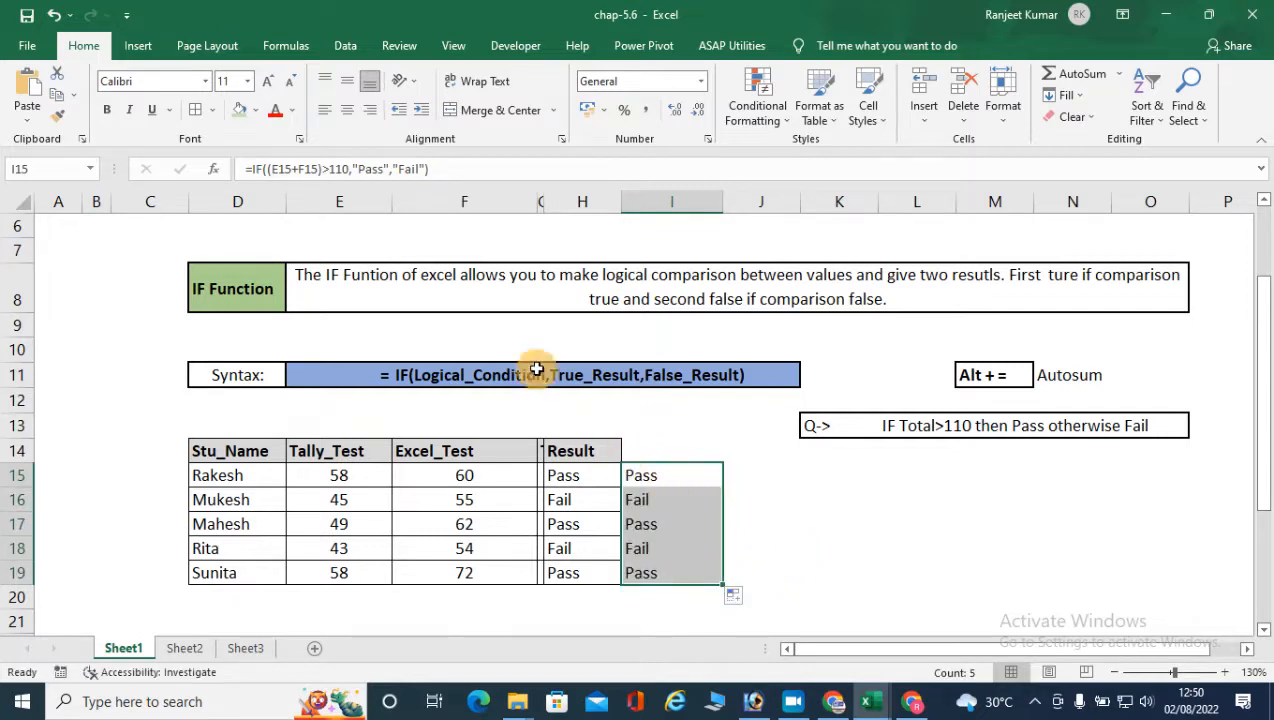
{"action": "left_click_drag", "start_coordinate": [543, 206], "coordinate": [606, 203]}
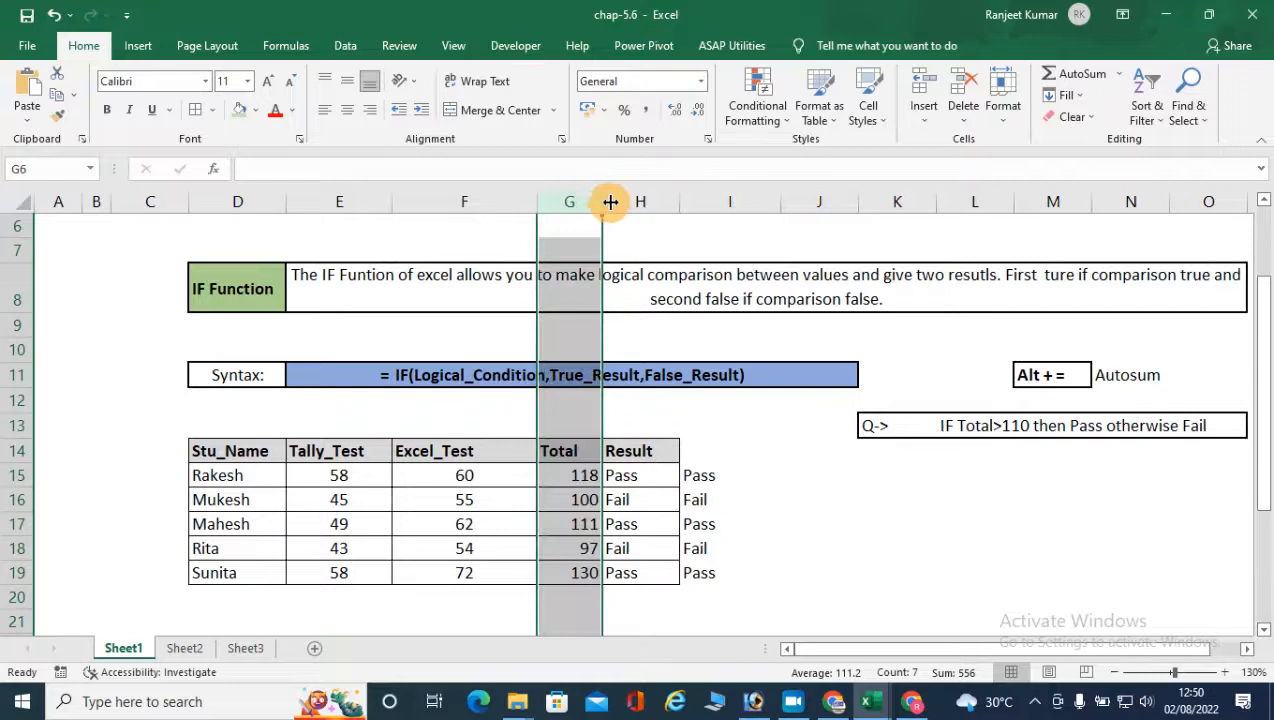
Compare the formulas in G15, H15 and I15 without changing them
{"action": "left_click", "coordinate": [697, 479]}
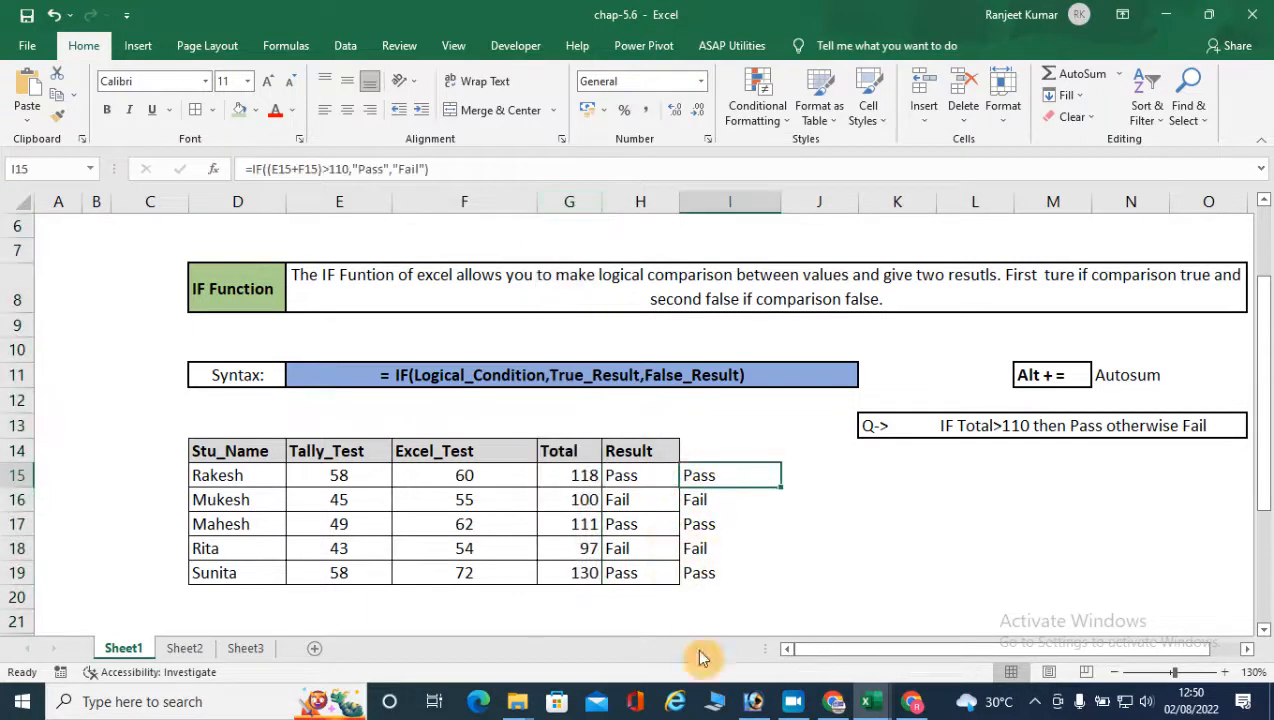
{"action": "double_click", "coordinate": [584, 476]}
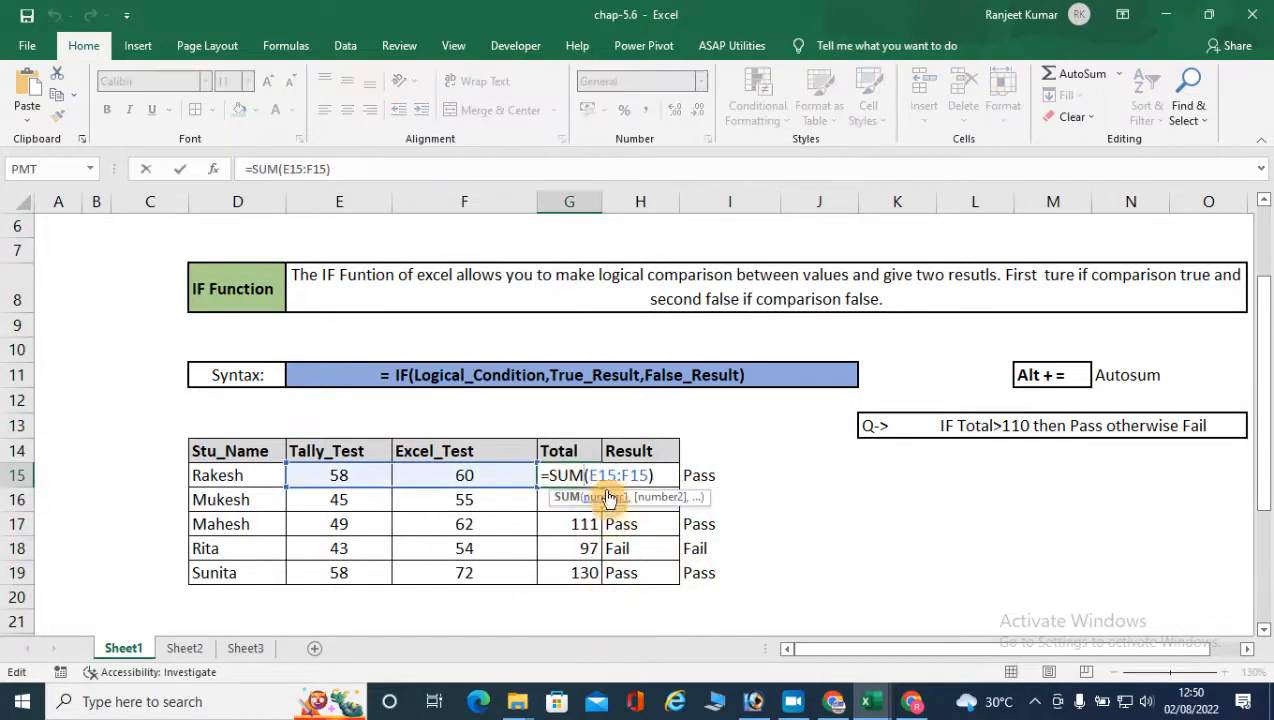
{"action": "key", "text": "Escape"}
{"action": "double_click", "coordinate": [628, 476]}
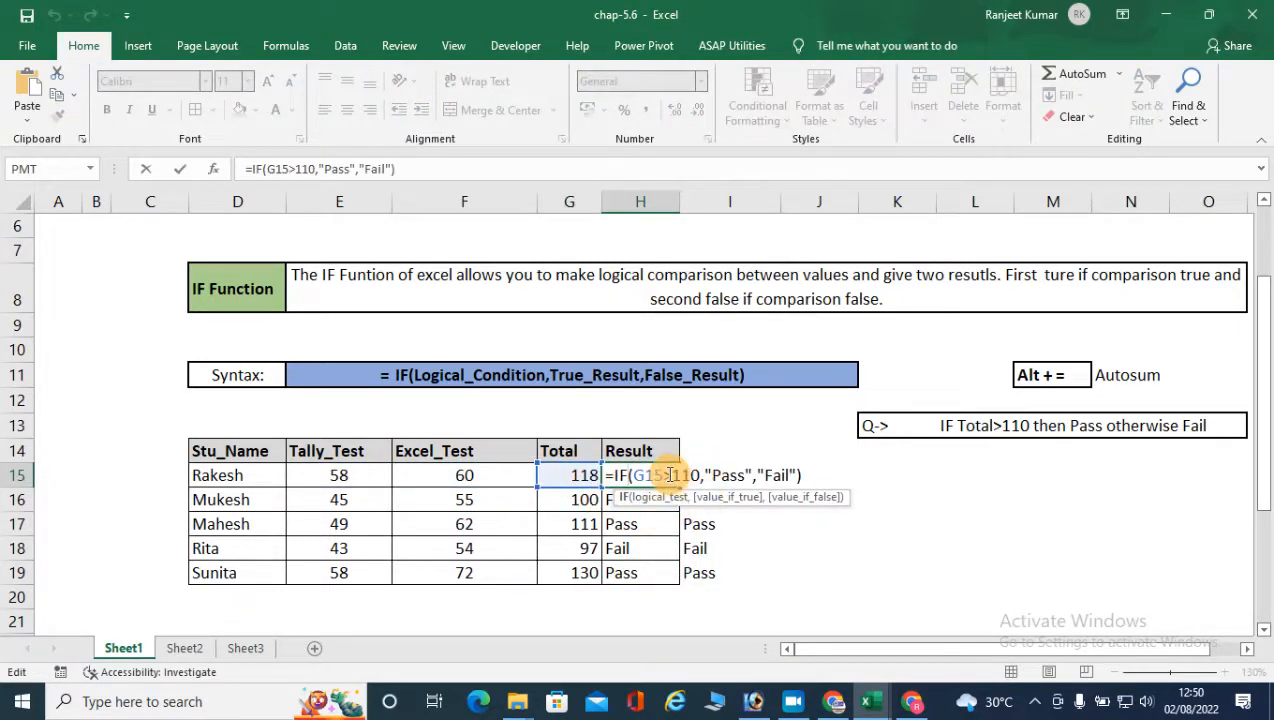
{"action": "key", "text": "Return"}
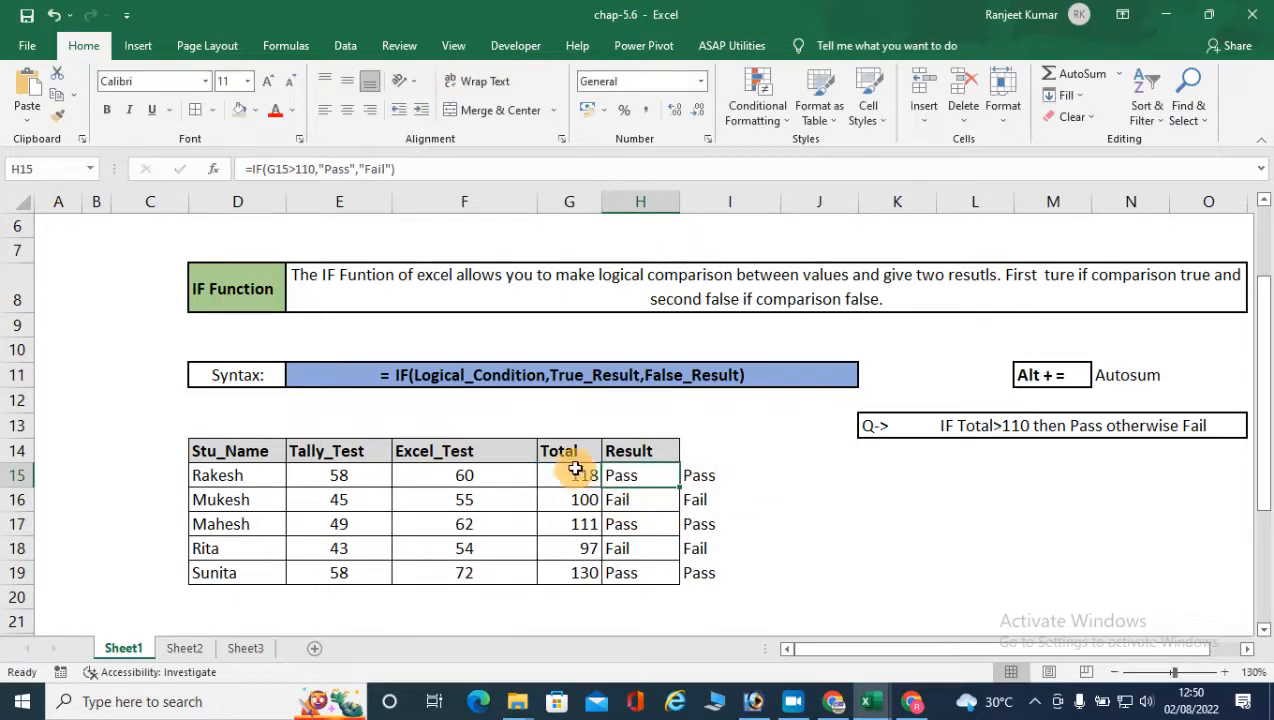
{"action": "left_click", "coordinate": [717, 476]}
{"action": "double_click", "coordinate": [717, 476]}
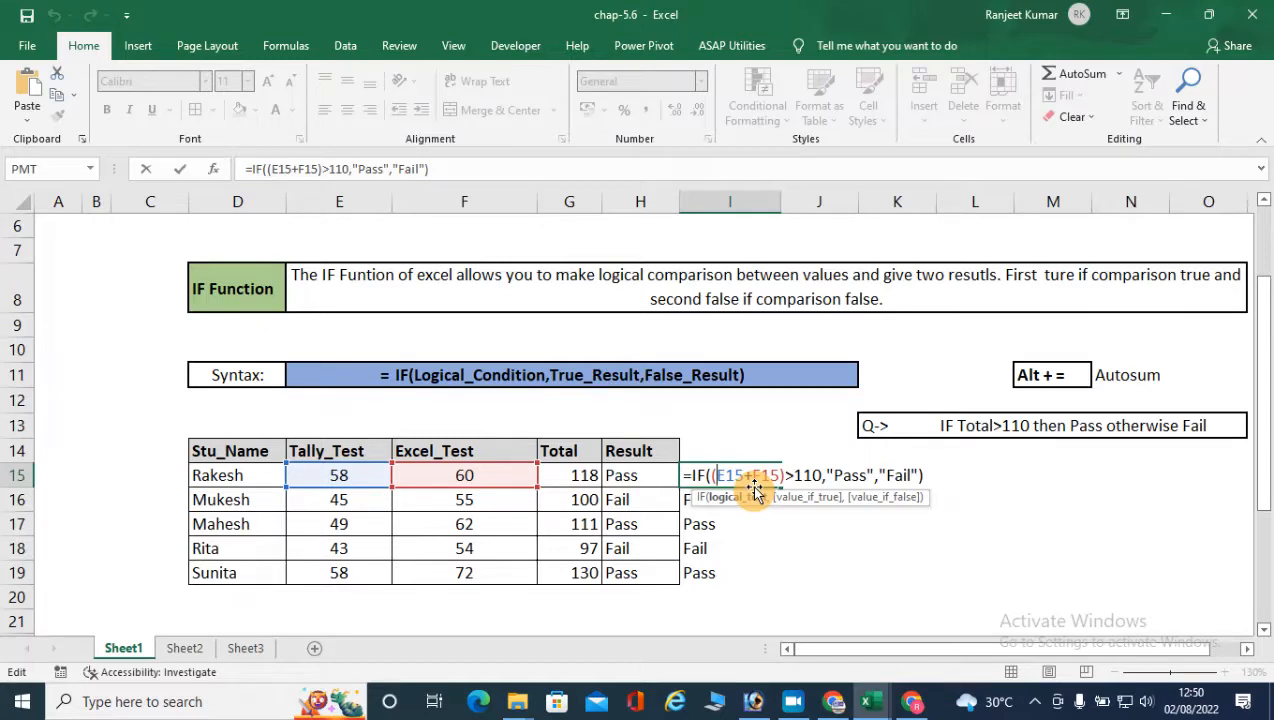
{"action": "key", "text": "ctrl+Return"}
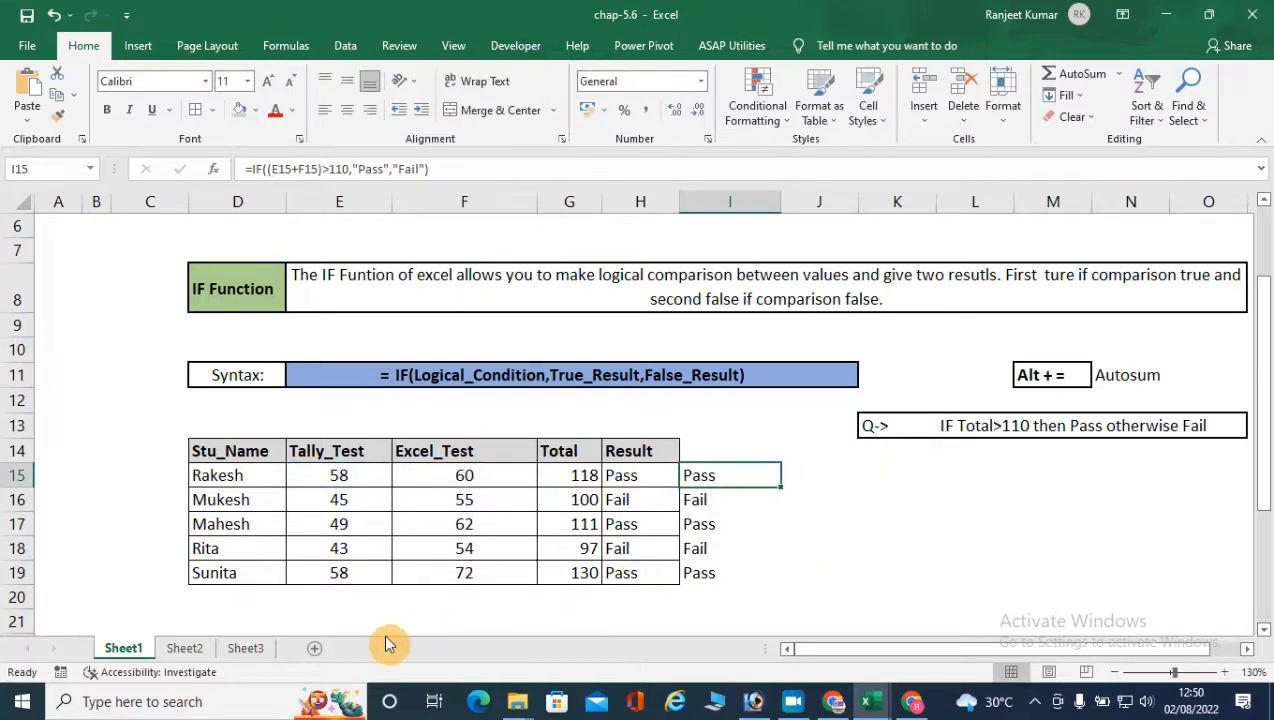
Switch to Sheet2, enlarge the view and enter the question marker "Q-->" in A20 below the item table
{"action": "left_click", "coordinate": [182, 650]}
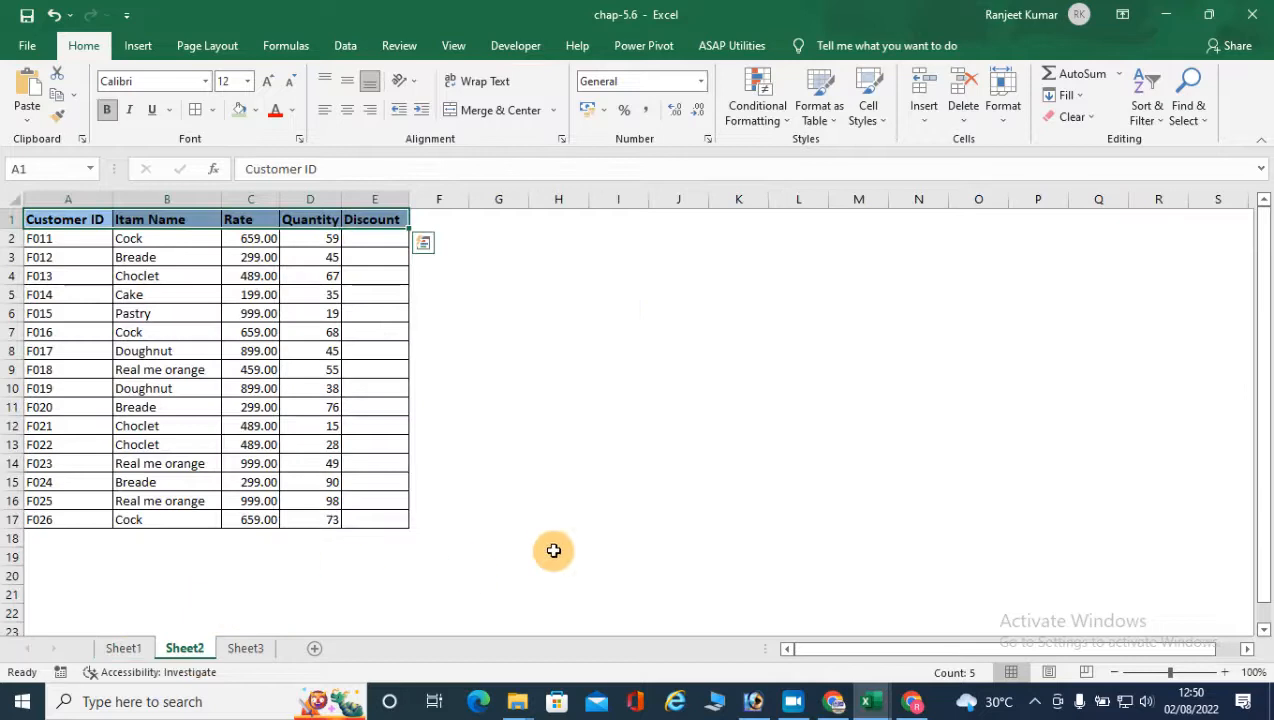
{"action": "scroll", "coordinate": [553, 550], "scroll_direction": "up", "scroll_amount": 2}
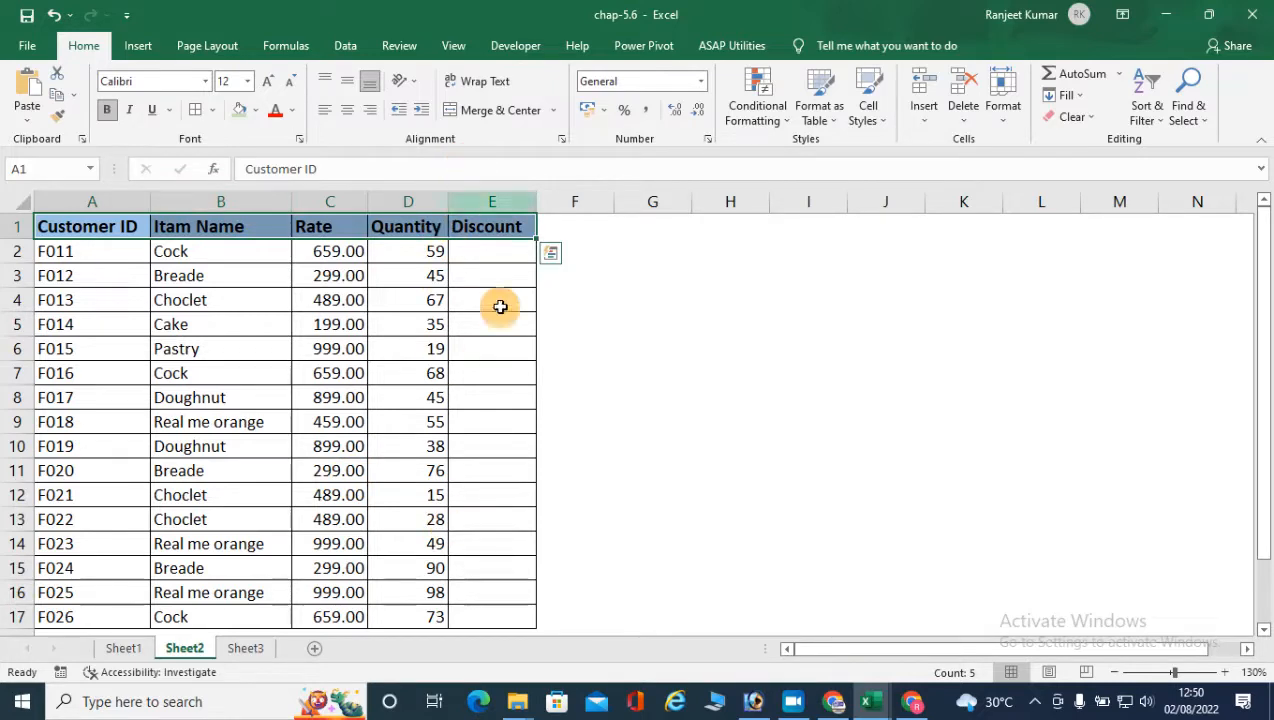
{"action": "left_click", "coordinate": [493, 262]}
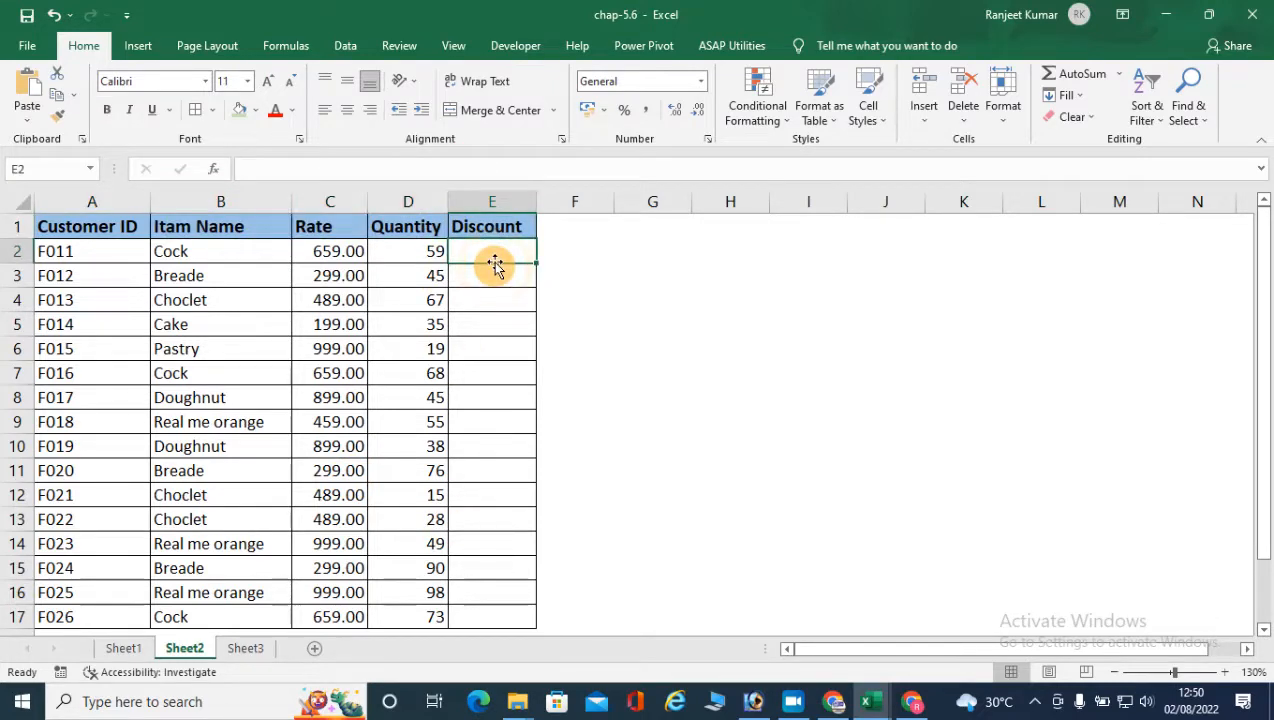
{"action": "scroll", "coordinate": [261, 427], "scroll_direction": "down", "scroll_amount": 2}
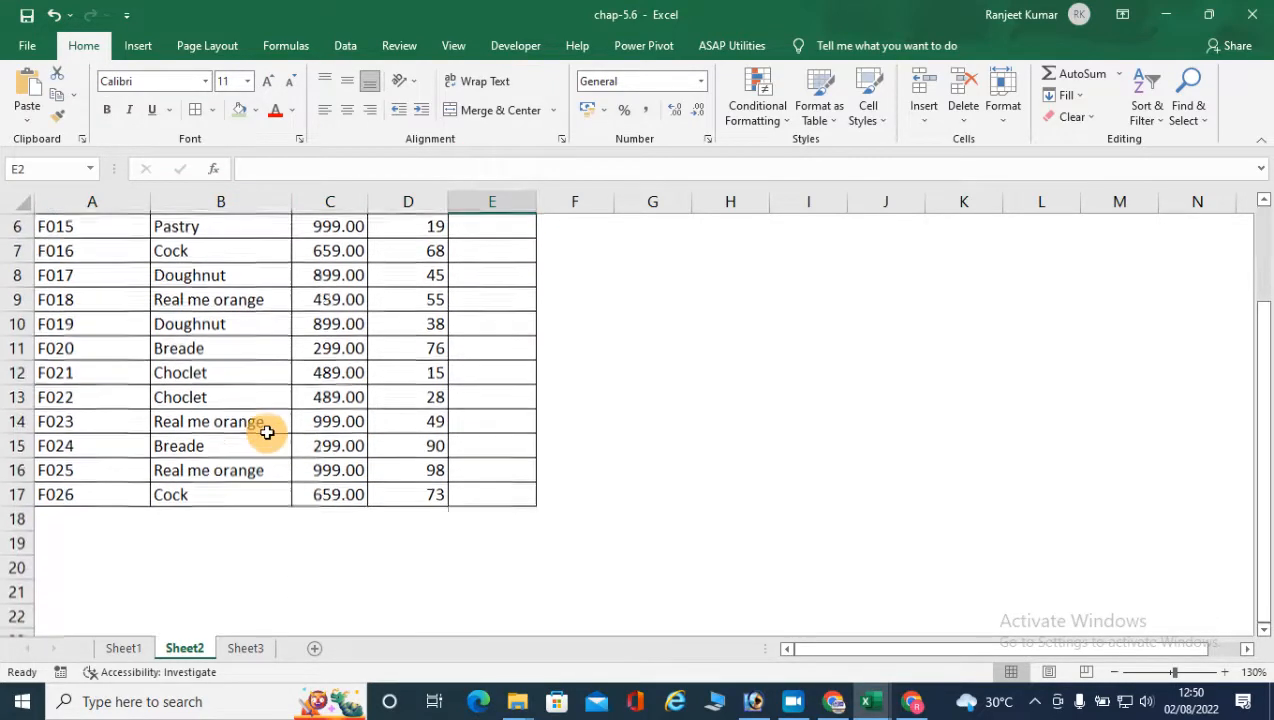
{"action": "left_click", "coordinate": [100, 564]}
{"action": "type", "text": "Q"}
{"action": "type", "text": "-->"}
{"action": "key", "text": "BackSpace"}
{"action": "type", "text": ">"}
{"action": "key", "text": "Tab"}
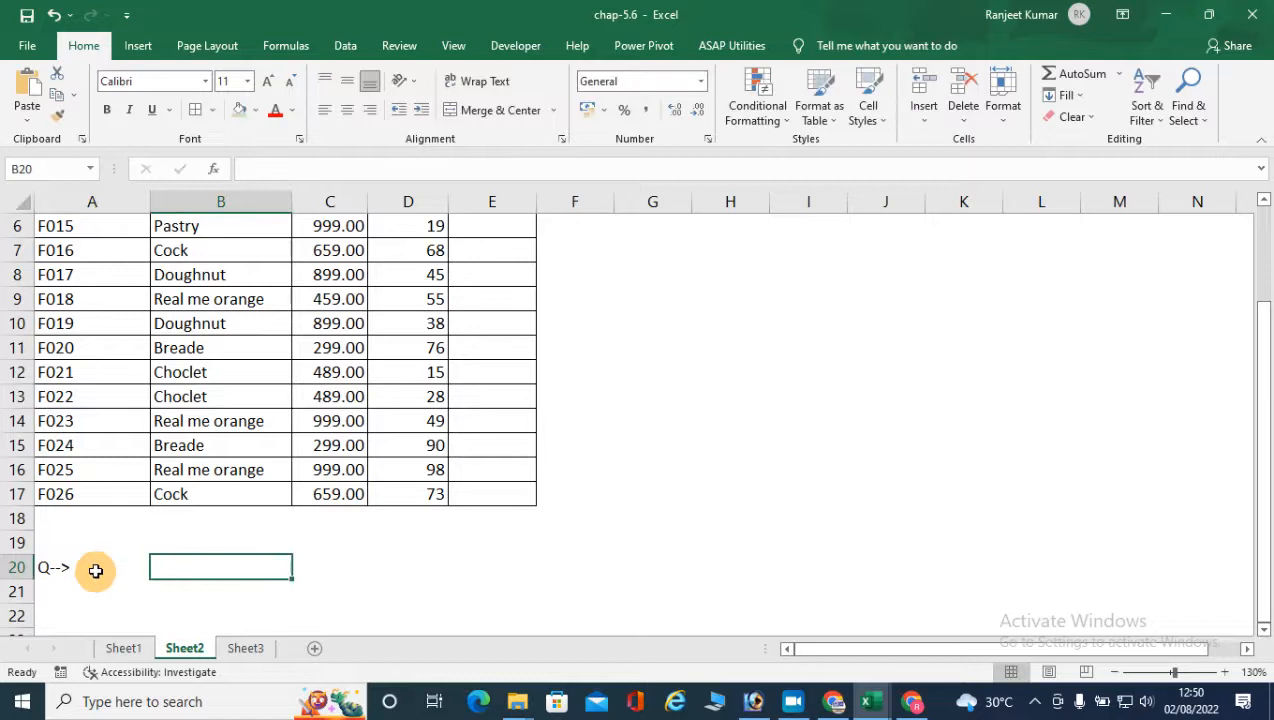
Start the question text in B20 with "IF qty>50 then 20 ruppes discount"
{"action": "scroll", "coordinate": [102, 557], "scroll_direction": "up", "scroll_amount": 2}
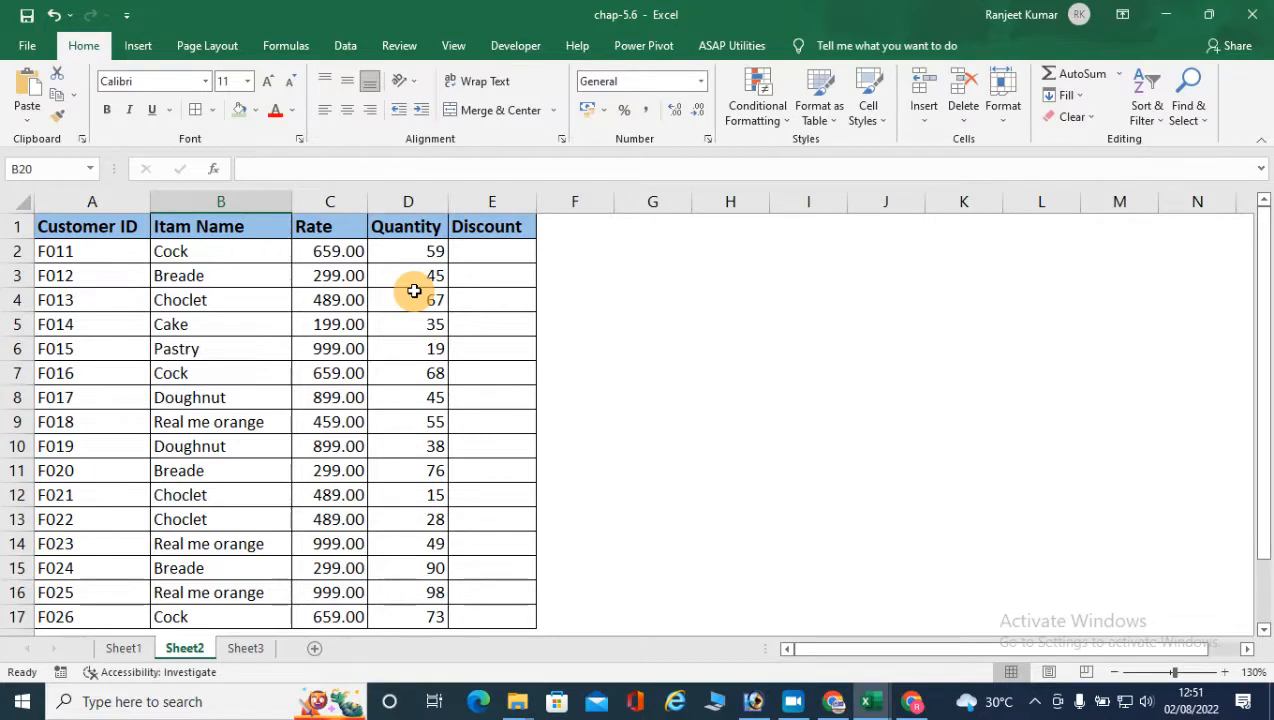
{"action": "scroll", "coordinate": [290, 455], "scroll_direction": "down", "scroll_amount": 2}
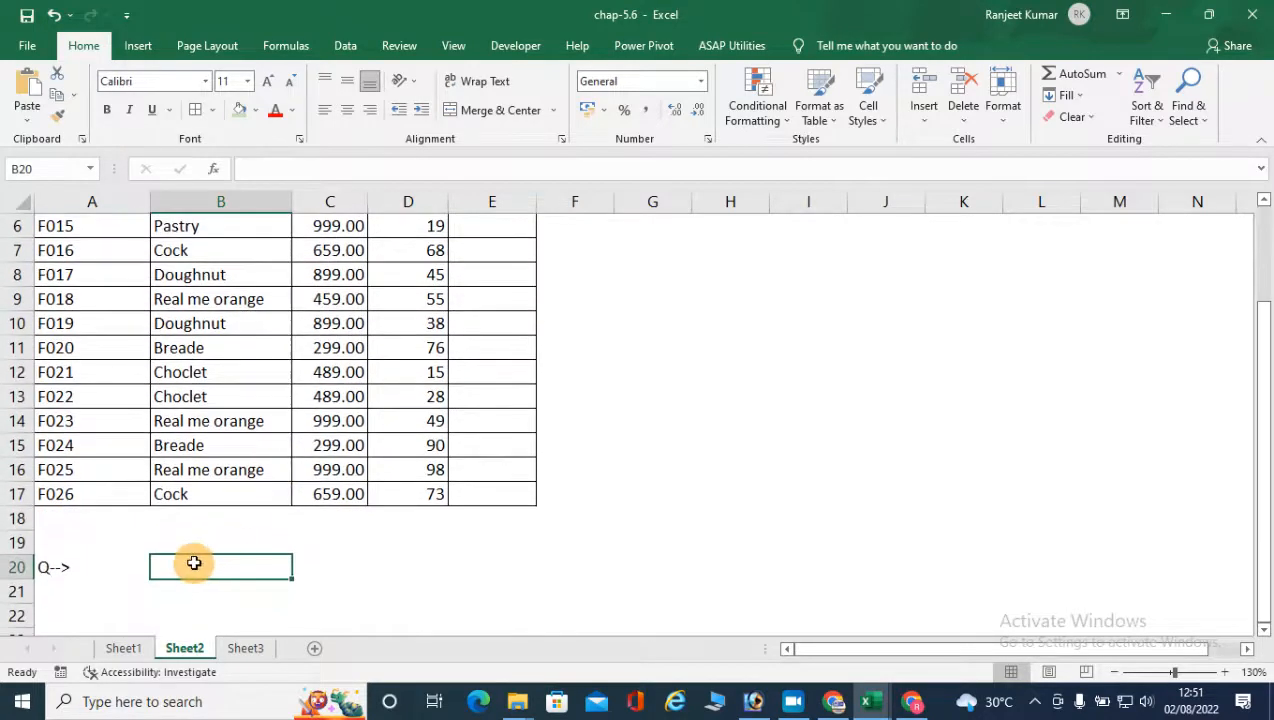
{"action": "type", "text": "I"}
{"action": "key", "text": "BackSpace"}
{"action": "type", "text": "IF "}
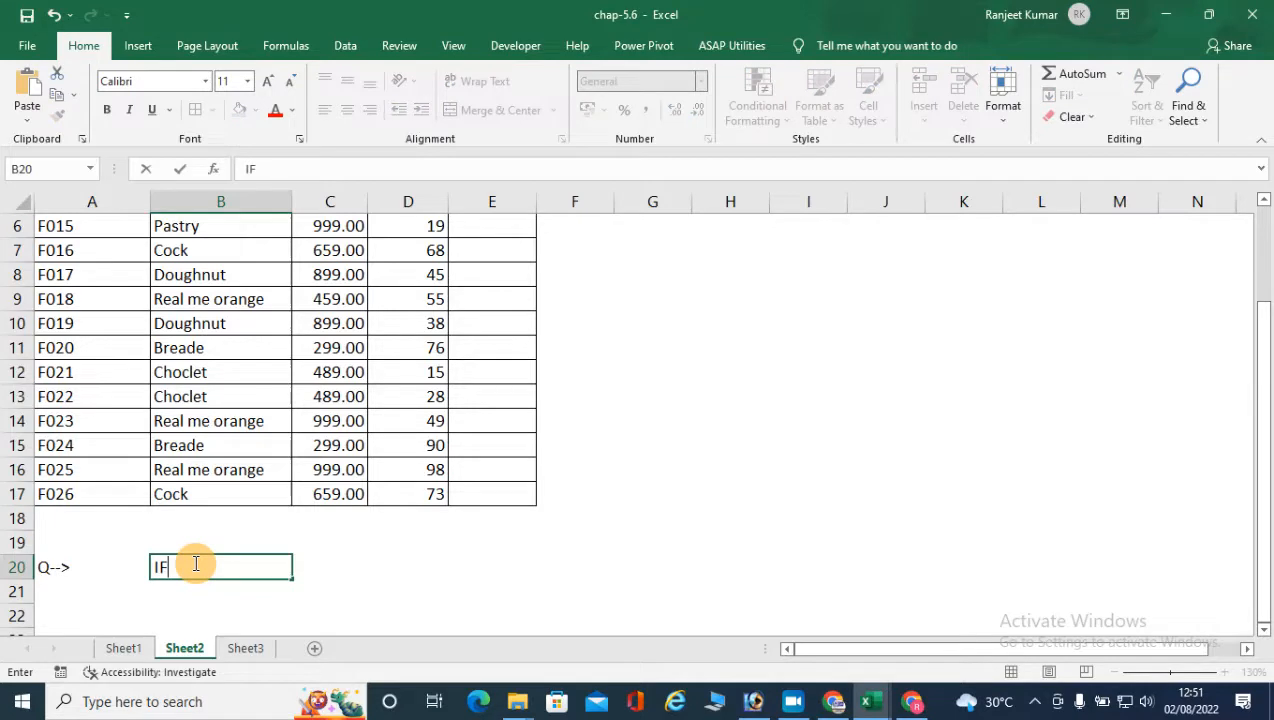
{"action": "type", "text": "qty>50 then 20 ruppes discuout"}
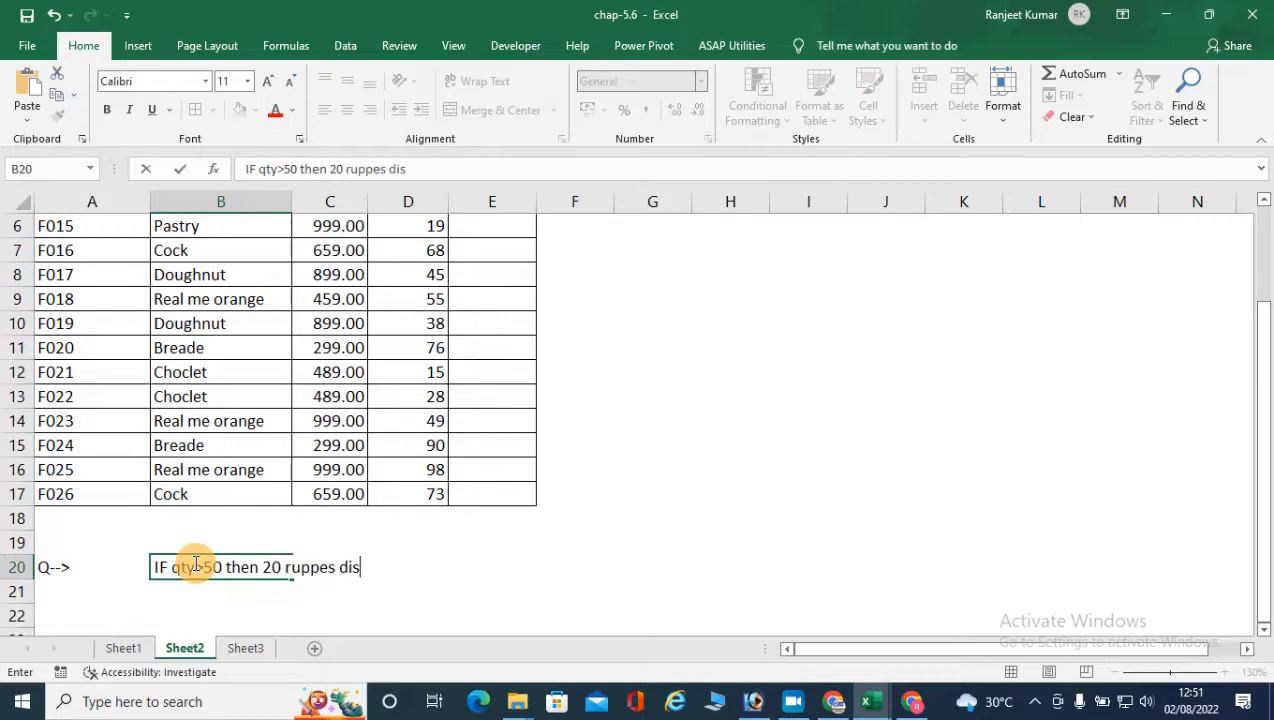
{"action": "key", "text": "BackSpace"}
{"action": "key", "text": "BackSpace"}
{"action": "key", "text": "BackSpace"}
{"action": "key", "text": "BackSpace"}
{"action": "type", "text": "ou"}
{"action": "key", "text": "BackSpace"}
{"action": "key", "text": "BackSpace"}
{"action": "type", "text": "u"}
{"action": "key", "text": "BackSpace"}
{"action": "type", "text": "ount ohtew"}
Finish the question text in B20 with "otherwise 0 rupees discount"
{"action": "key", "text": "BackSpace"}
{"action": "key", "text": "BackSpace"}
{"action": "key", "text": "BackSpace"}
{"action": "key", "text": "BackSpace"}
{"action": "type", "text": "therwi"}
{"action": "type", "text": "se no dis"}
{"action": "key", "text": "BackSpace"}
{"action": "key", "text": "BackSpace"}
{"action": "key", "text": "BackSpace"}
{"action": "key", "text": "BackSpace"}
{"action": "key", "text": "BackSpace"}
{"action": "key", "text": "BackSpace"}
{"action": "type", "text": "0 "}
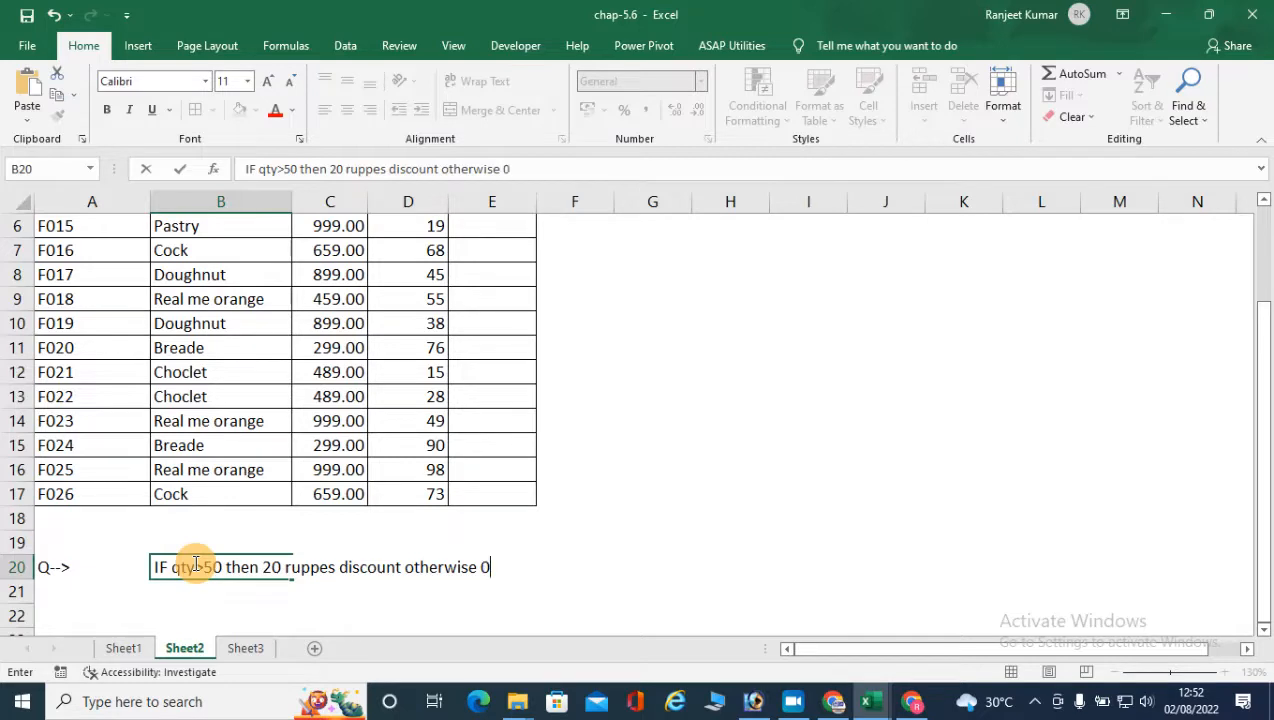
{"action": "type", "text": "rupees "}
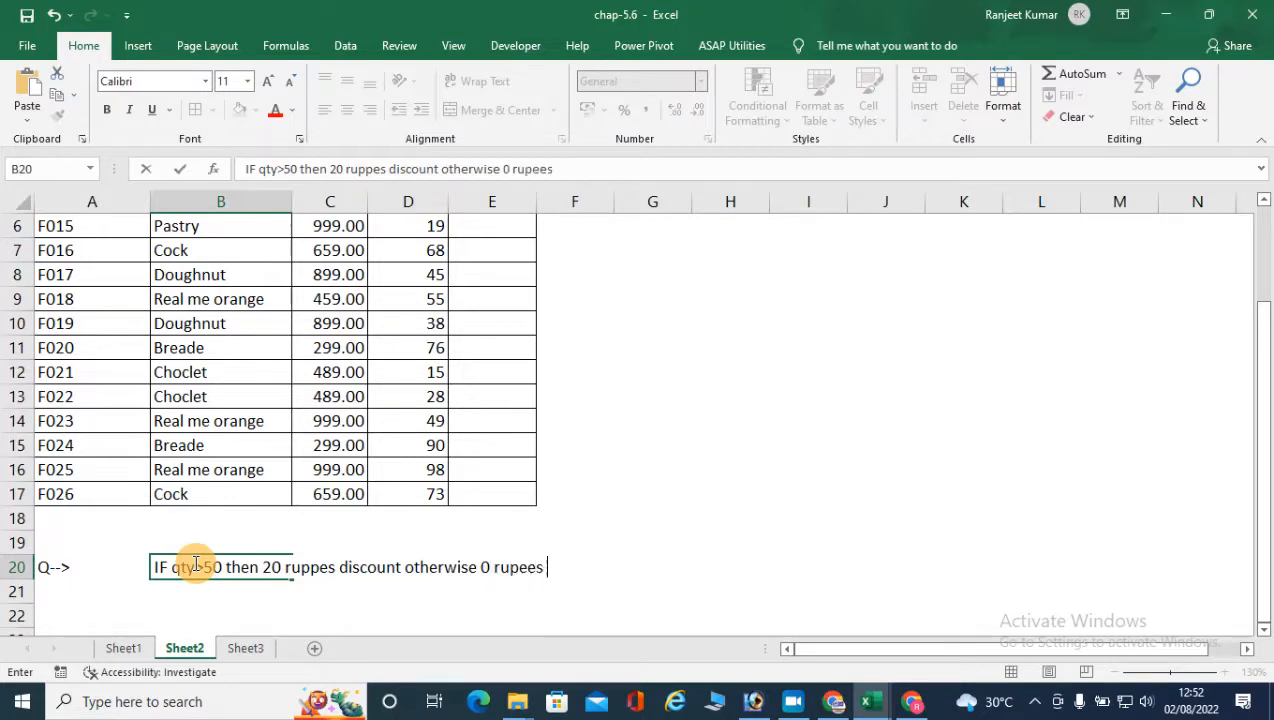
{"action": "type", "text": "discount"}
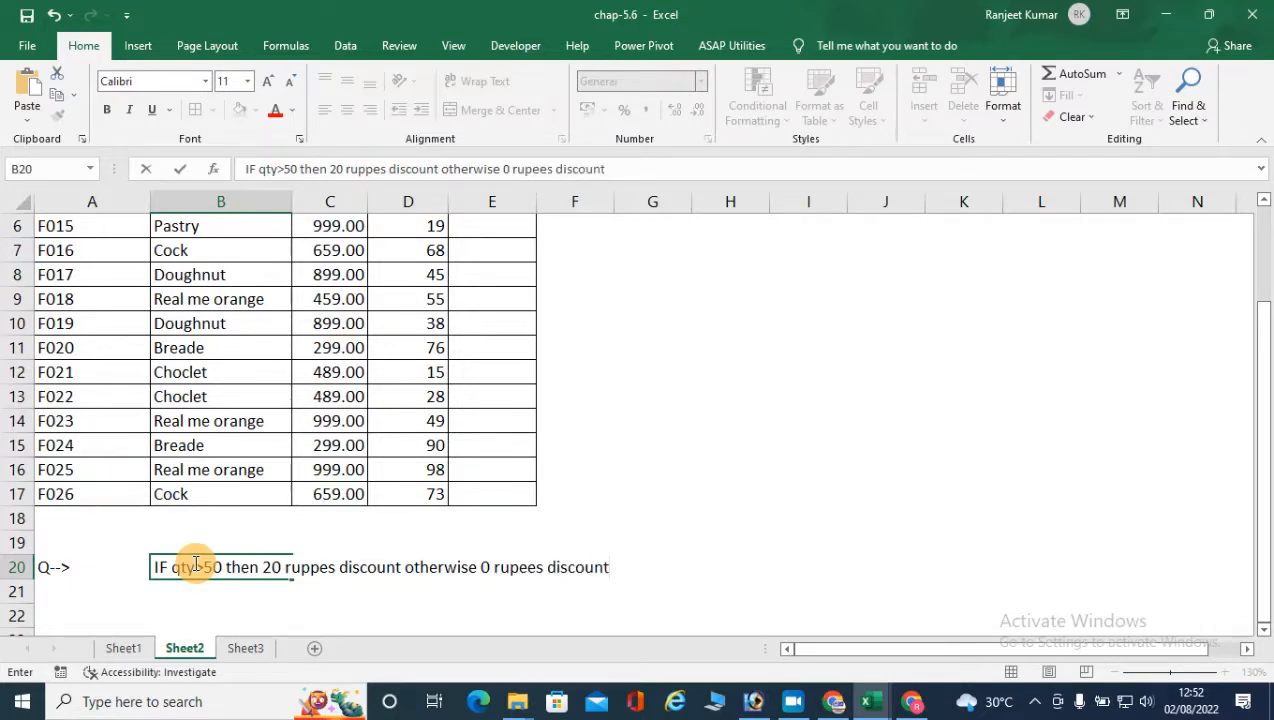
{"action": "key", "text": "Return"}
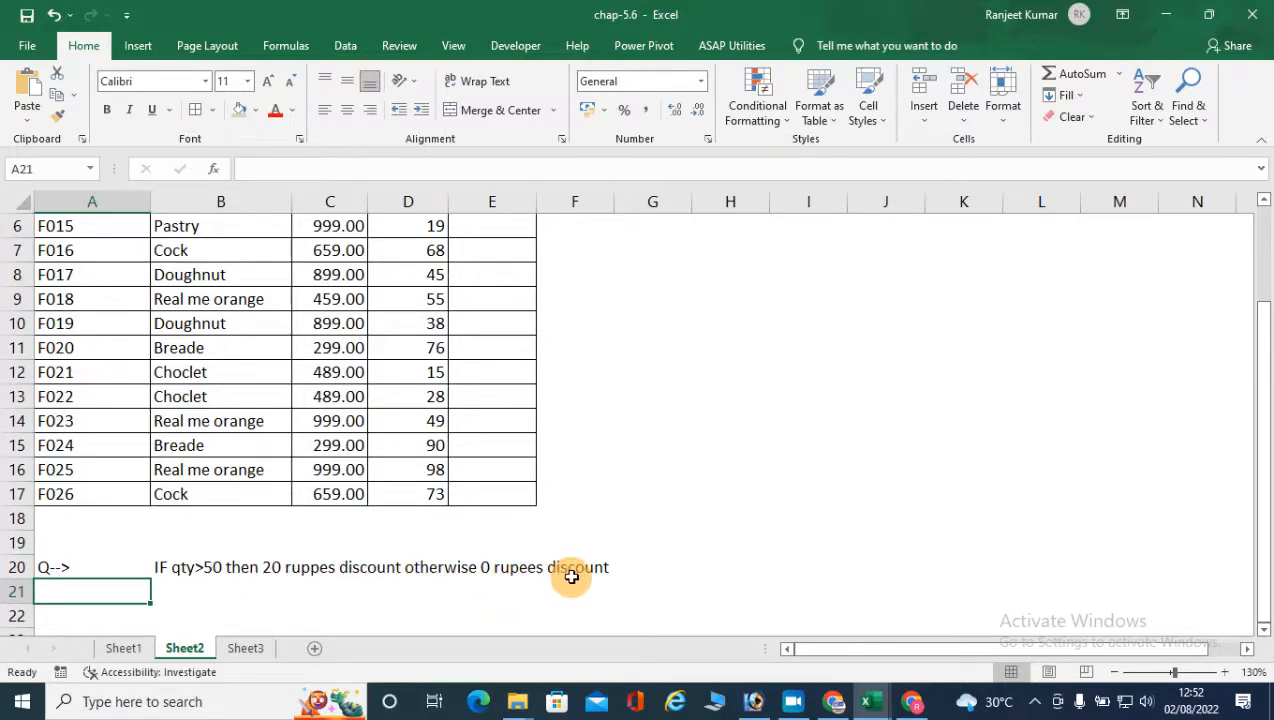
Enter =IF(D2>50,20,0) in E2 to calculate the first item's discount from its quantity
{"action": "scroll", "coordinate": [571, 577], "scroll_direction": "up", "scroll_amount": 2}
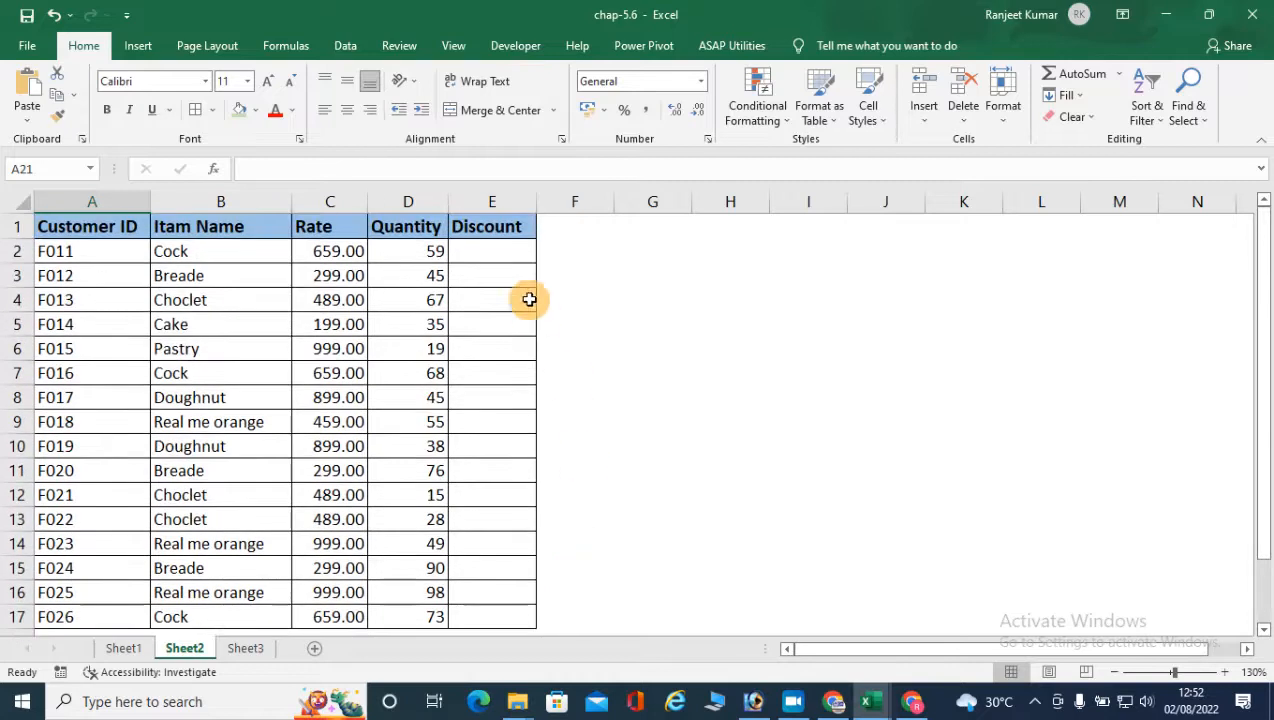
{"action": "left_click", "coordinate": [489, 256]}
{"action": "type", "text": "=if"}
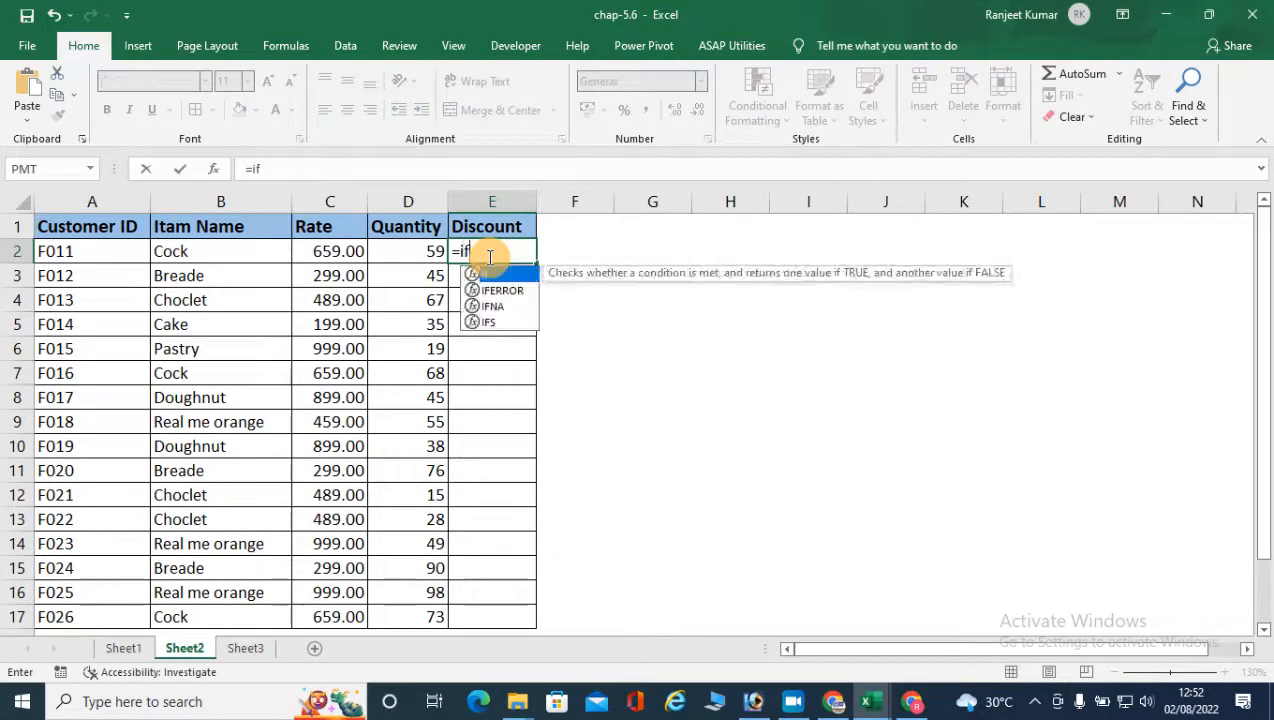
{"action": "key", "text": "Tab"}
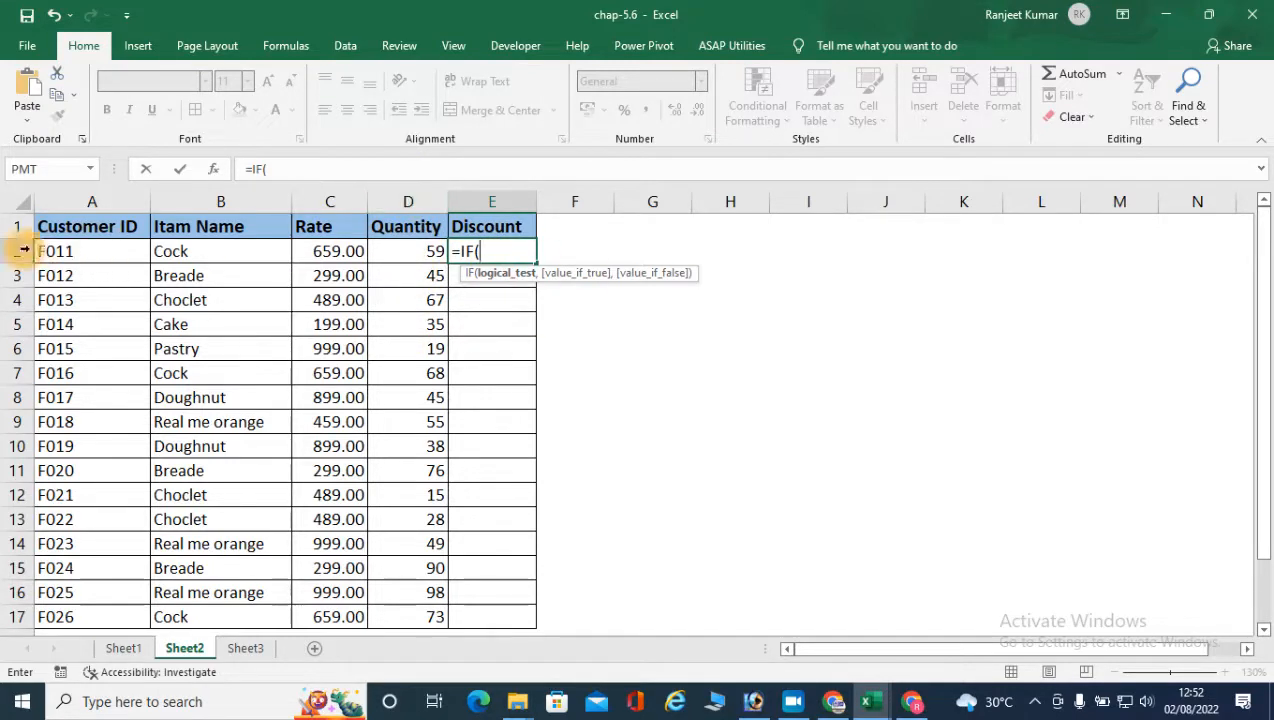
{"action": "left_click", "coordinate": [408, 254]}
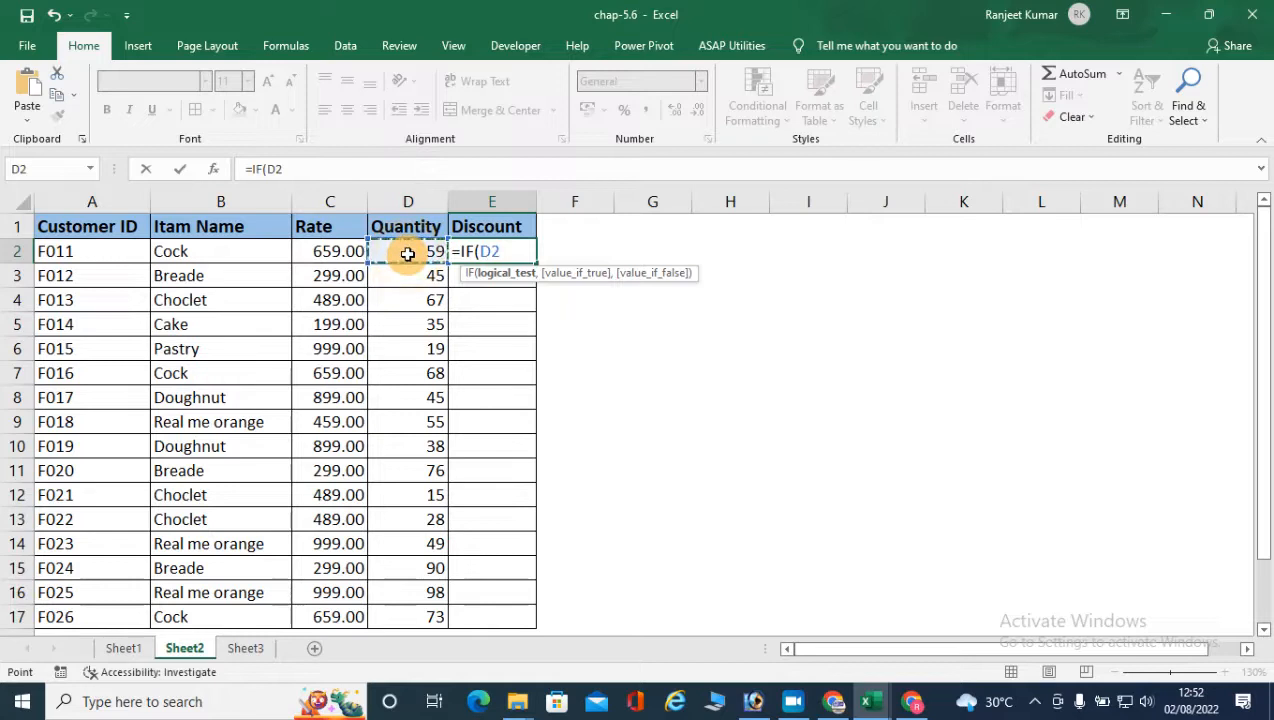
{"action": "type", "text": ">50"}
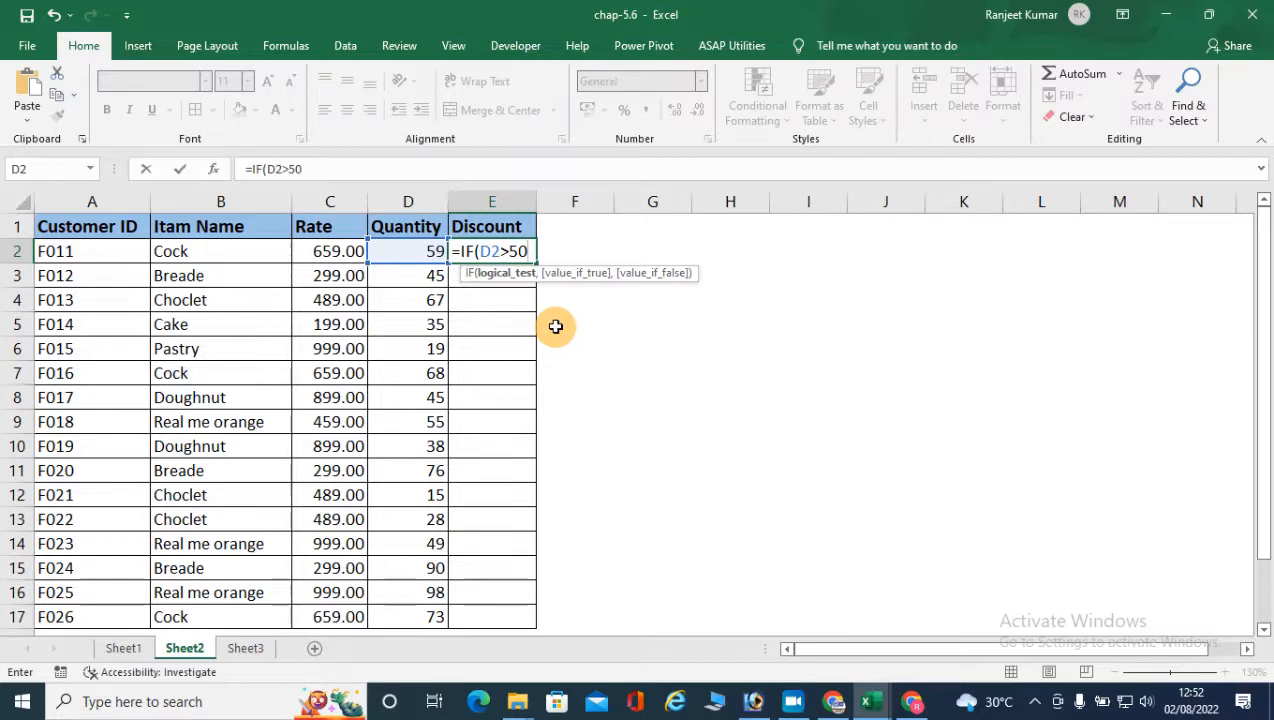
{"action": "type", "text": ","}
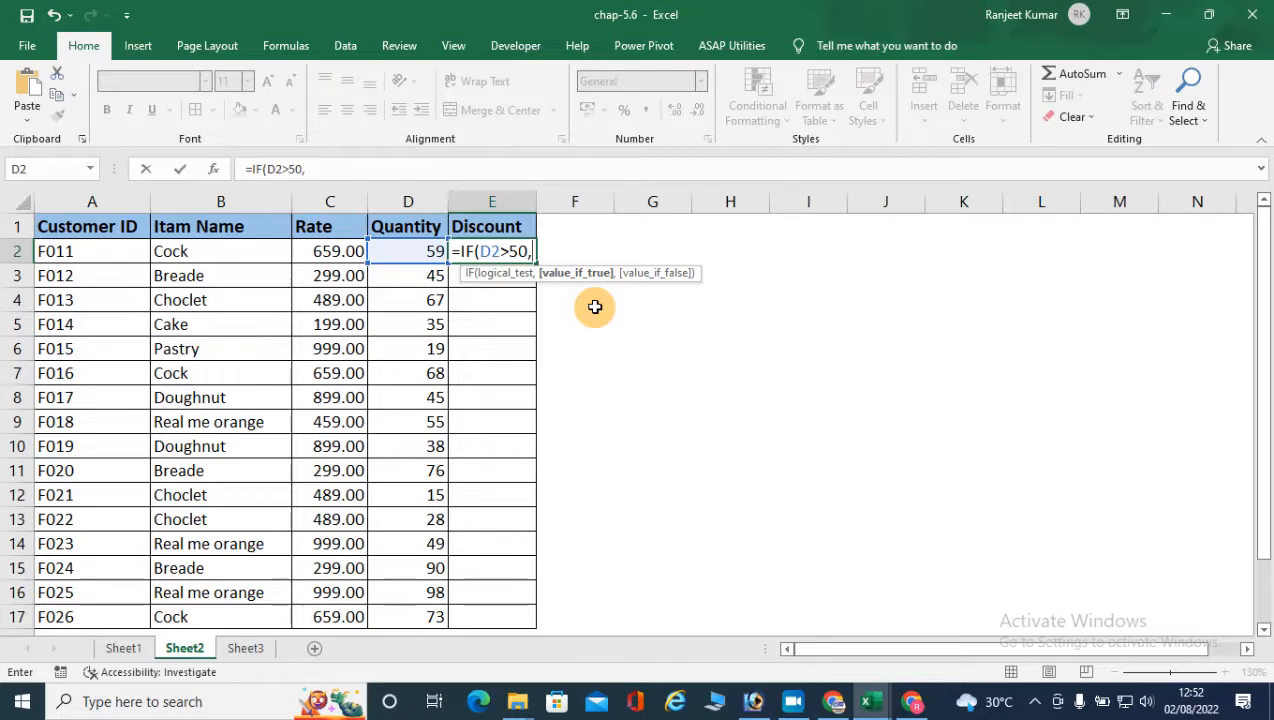
{"action": "type", "text": "20,"}
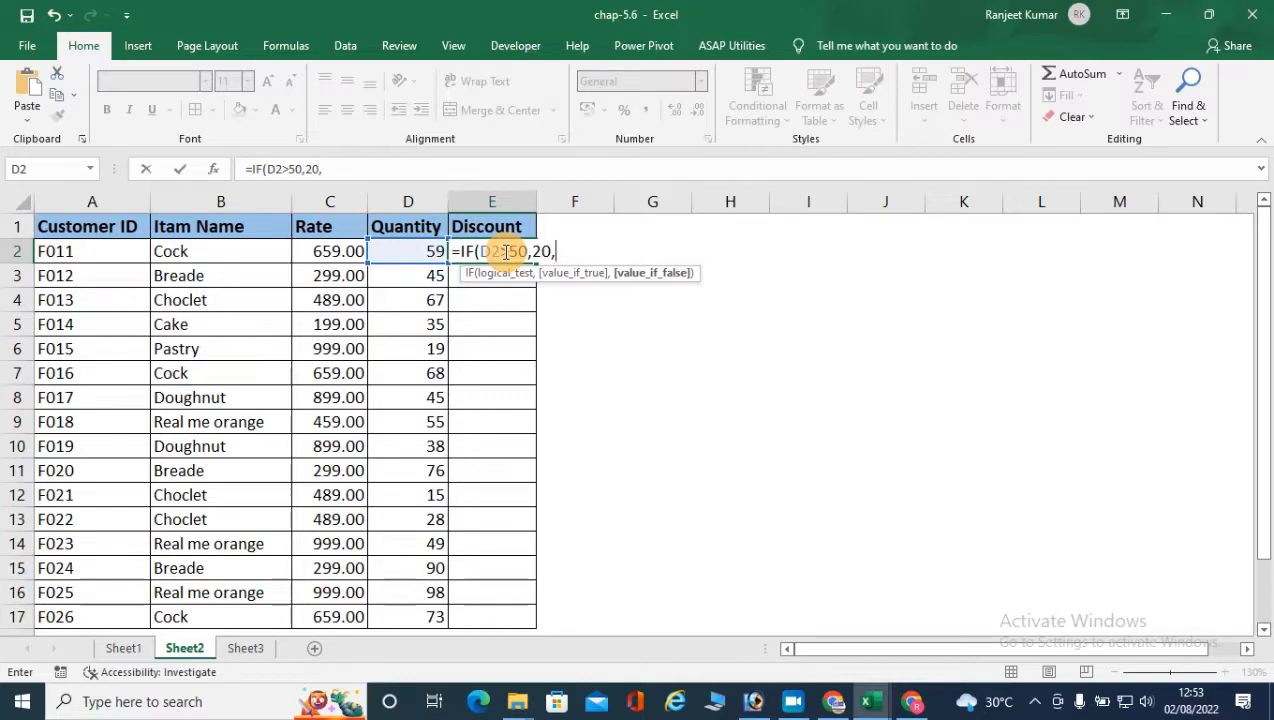
{"action": "type", "text": "0)"}
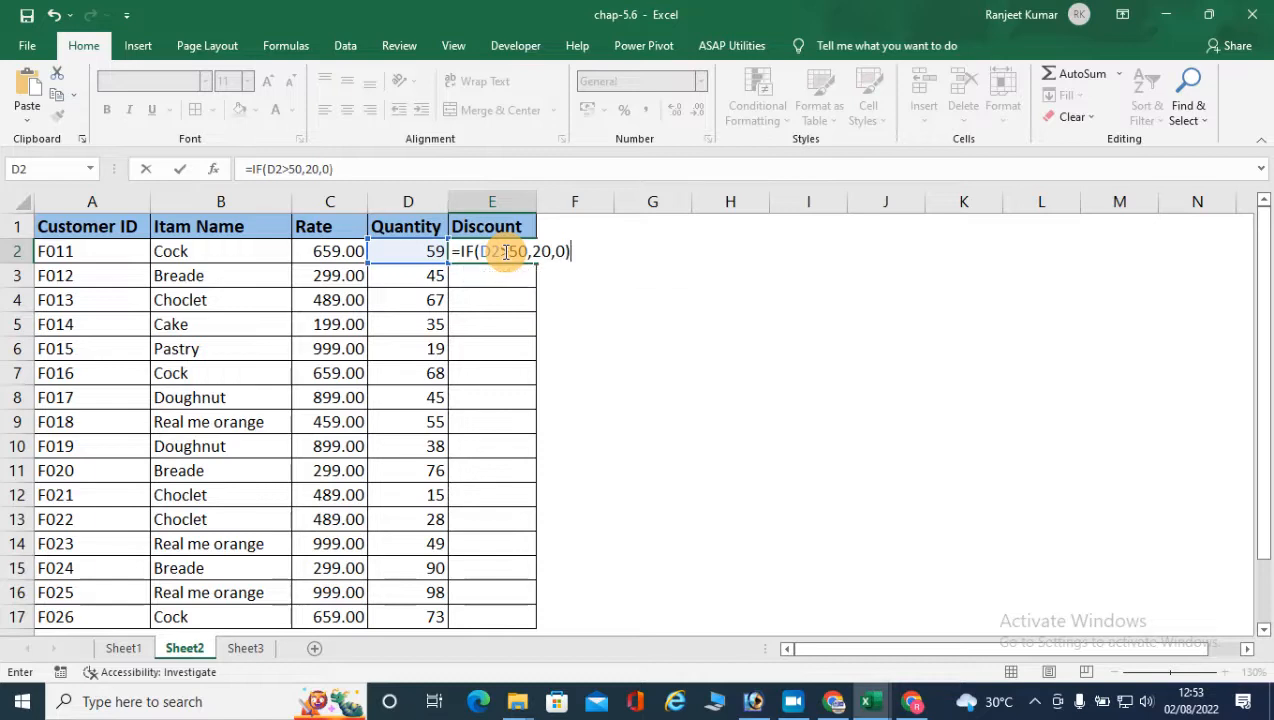
{"action": "key", "text": "Return"}
Check E2's discount against the quantity in D2 and fill the formula down through E17
{"action": "left_click", "coordinate": [503, 251]}
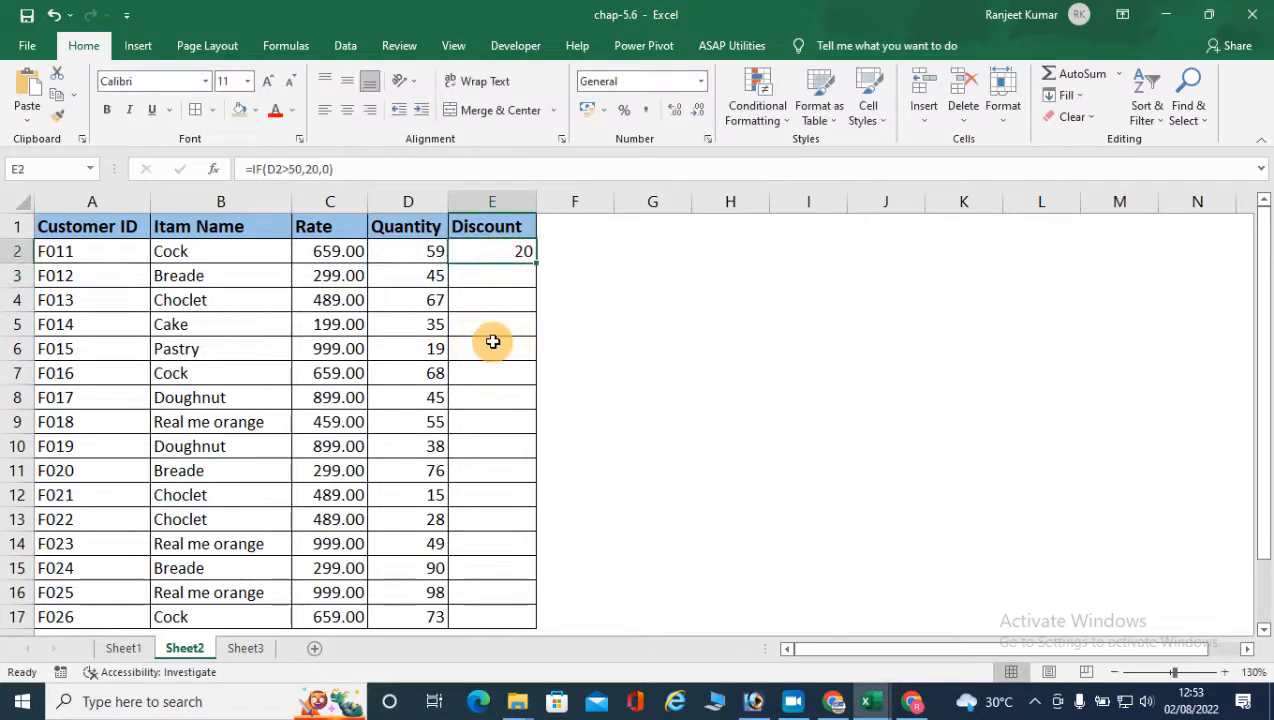
{"action": "left_click", "coordinate": [423, 251]}
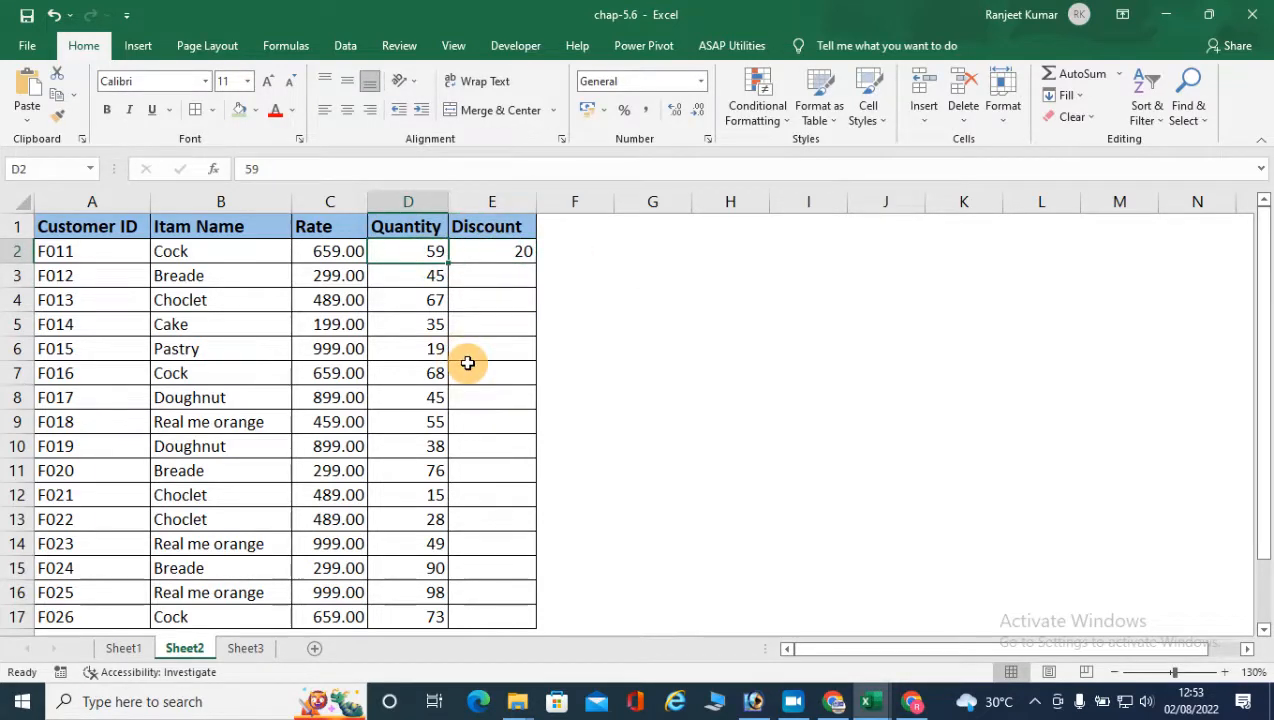
{"action": "left_click", "coordinate": [506, 253]}
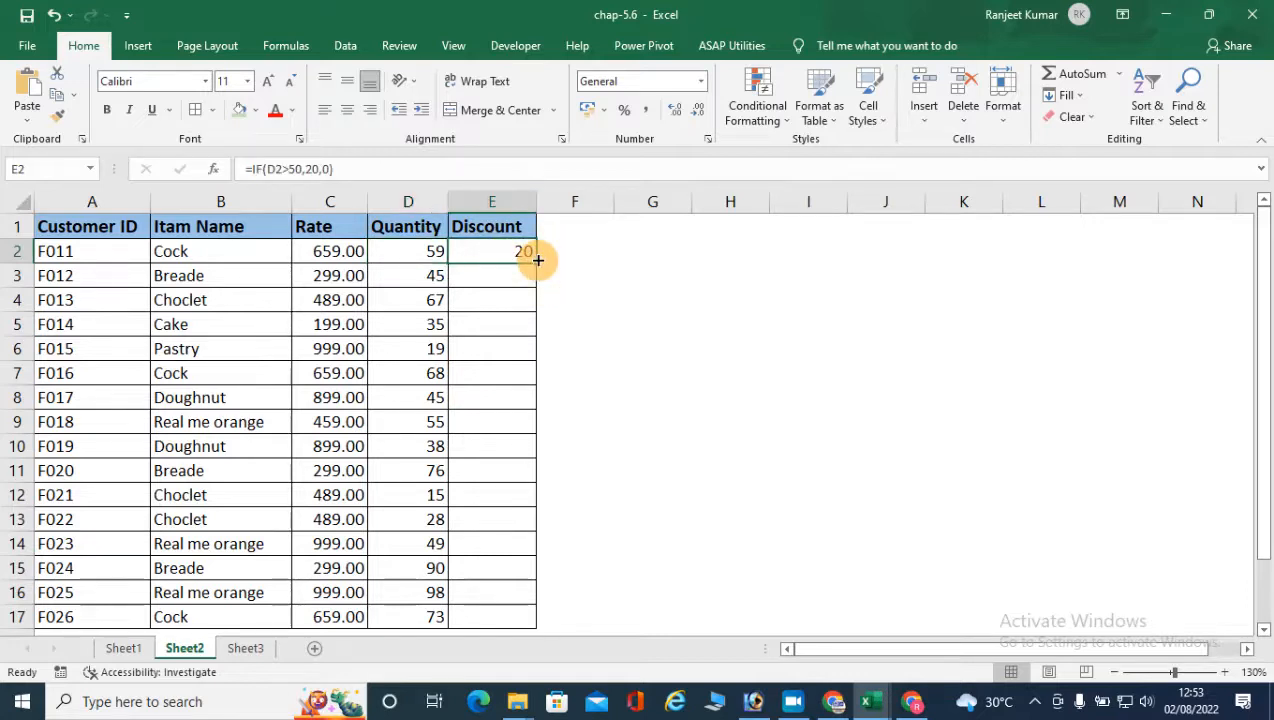
{"action": "double_click", "coordinate": [537, 260]}
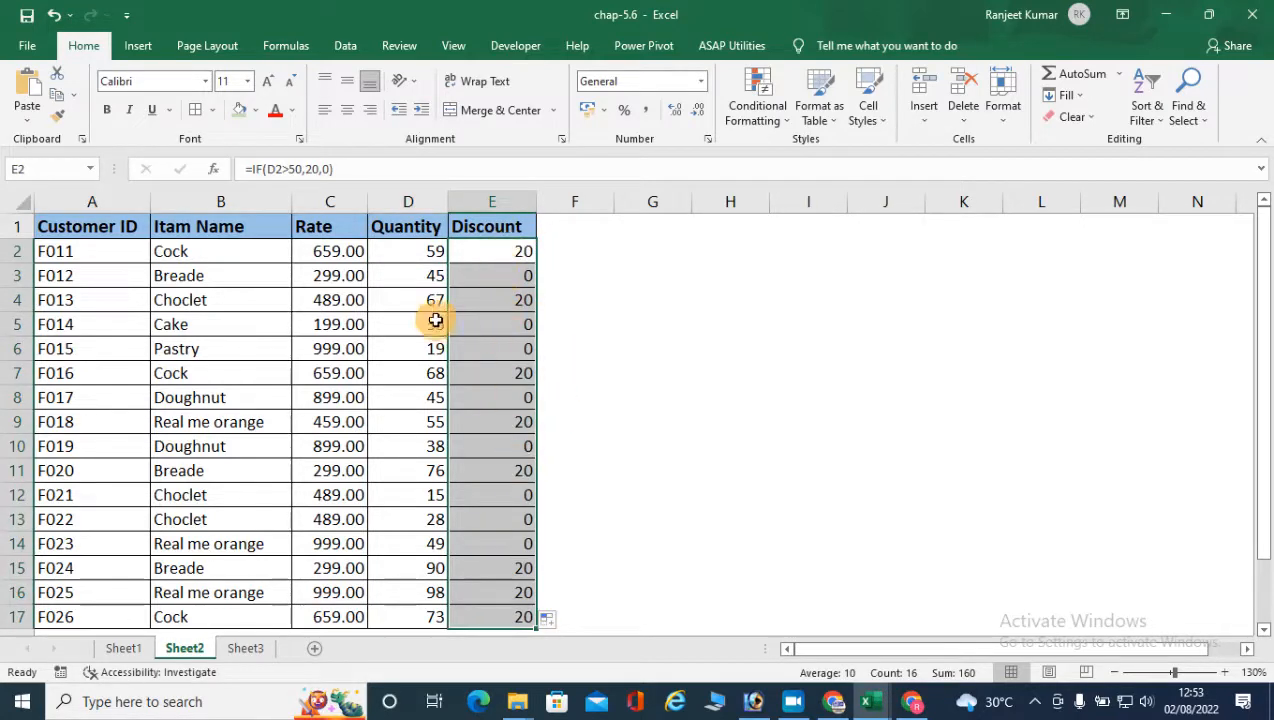
Compare the quantities in D3 through D14 with the discounts beside them against the above-50 condition
{"action": "left_click", "coordinate": [421, 275]}
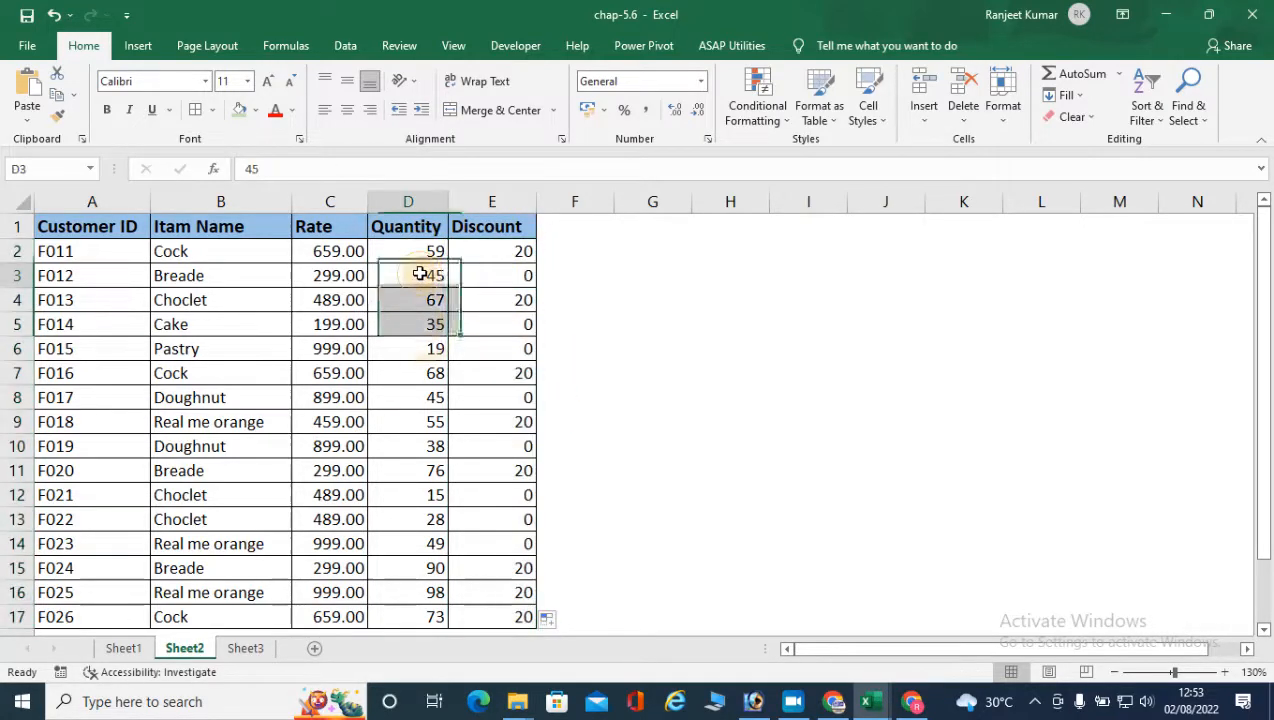
{"action": "left_click", "coordinate": [421, 327]}
{"action": "left_click", "coordinate": [424, 349]}
{"action": "left_click", "coordinate": [427, 400]}
{"action": "left_click", "coordinate": [424, 447]}
{"action": "left_click", "coordinate": [426, 471]}
{"action": "left_click", "coordinate": [430, 497]}
{"action": "left_click", "coordinate": [420, 520]}
{"action": "left_click", "coordinate": [410, 541]}
{"action": "scroll", "coordinate": [452, 540], "scroll_direction": "down", "scroll_amount": 2}
{"action": "scroll", "coordinate": [440, 525], "scroll_direction": "up", "scroll_amount": 2}
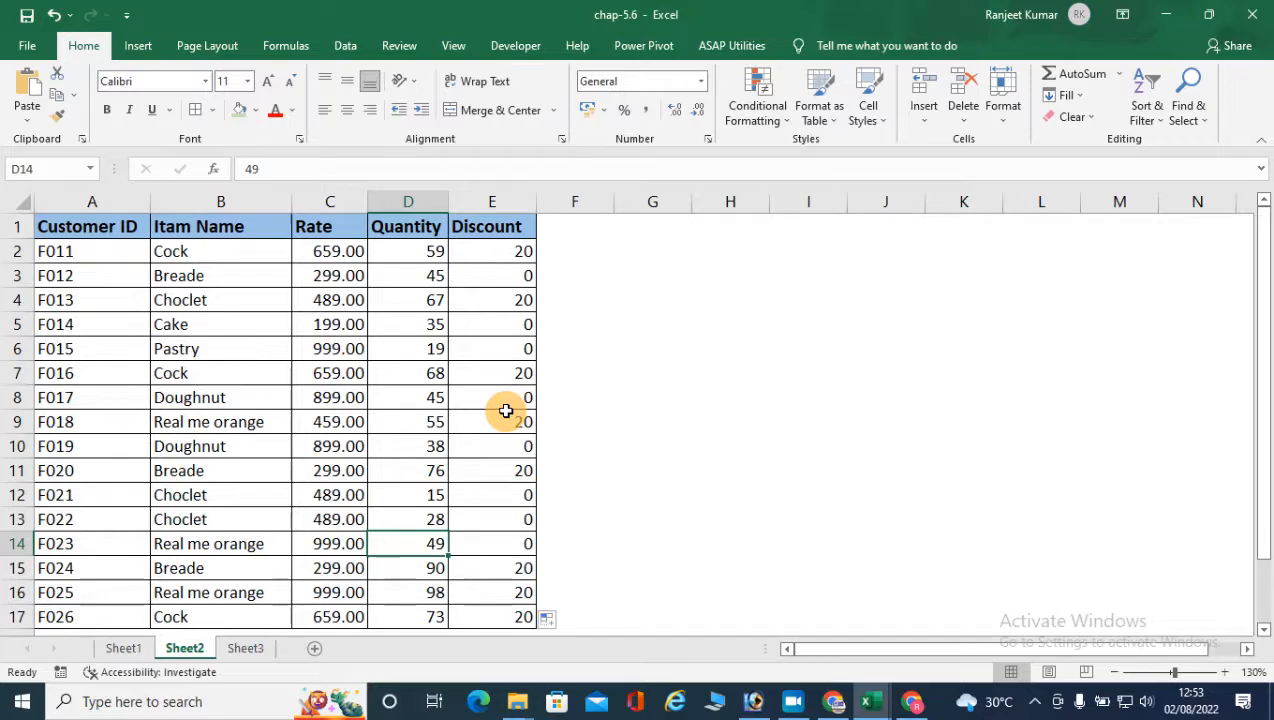
Return to Sheet1 to review the IF function syntax and the student results table
{"action": "left_click", "coordinate": [126, 647]}
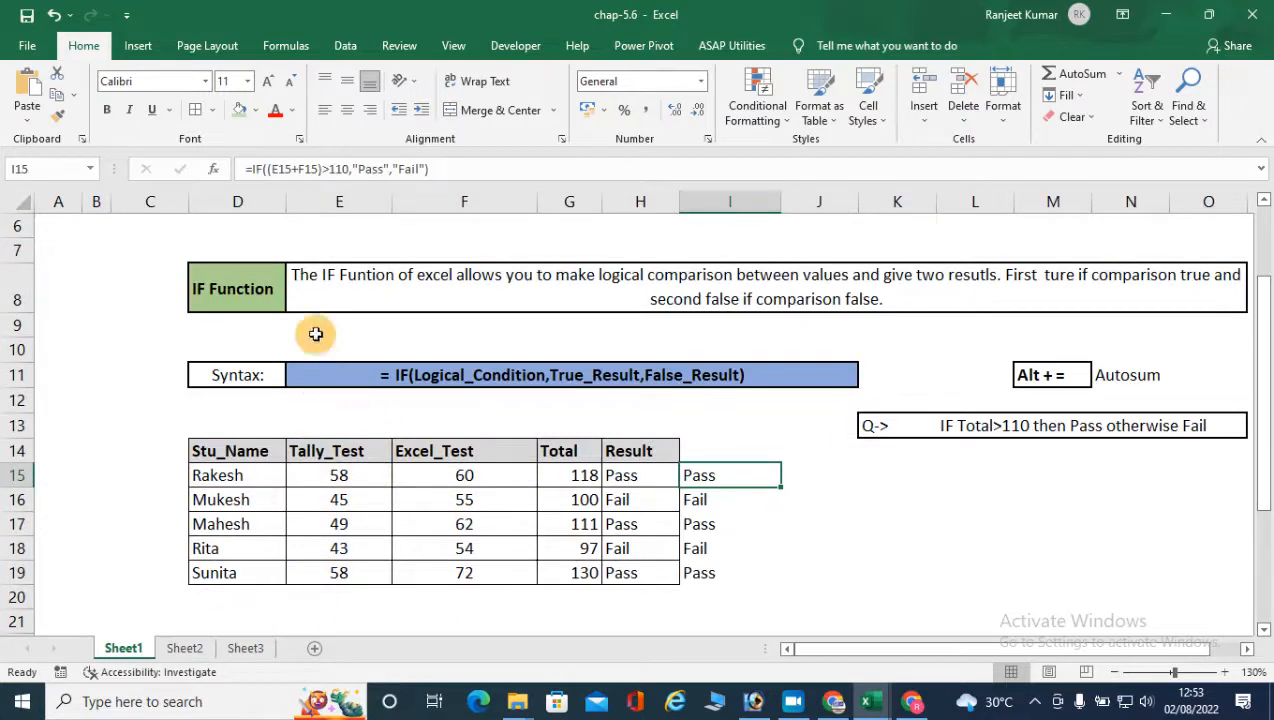
{"action": "left_click", "coordinate": [1246, 648]}
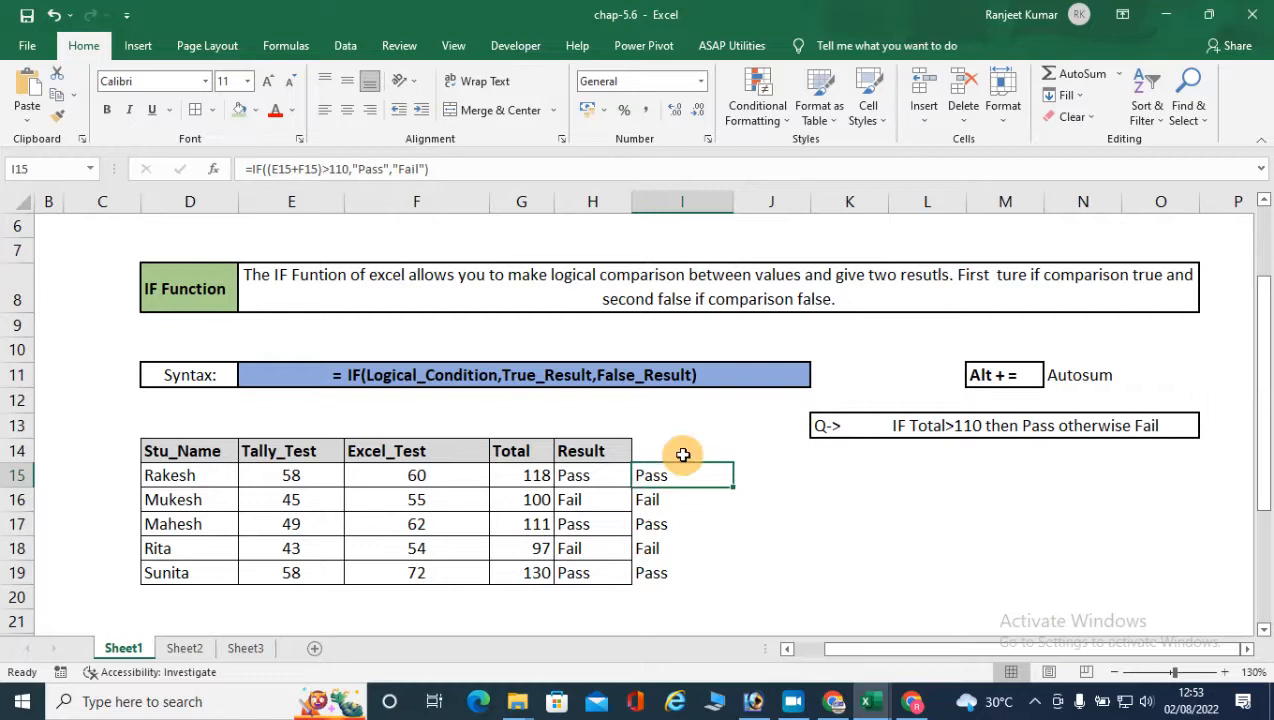